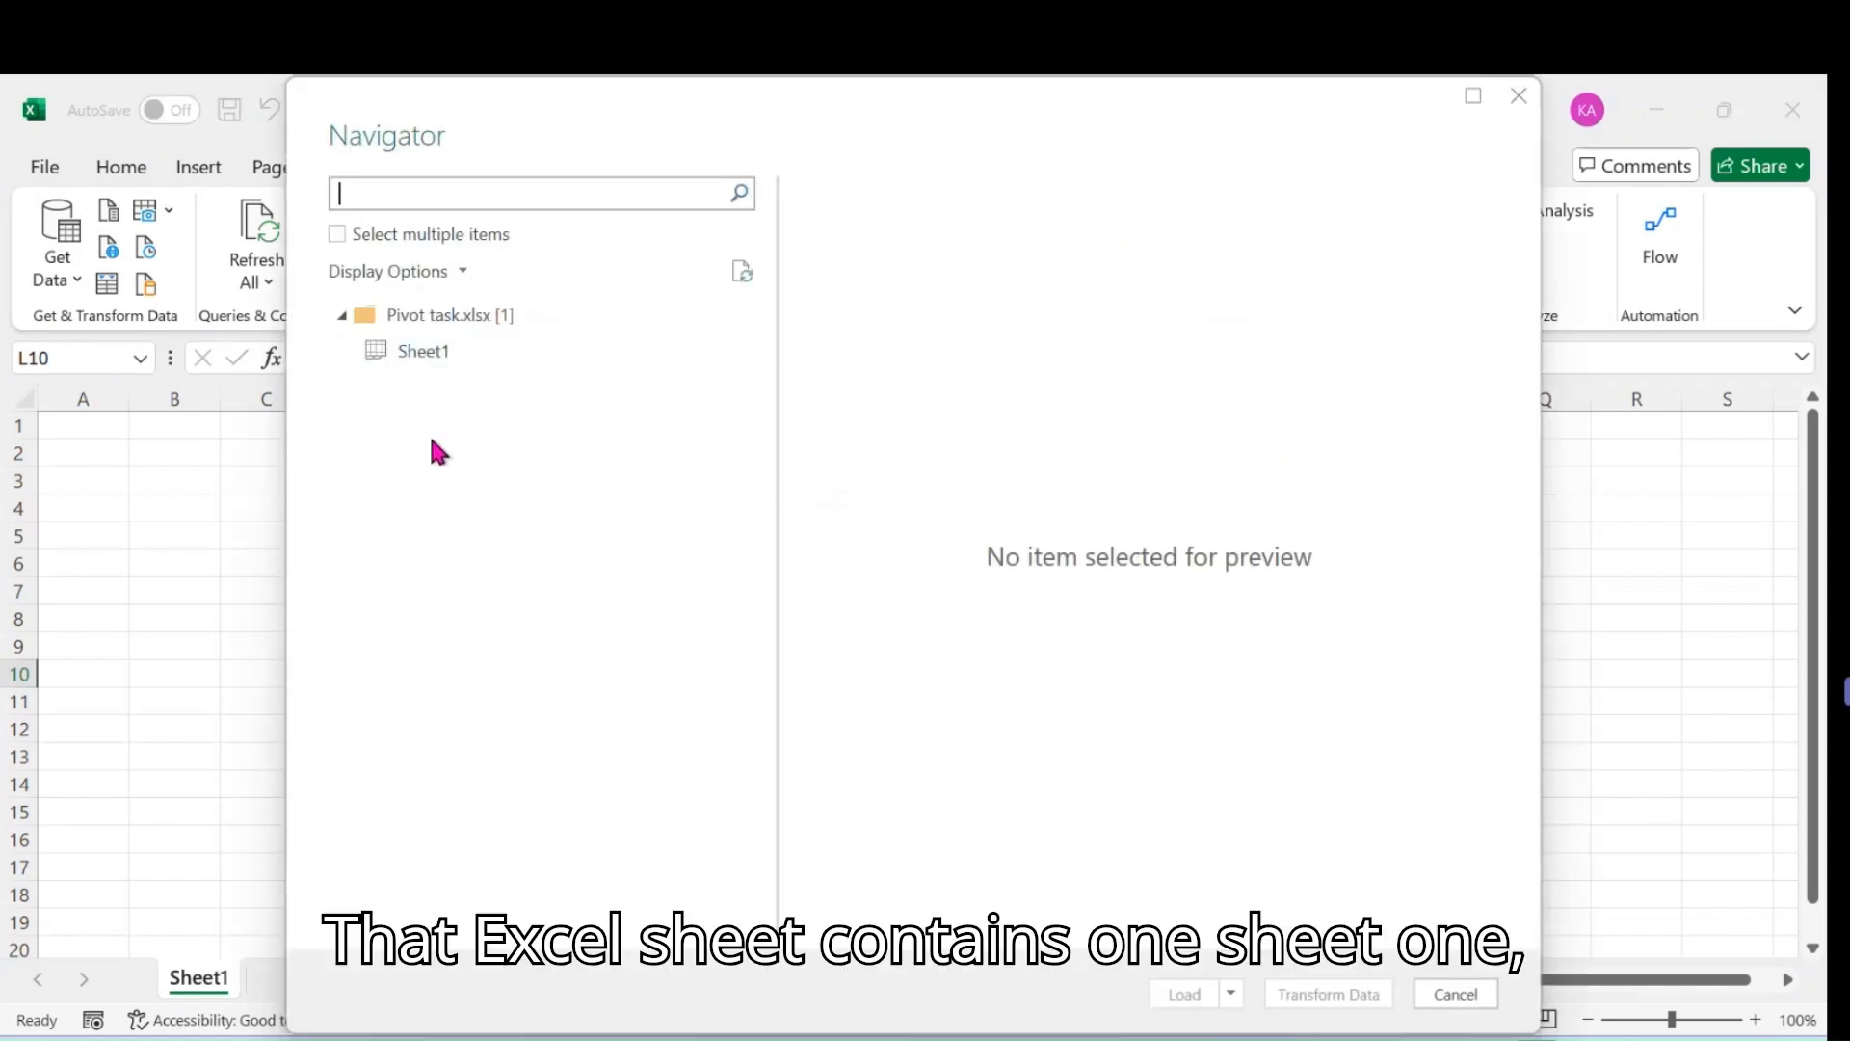
Open Sheet1 of Pivot task.xlsx for transformation in the Power Query Editor.
{"action": "left_click", "coordinate": [430, 358]}
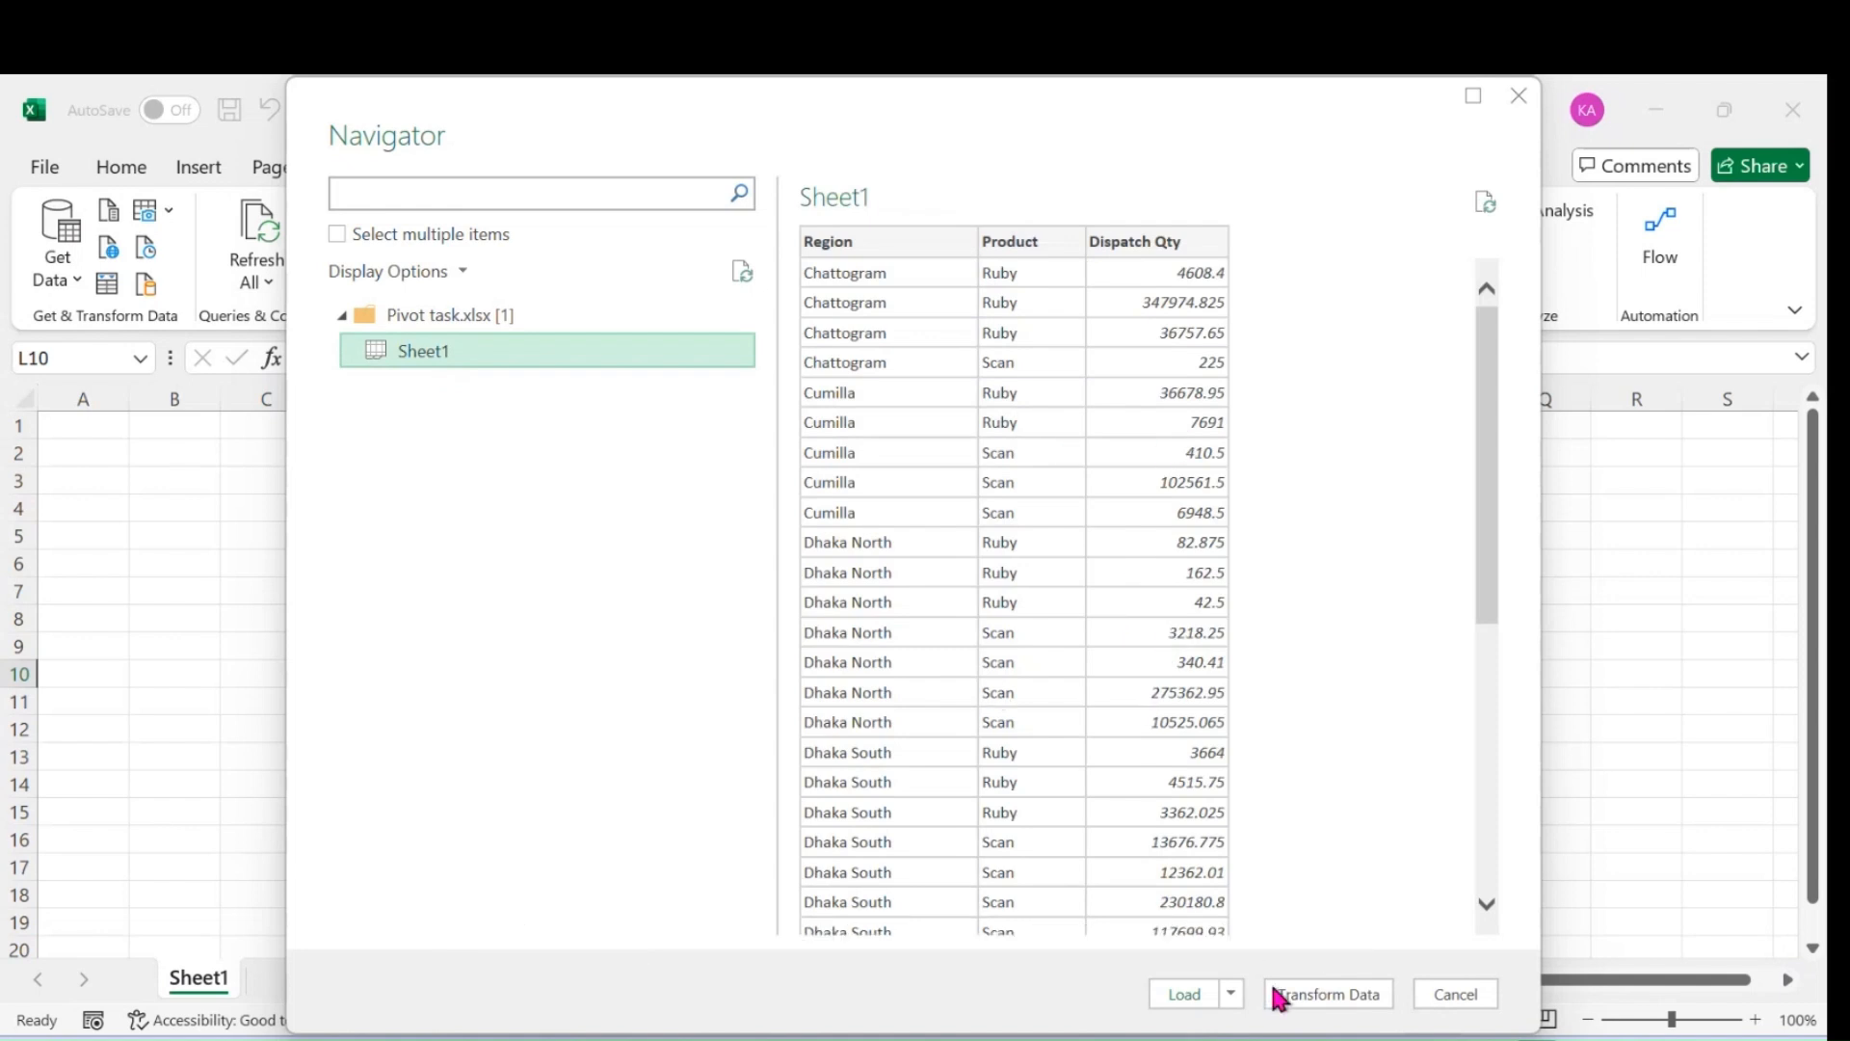
{"action": "left_click", "coordinate": [1328, 993]}
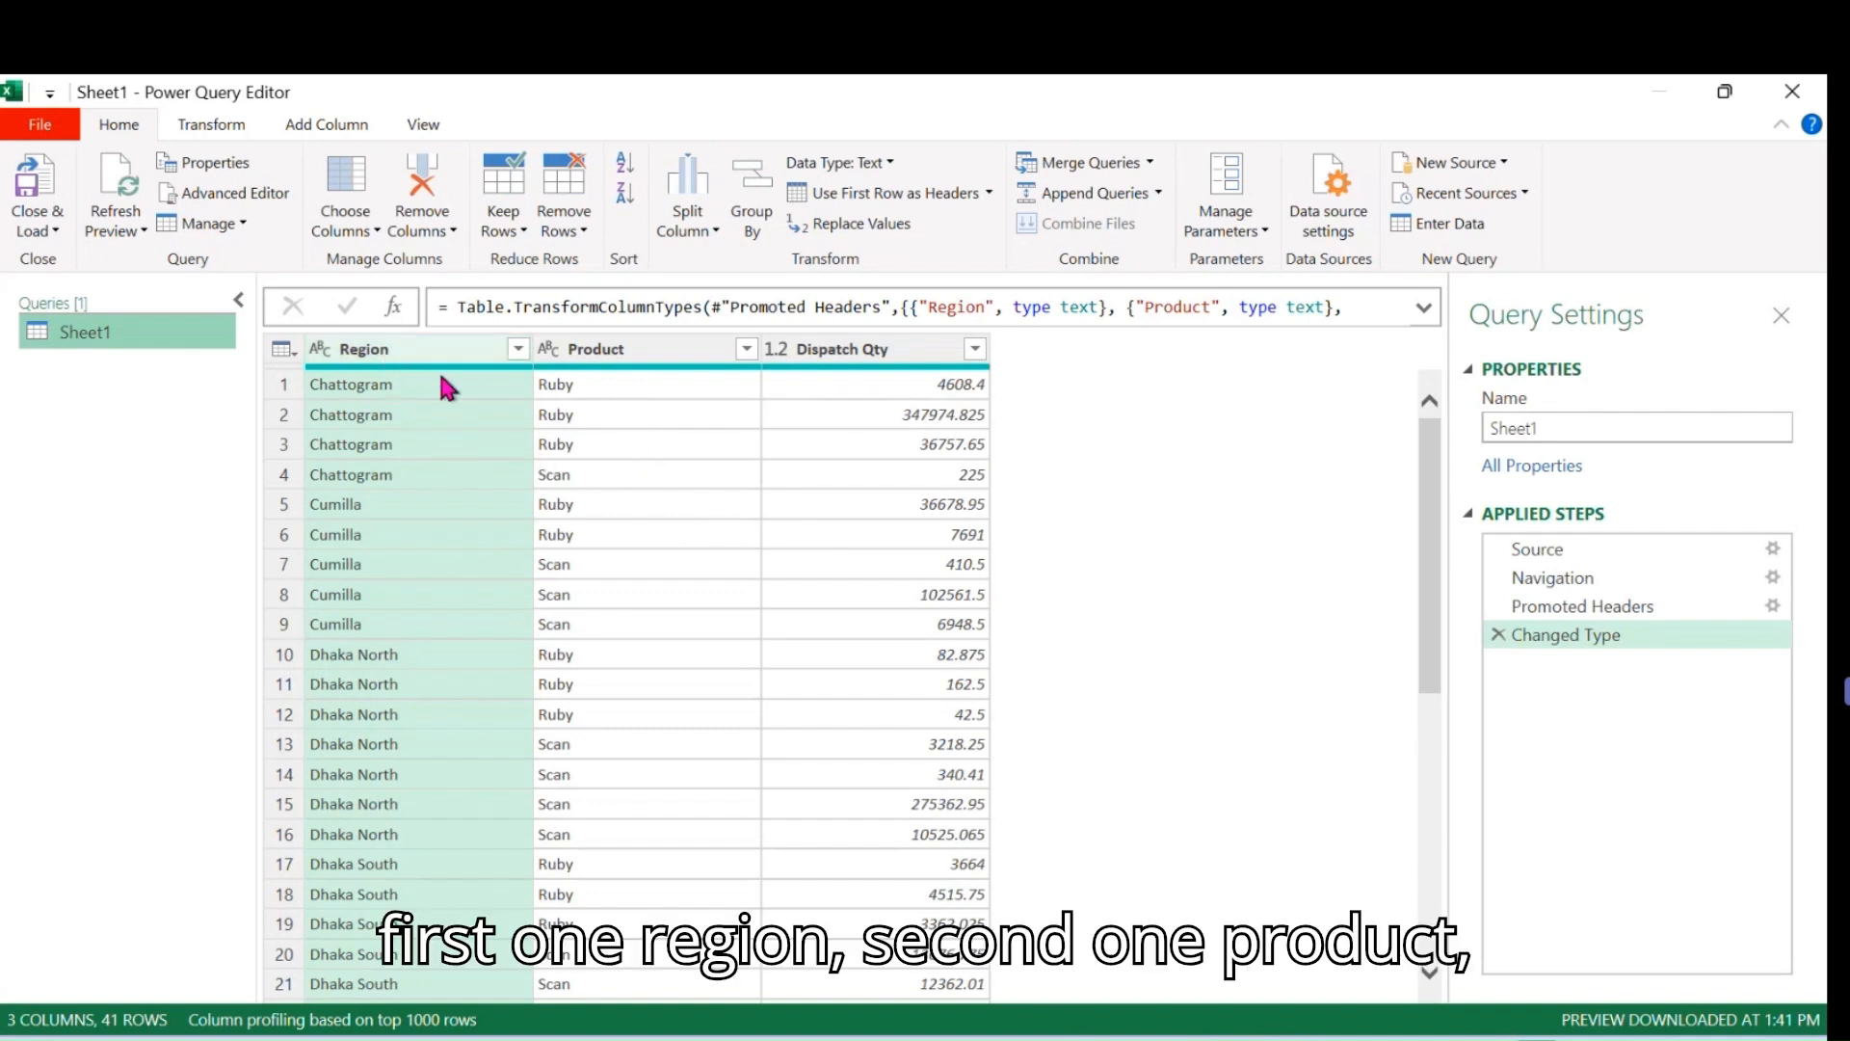
Start a Pivot Column operation on the Product column, with Dispatch Qty as the values column.
{"action": "left_click", "coordinate": [884, 354]}
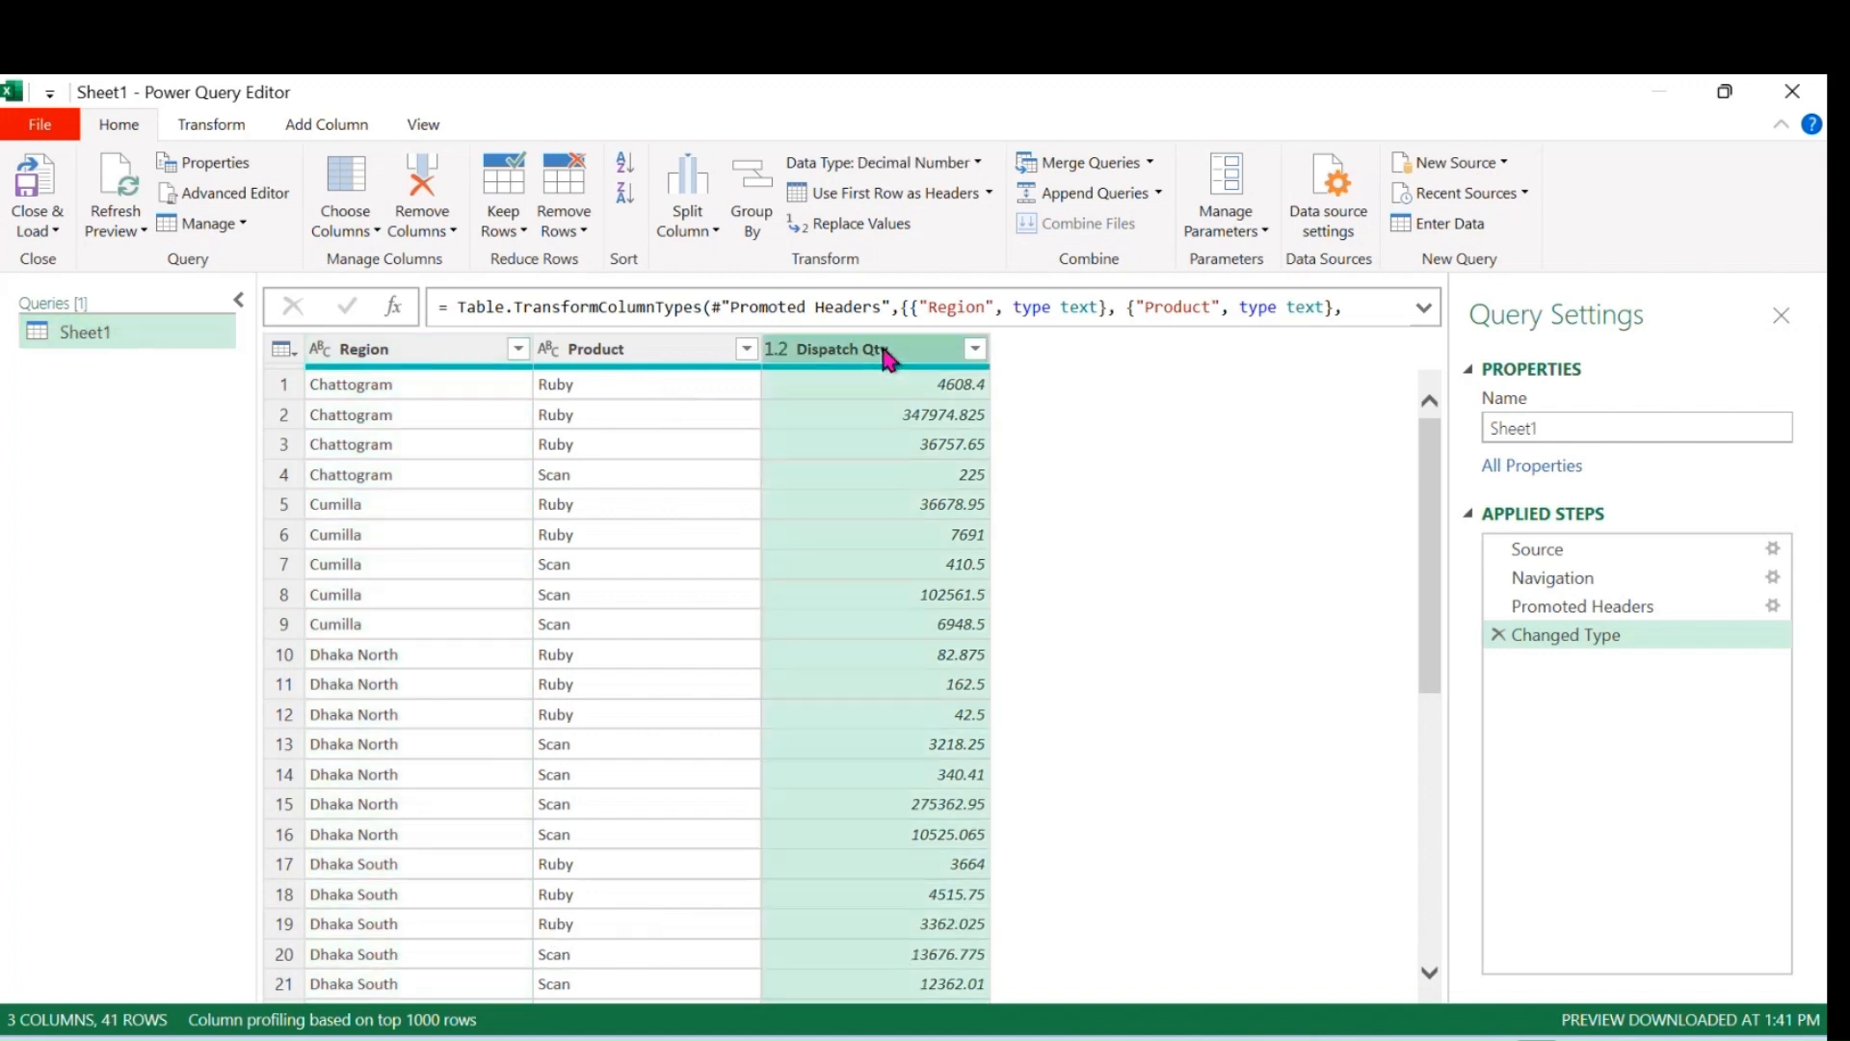
{"action": "left_click", "coordinate": [614, 351]}
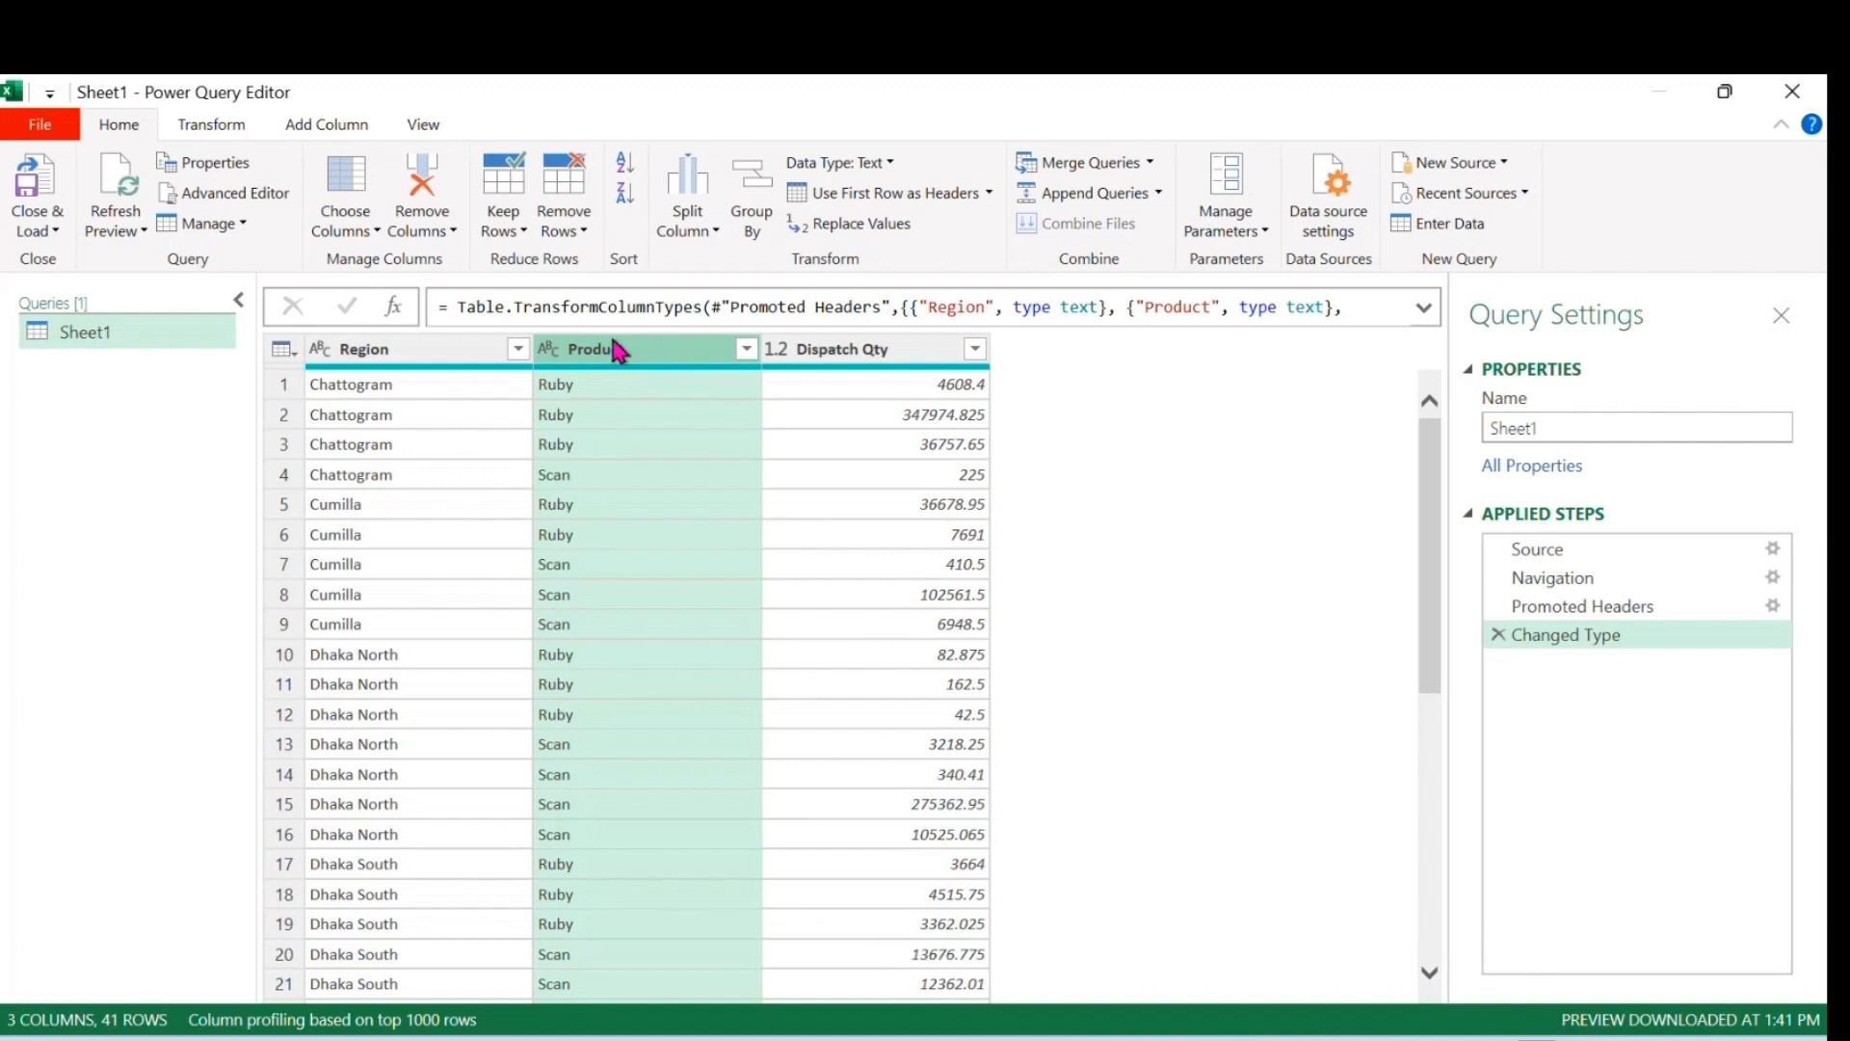
{"action": "left_click", "coordinate": [237, 131]}
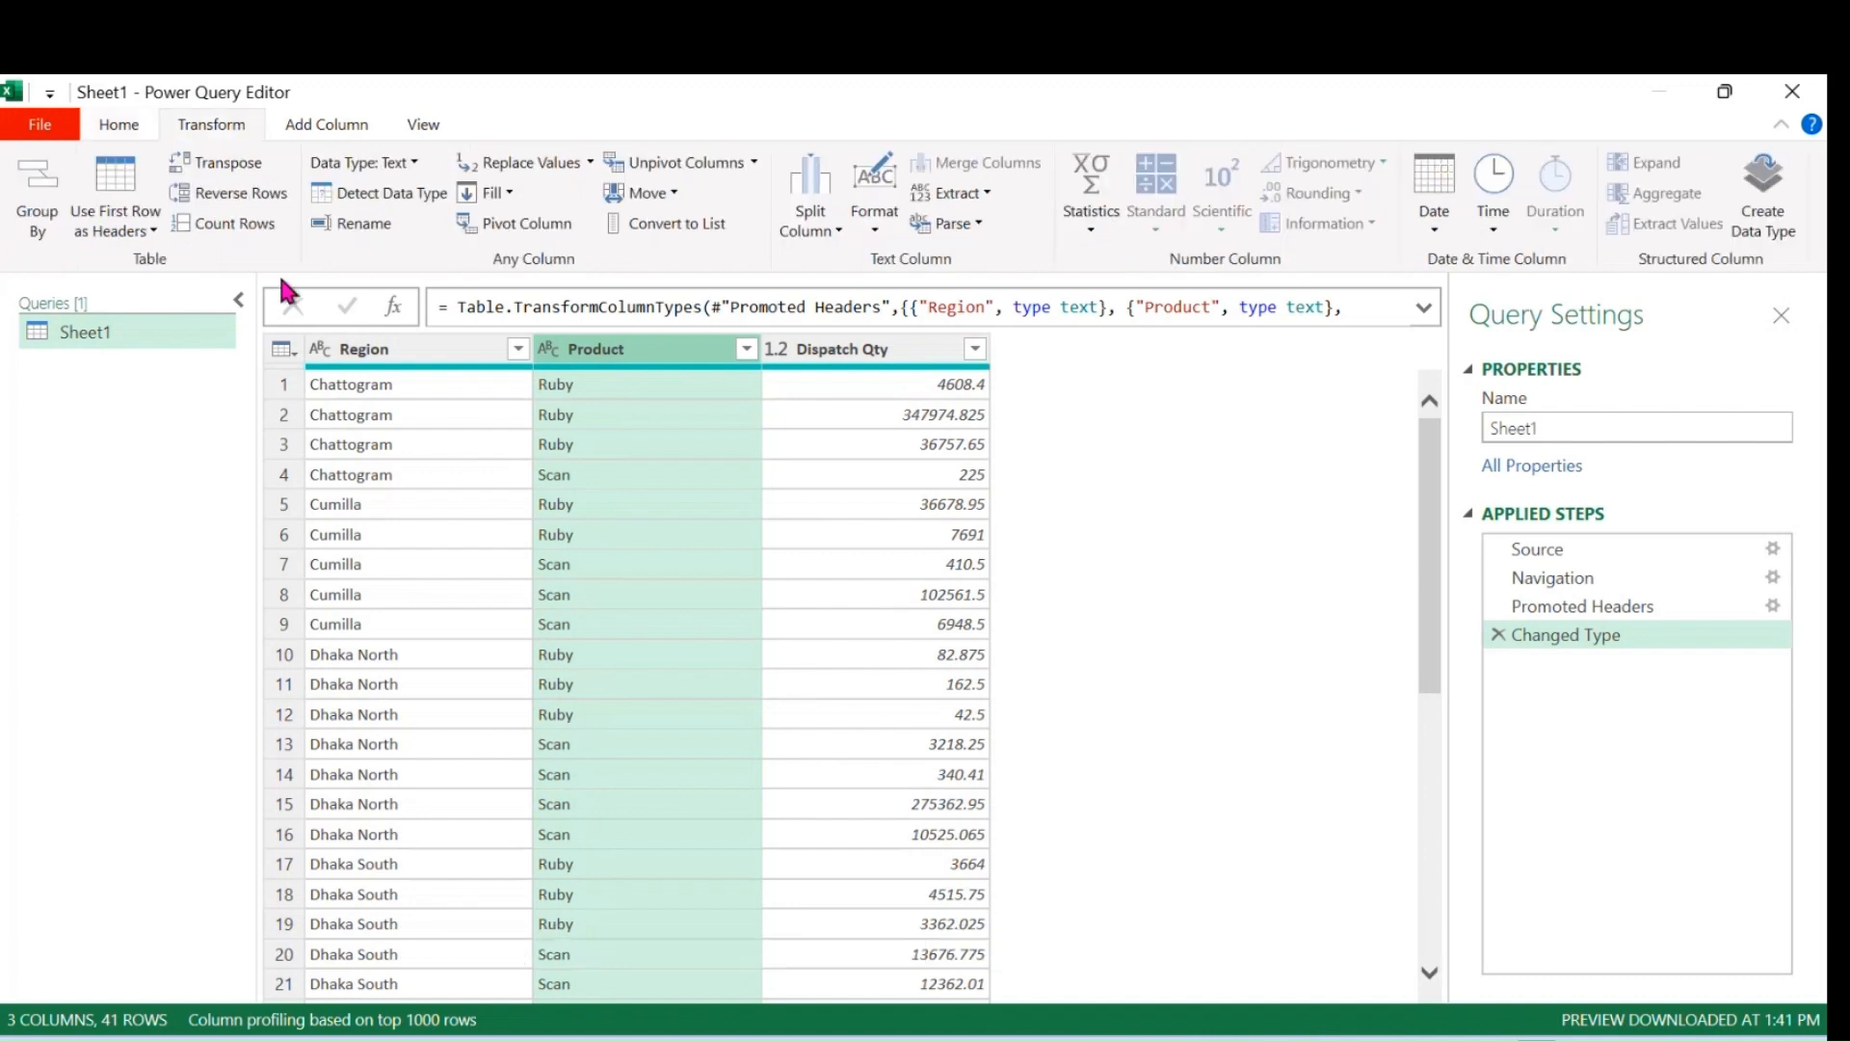
{"action": "left_click", "coordinate": [567, 231]}
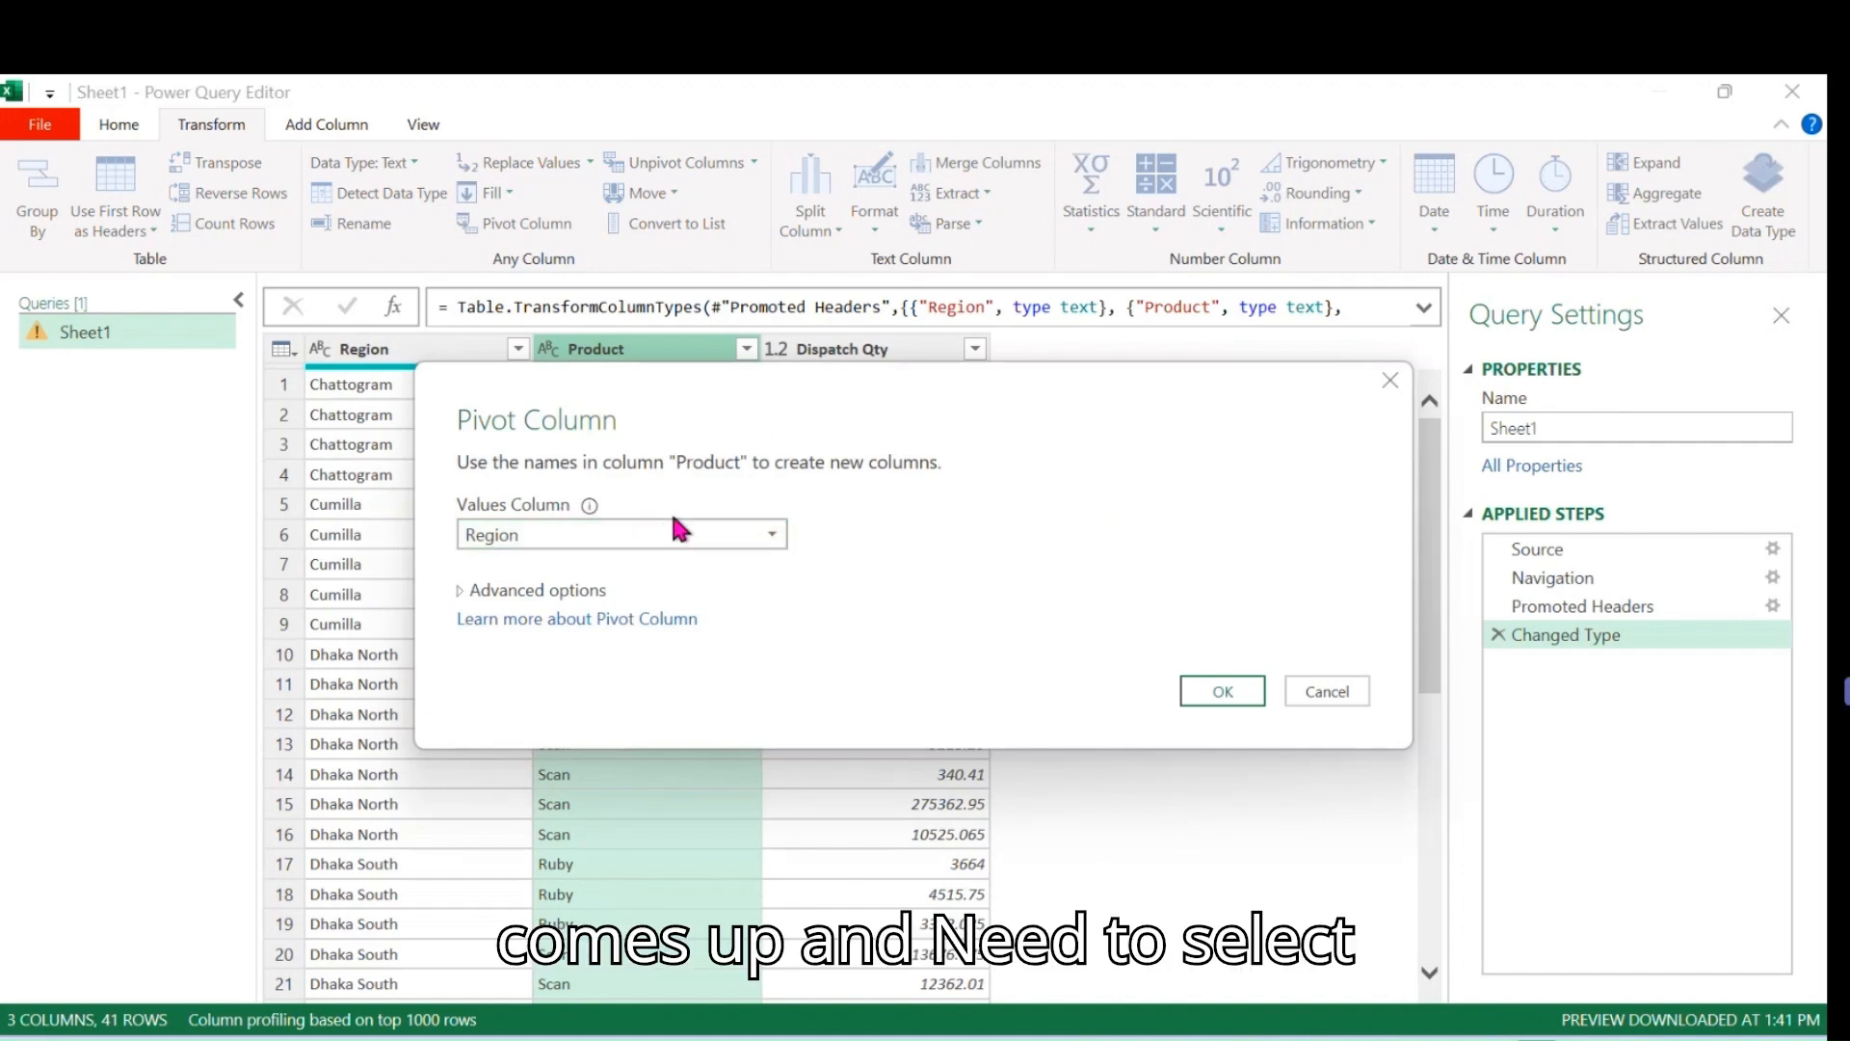
{"action": "left_click", "coordinate": [776, 538]}
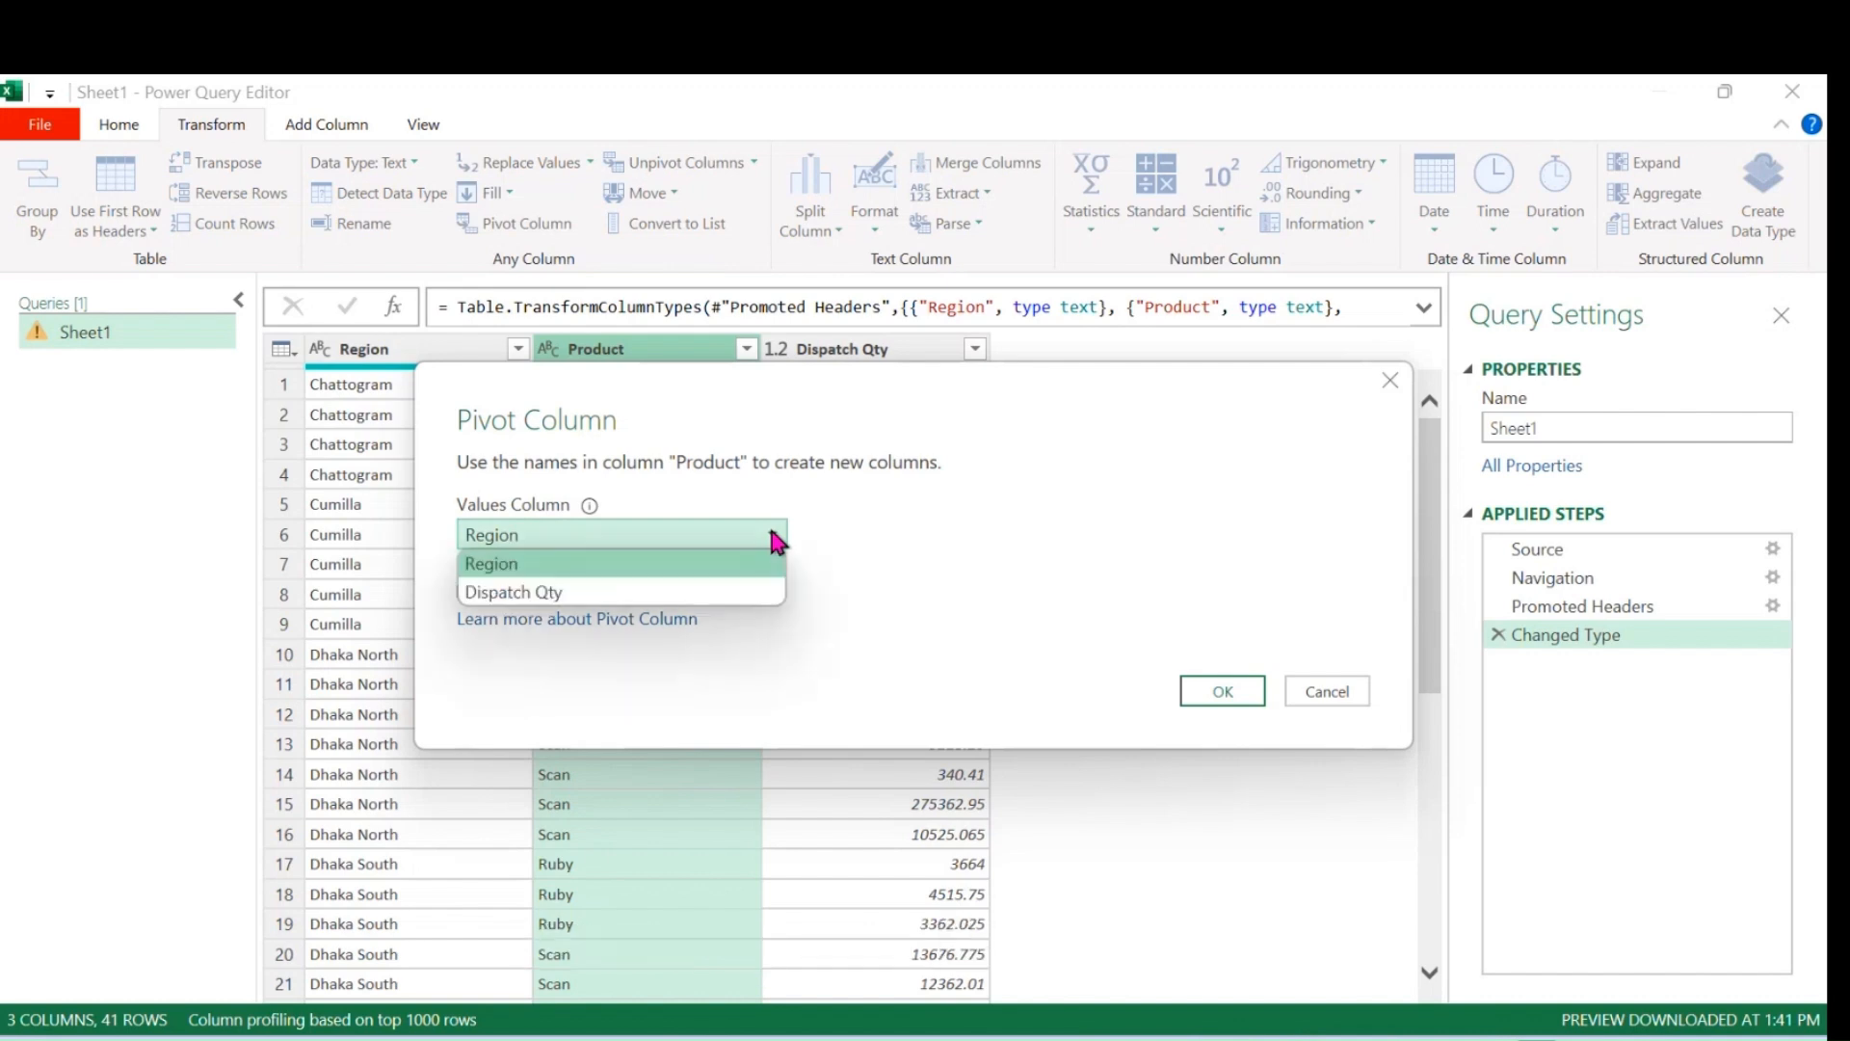
{"action": "left_click", "coordinate": [548, 594]}
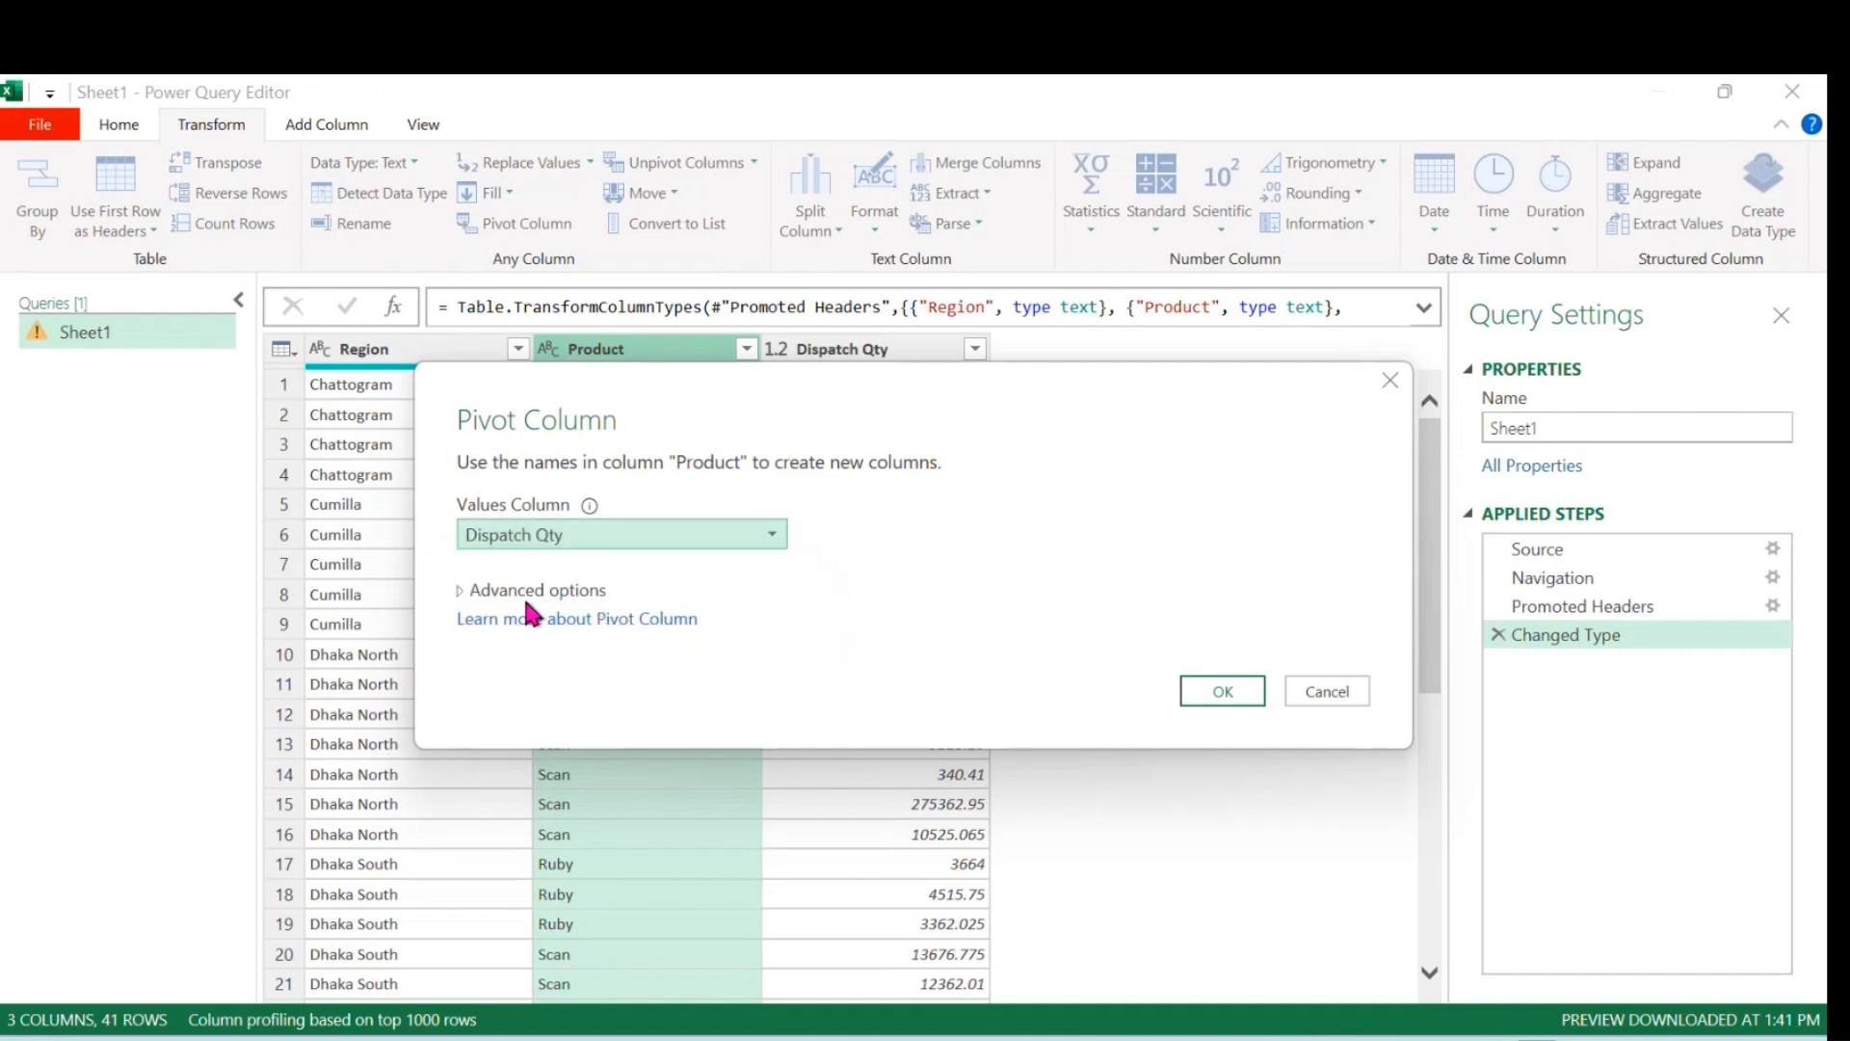
Check the advanced aggregation options, keep Sum as the aggregate value function, and apply the pivot.
{"action": "left_click", "coordinate": [476, 591]}
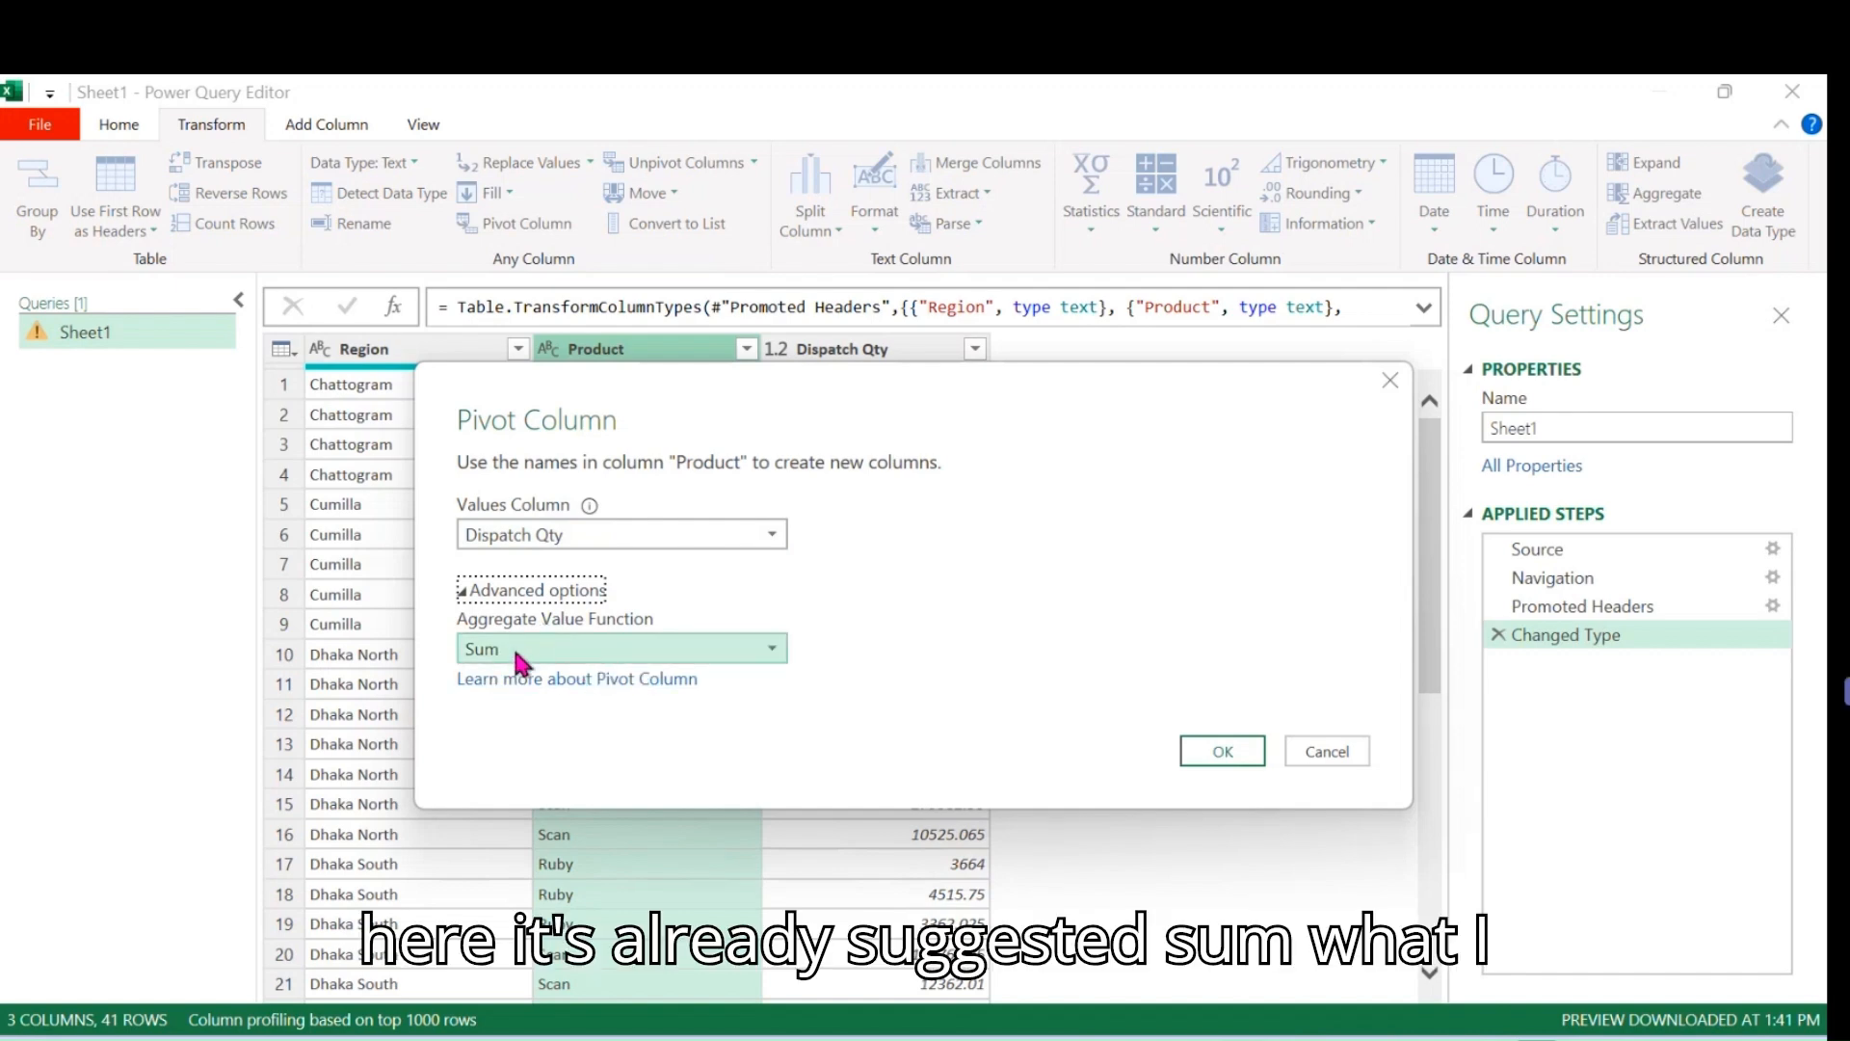
{"action": "left_click", "coordinate": [771, 650]}
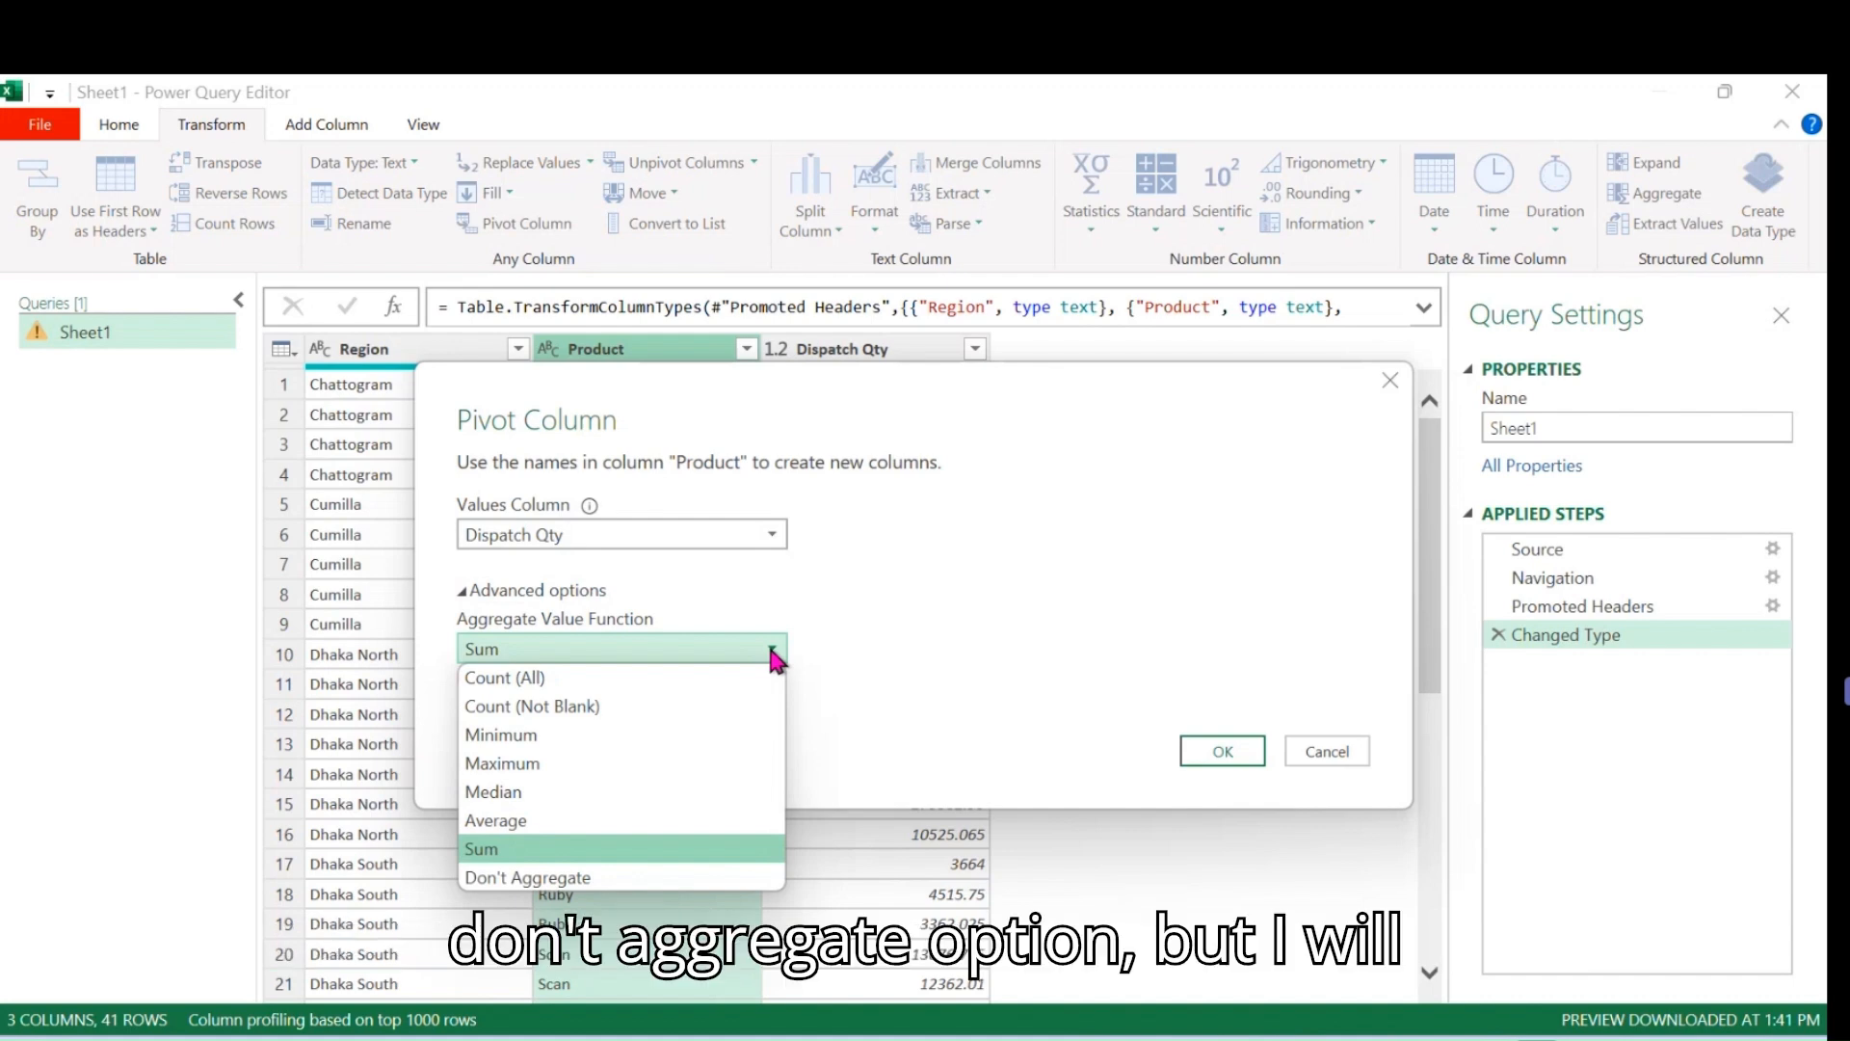
{"action": "left_click", "coordinate": [946, 624]}
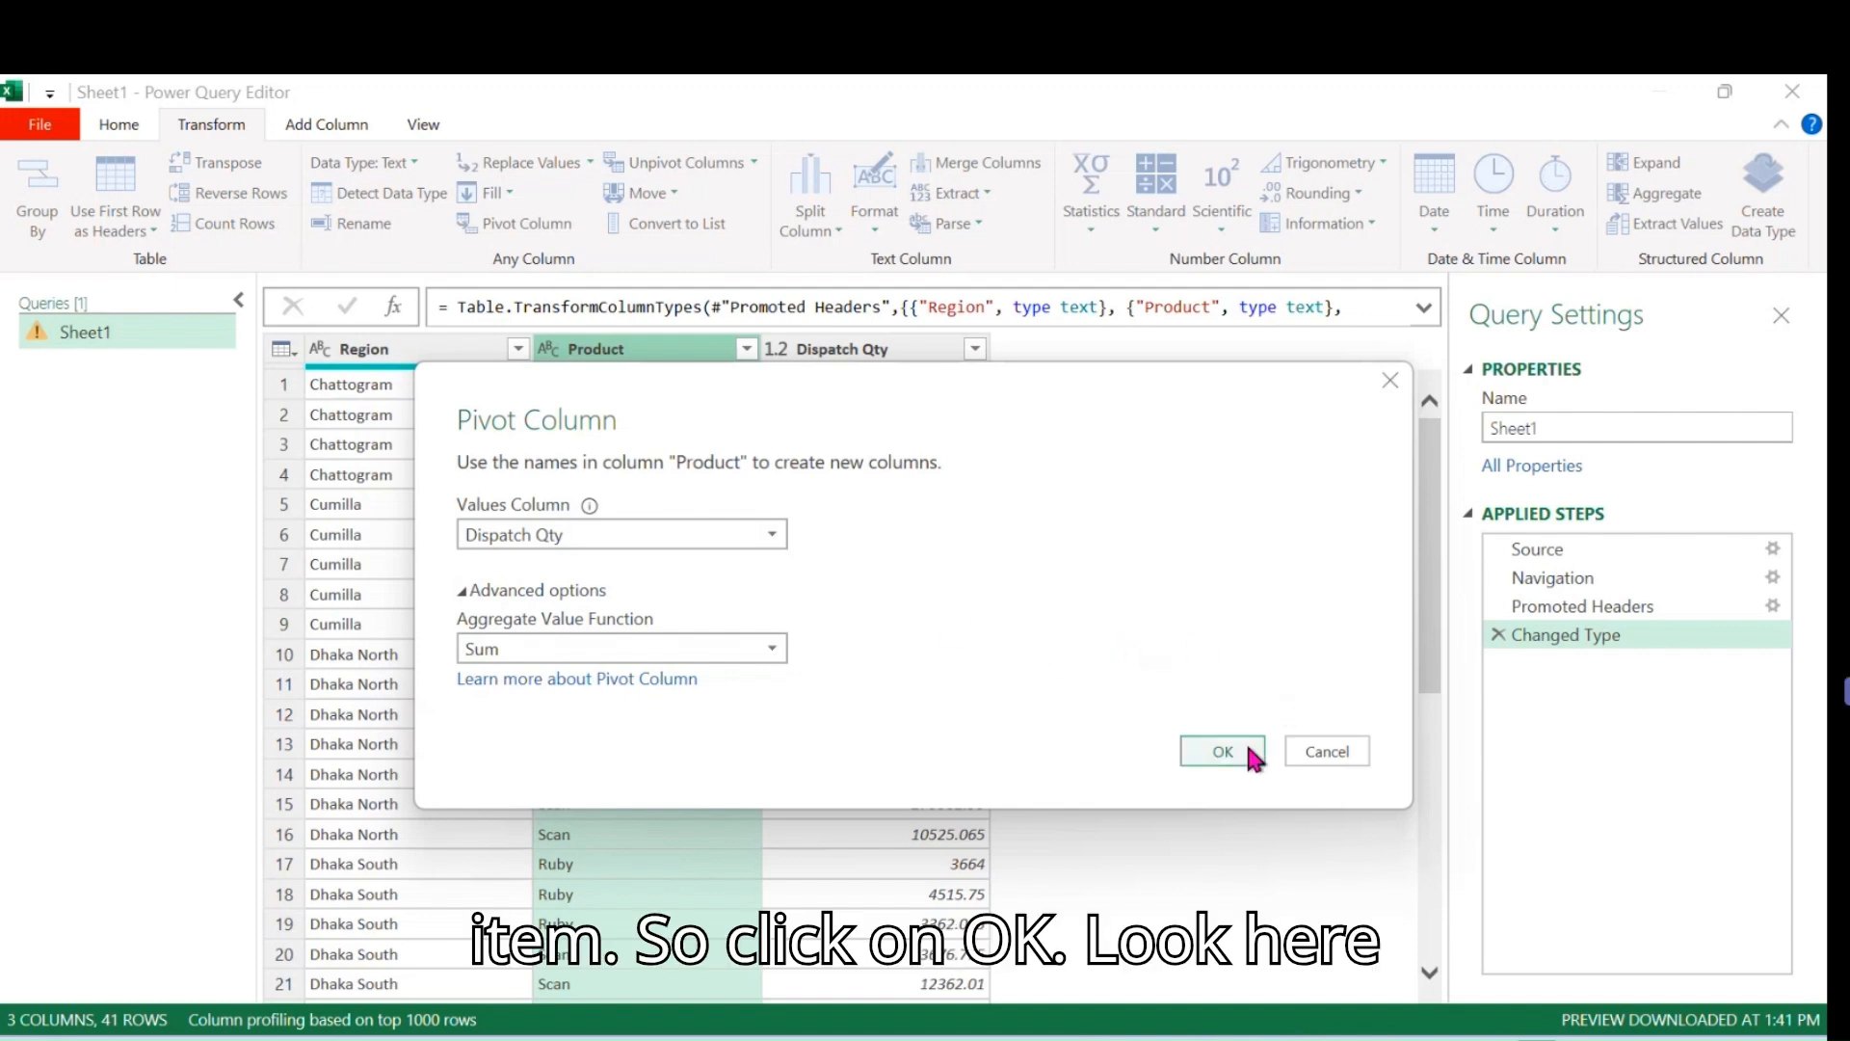
{"action": "left_click_drag", "start_coordinate": [1064, 395], "coordinate": [1561, 251]}
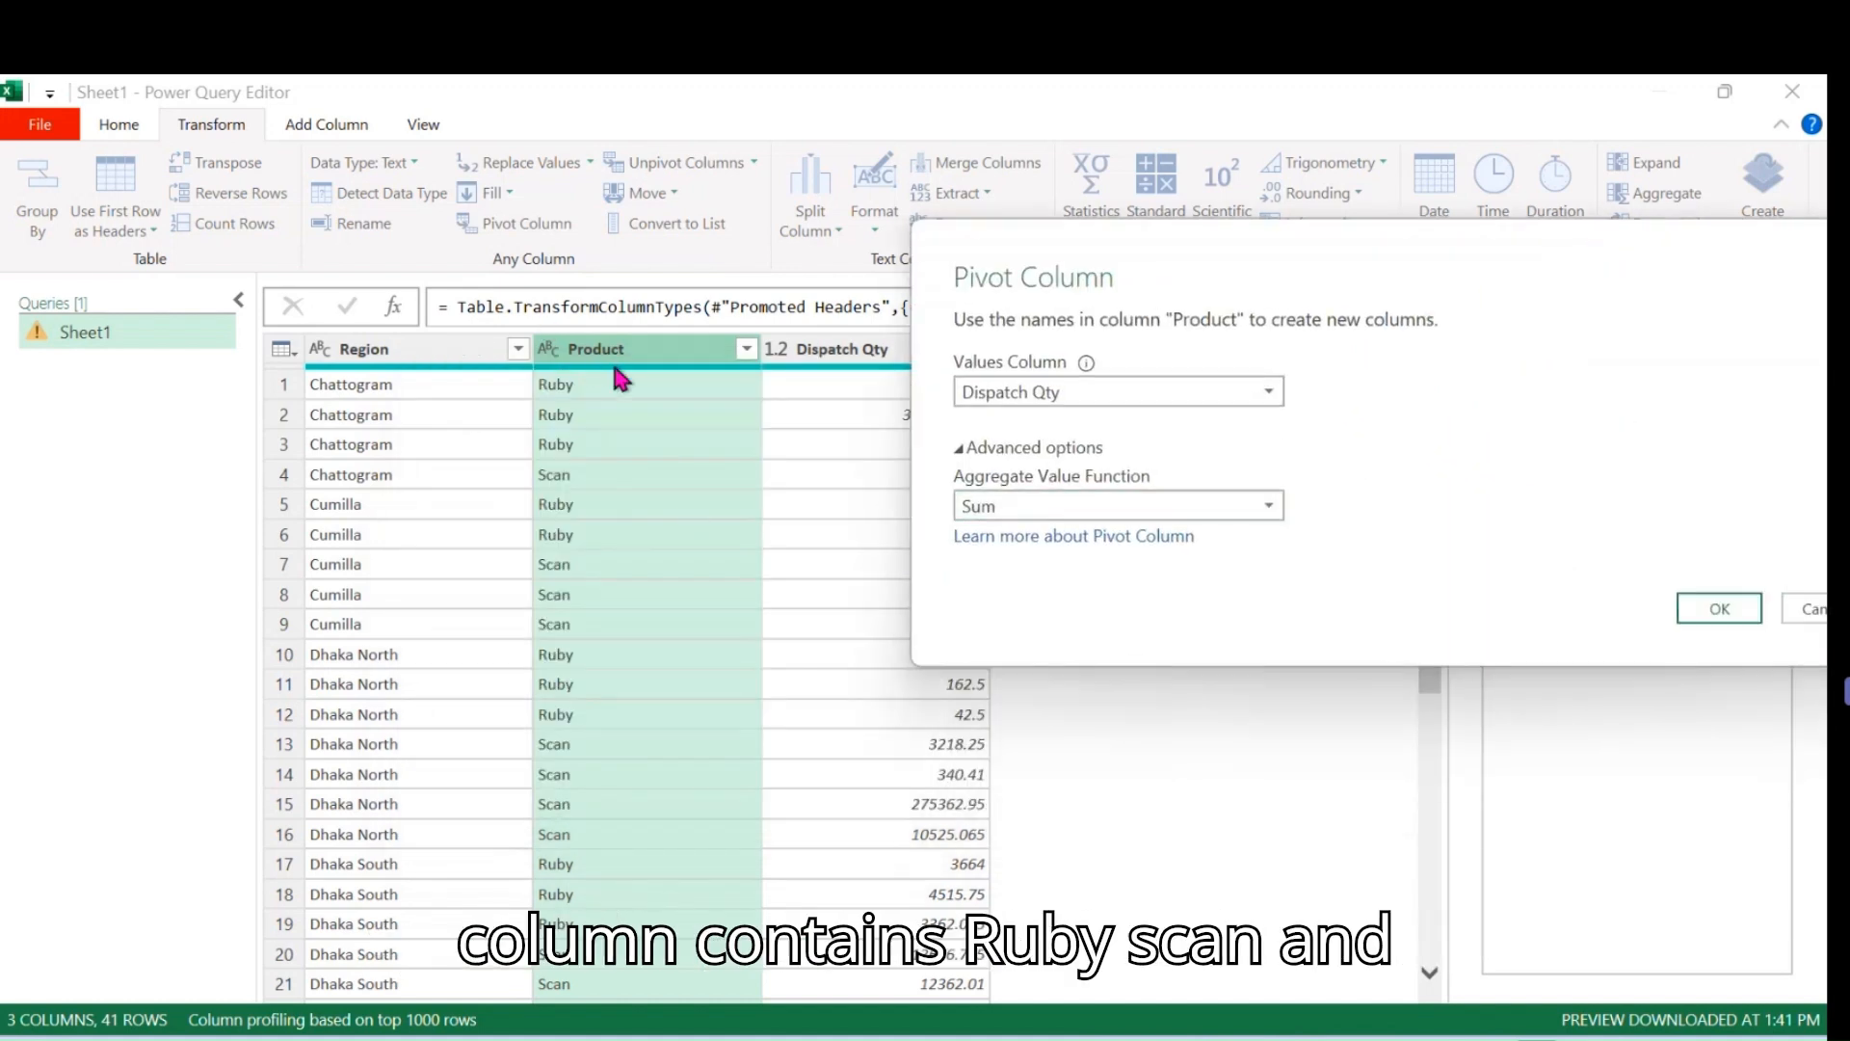
{"action": "left_click_drag", "start_coordinate": [1373, 250], "coordinate": [615, 504]}
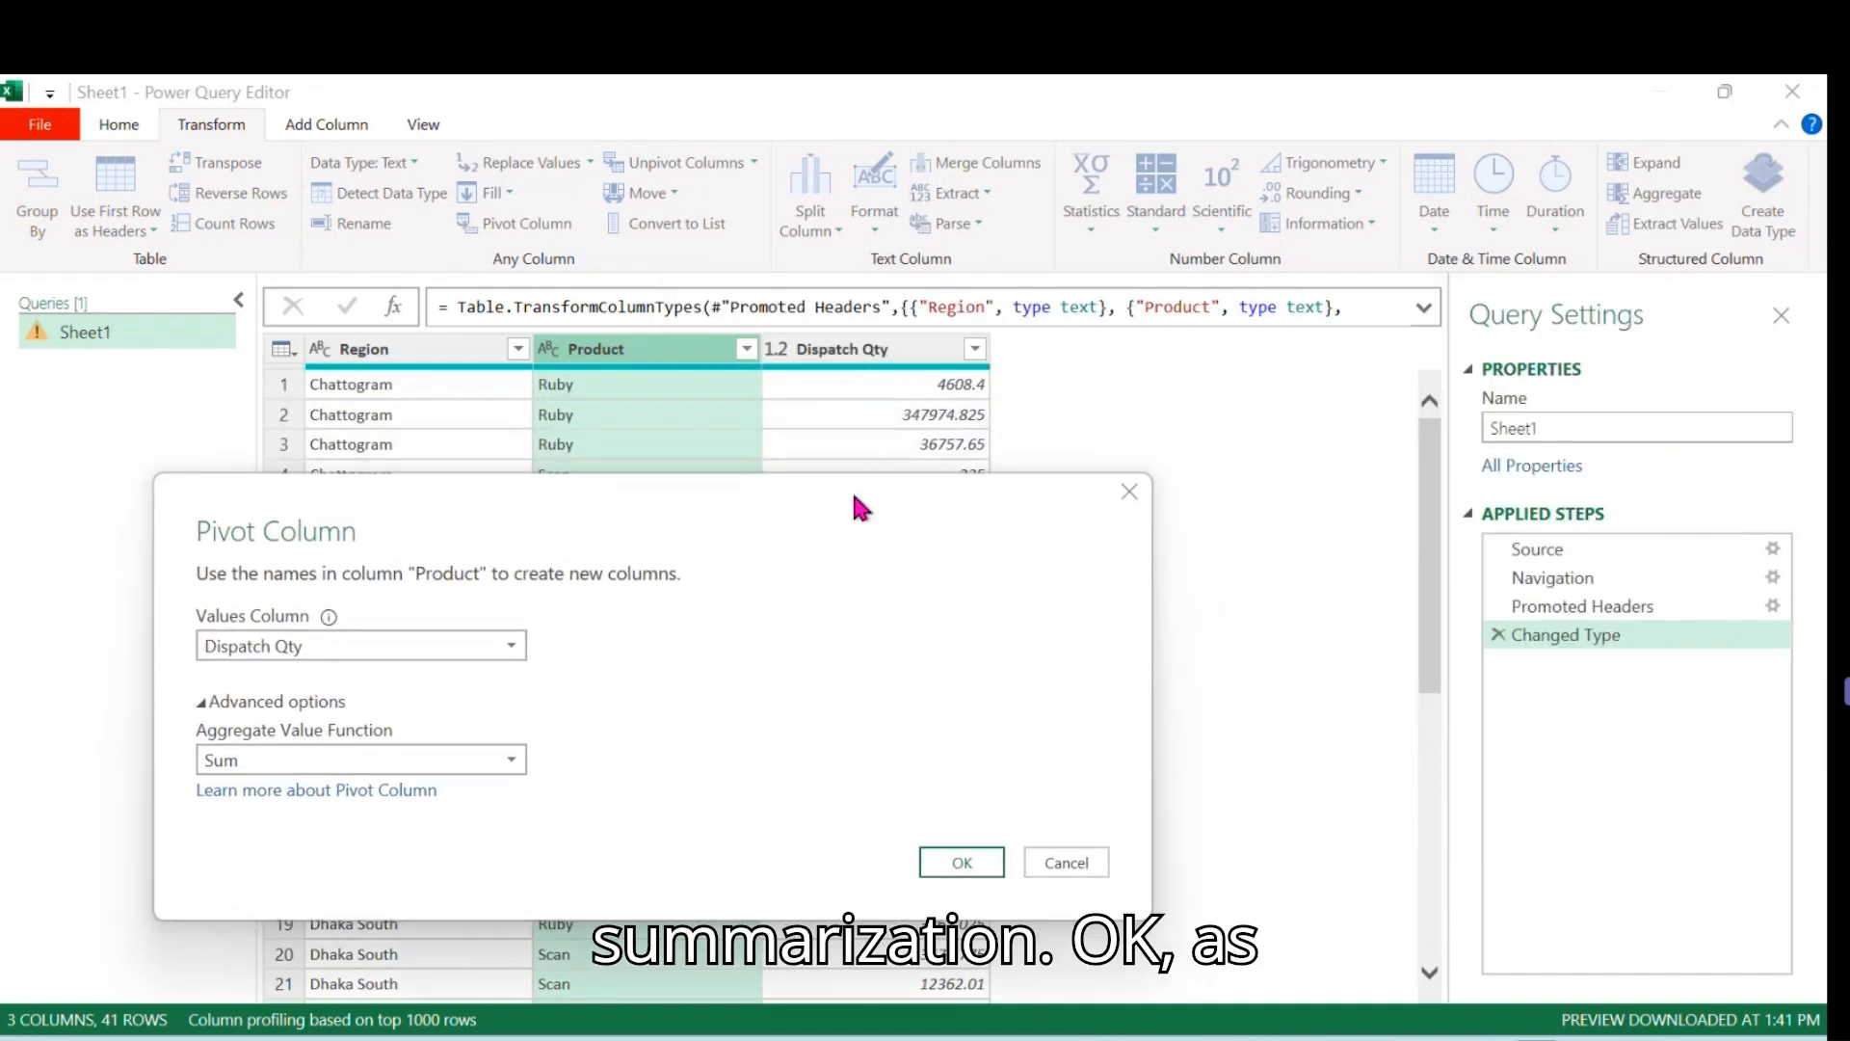
{"action": "left_click_drag", "start_coordinate": [844, 501], "coordinate": [1305, 445]}
{"action": "left_click_drag", "start_coordinate": [1008, 437], "coordinate": [939, 223]}
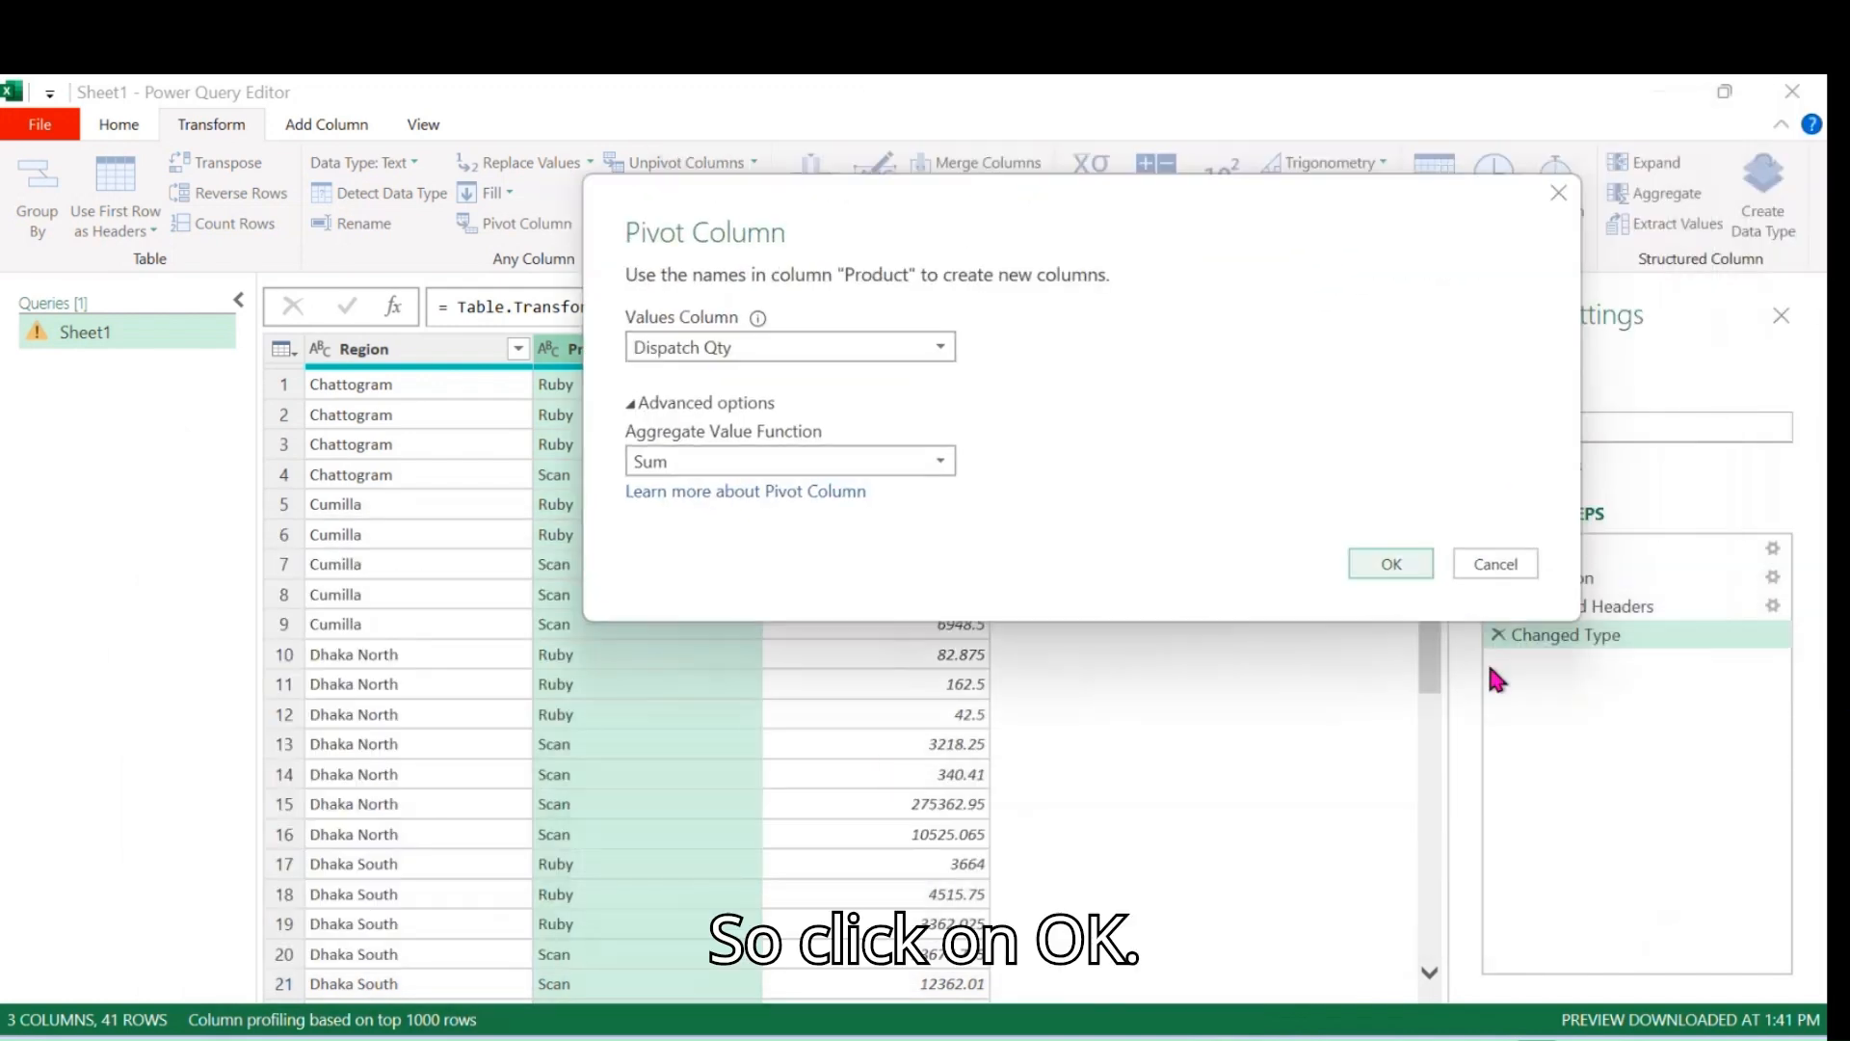
{"action": "left_click", "coordinate": [1388, 569]}
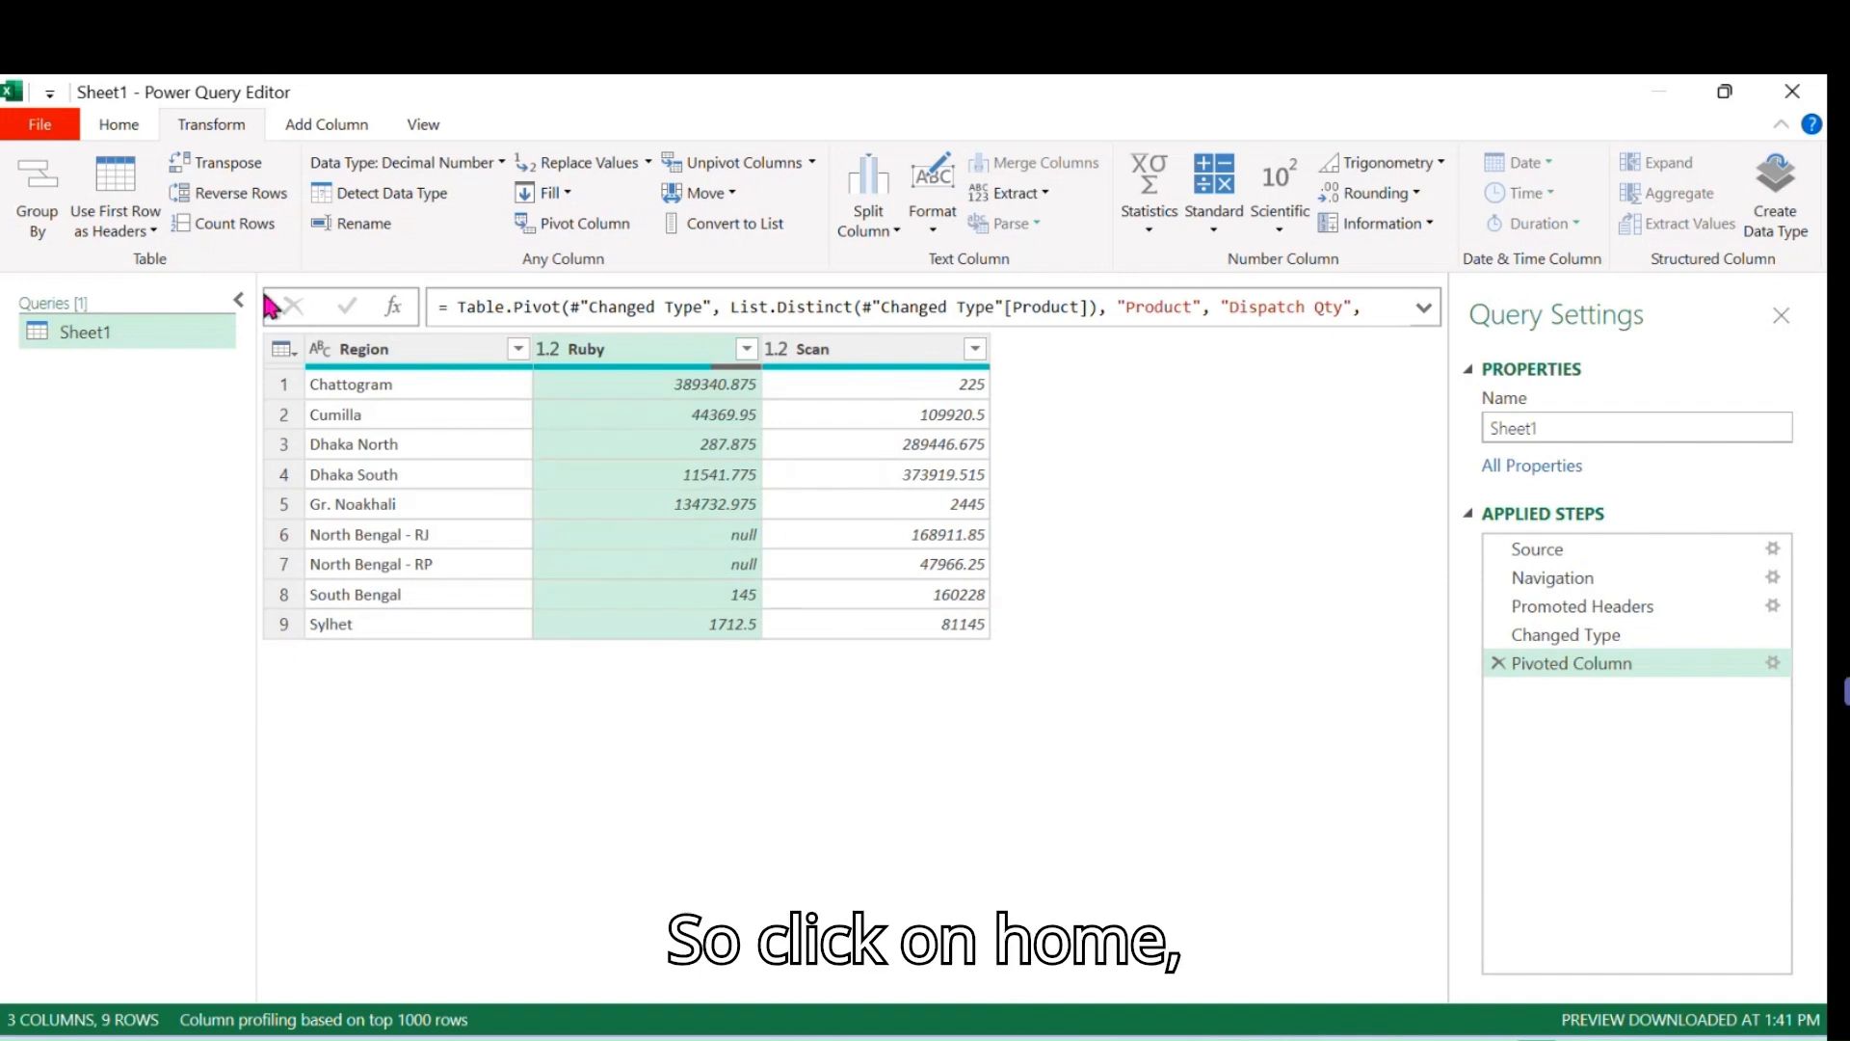
Close the query editor and load the pivoted query into the workbook.
{"action": "left_click", "coordinate": [123, 123]}
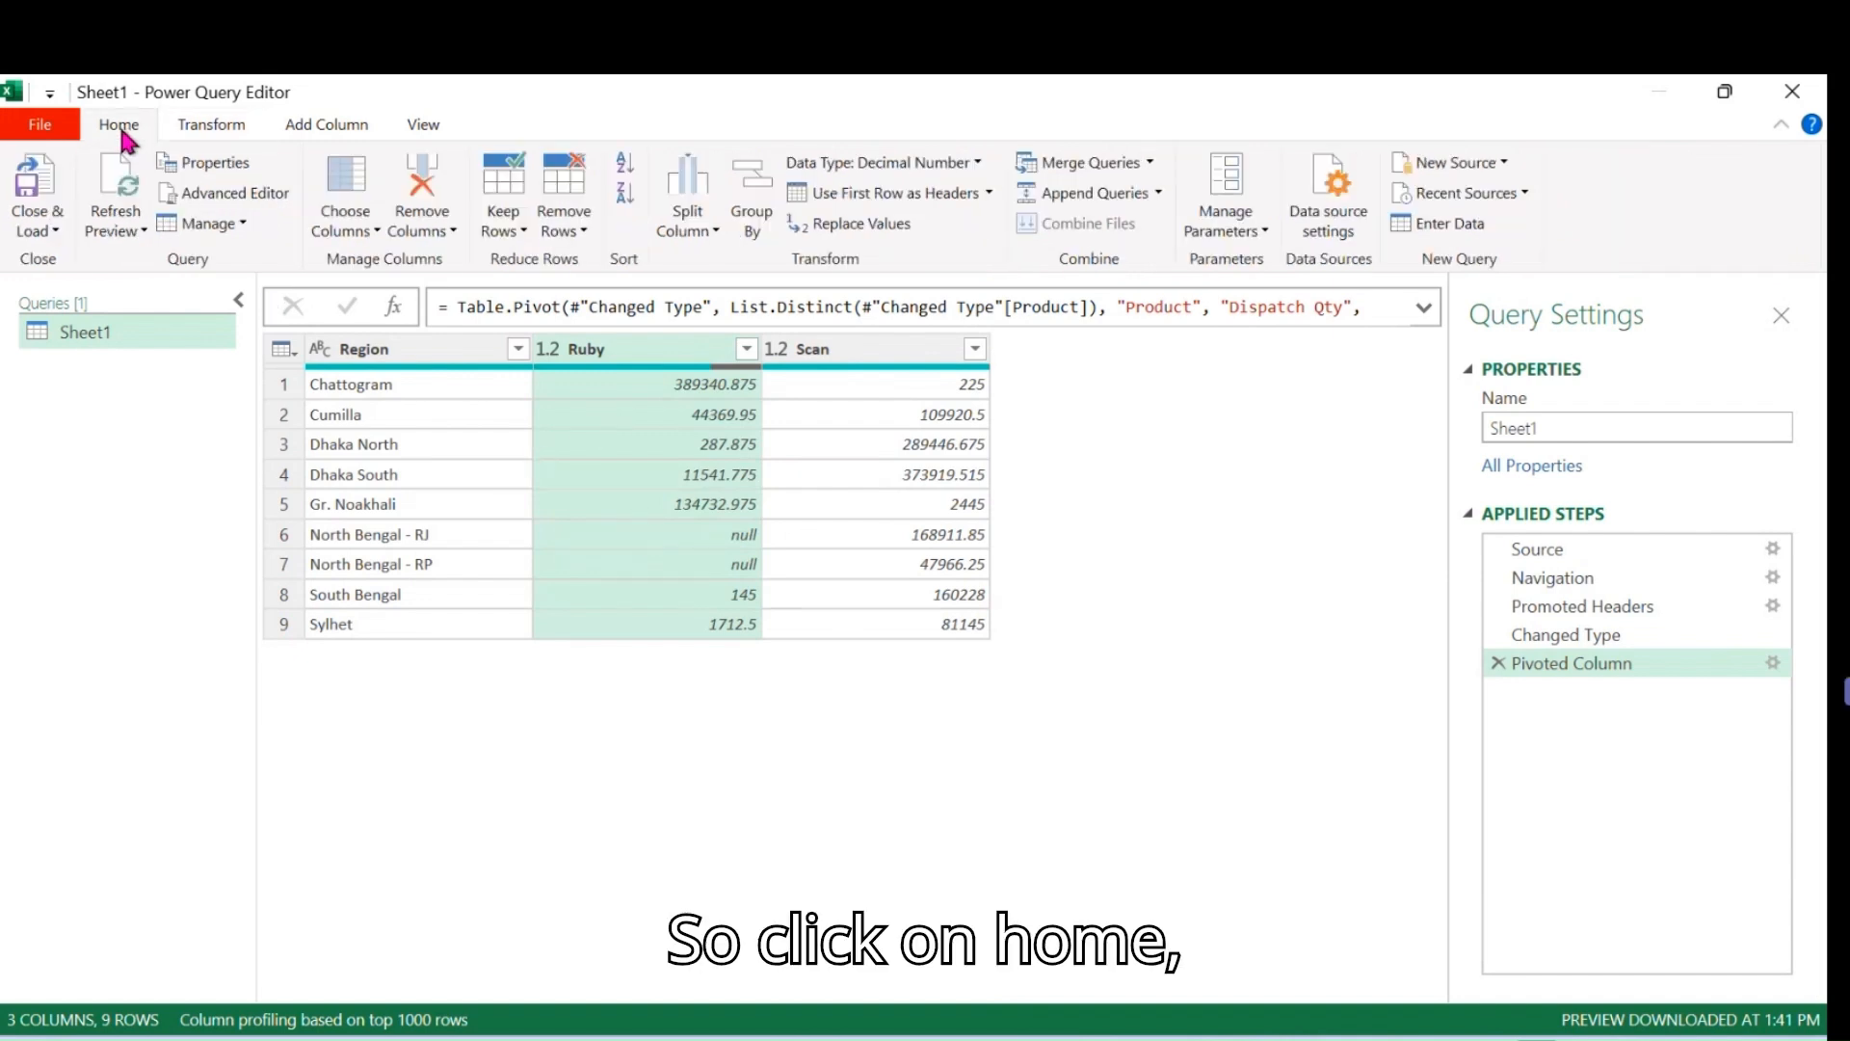
{"action": "left_click", "coordinate": [63, 228]}
{"action": "left_click", "coordinate": [68, 255]}
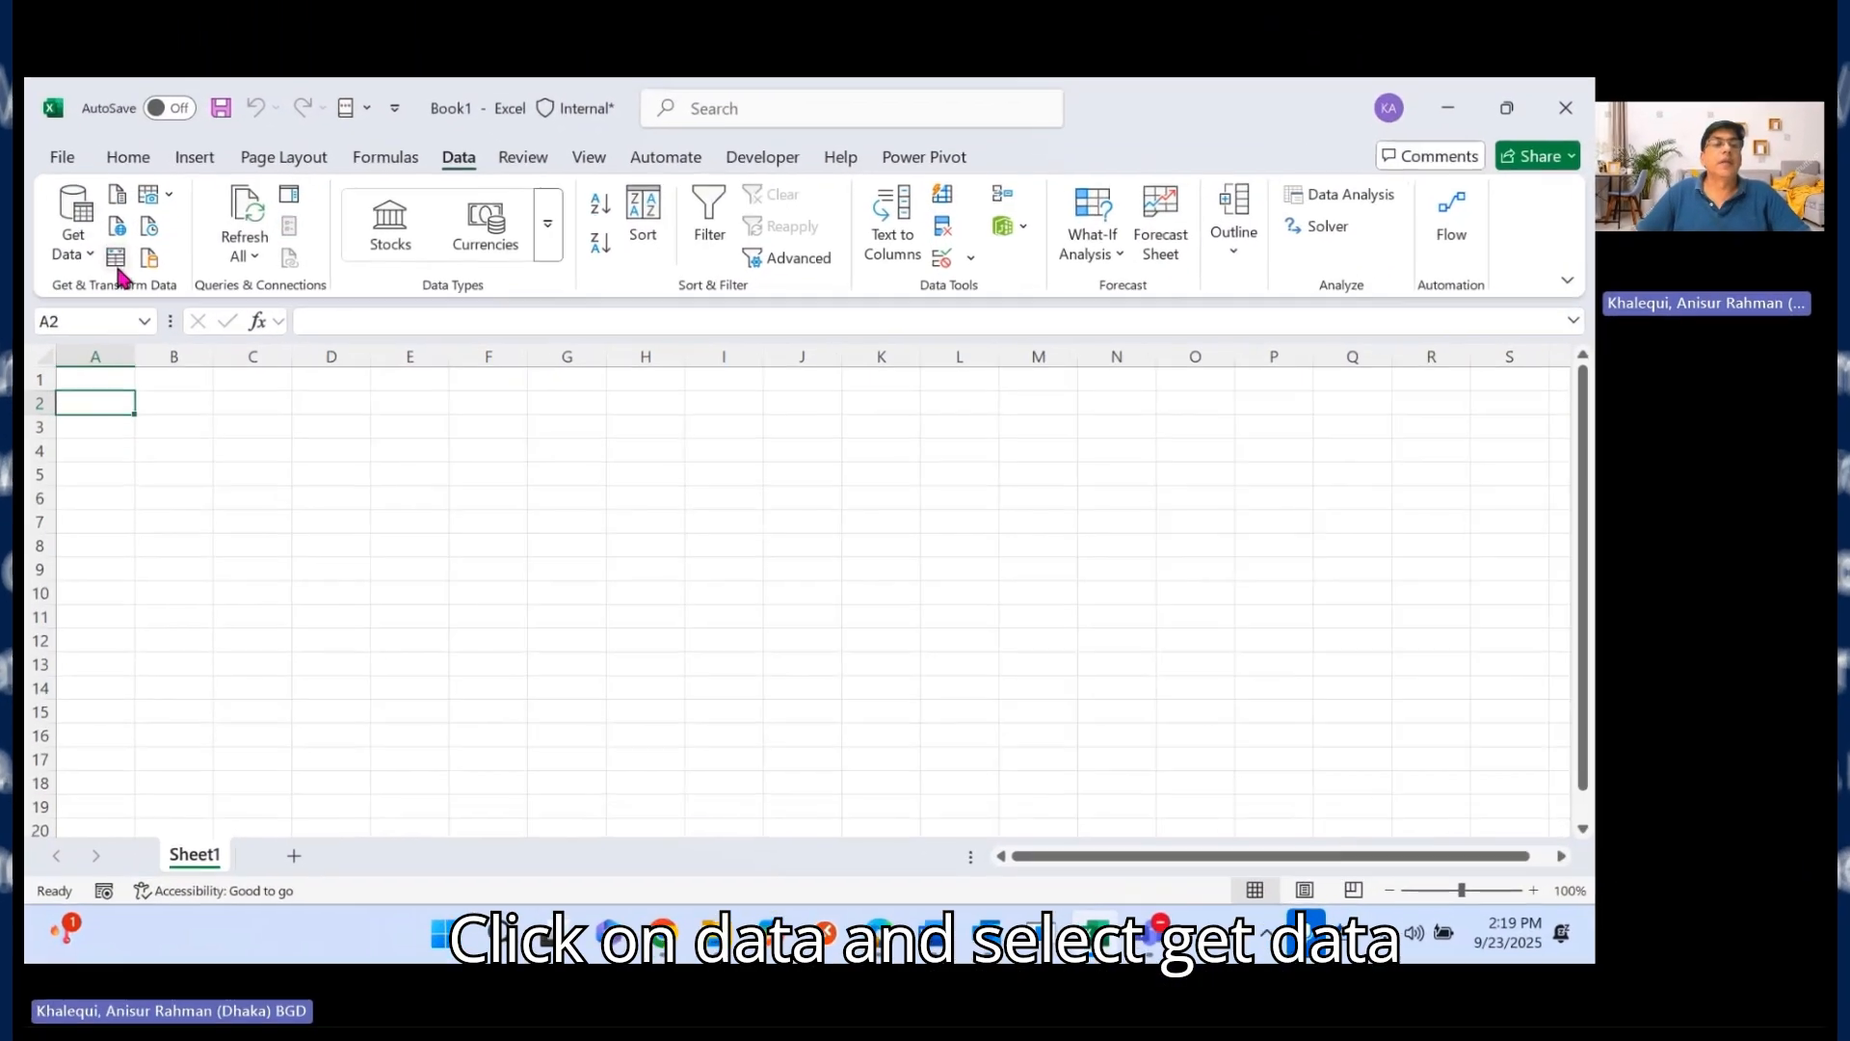
Import the Data sheet from the Sales_Report workbook in the Pivot_unpivot folder and open it for transformation in Power Query.
{"action": "left_click", "coordinate": [70, 248]}
{"action": "mouse_move", "coordinate": [145, 287]}
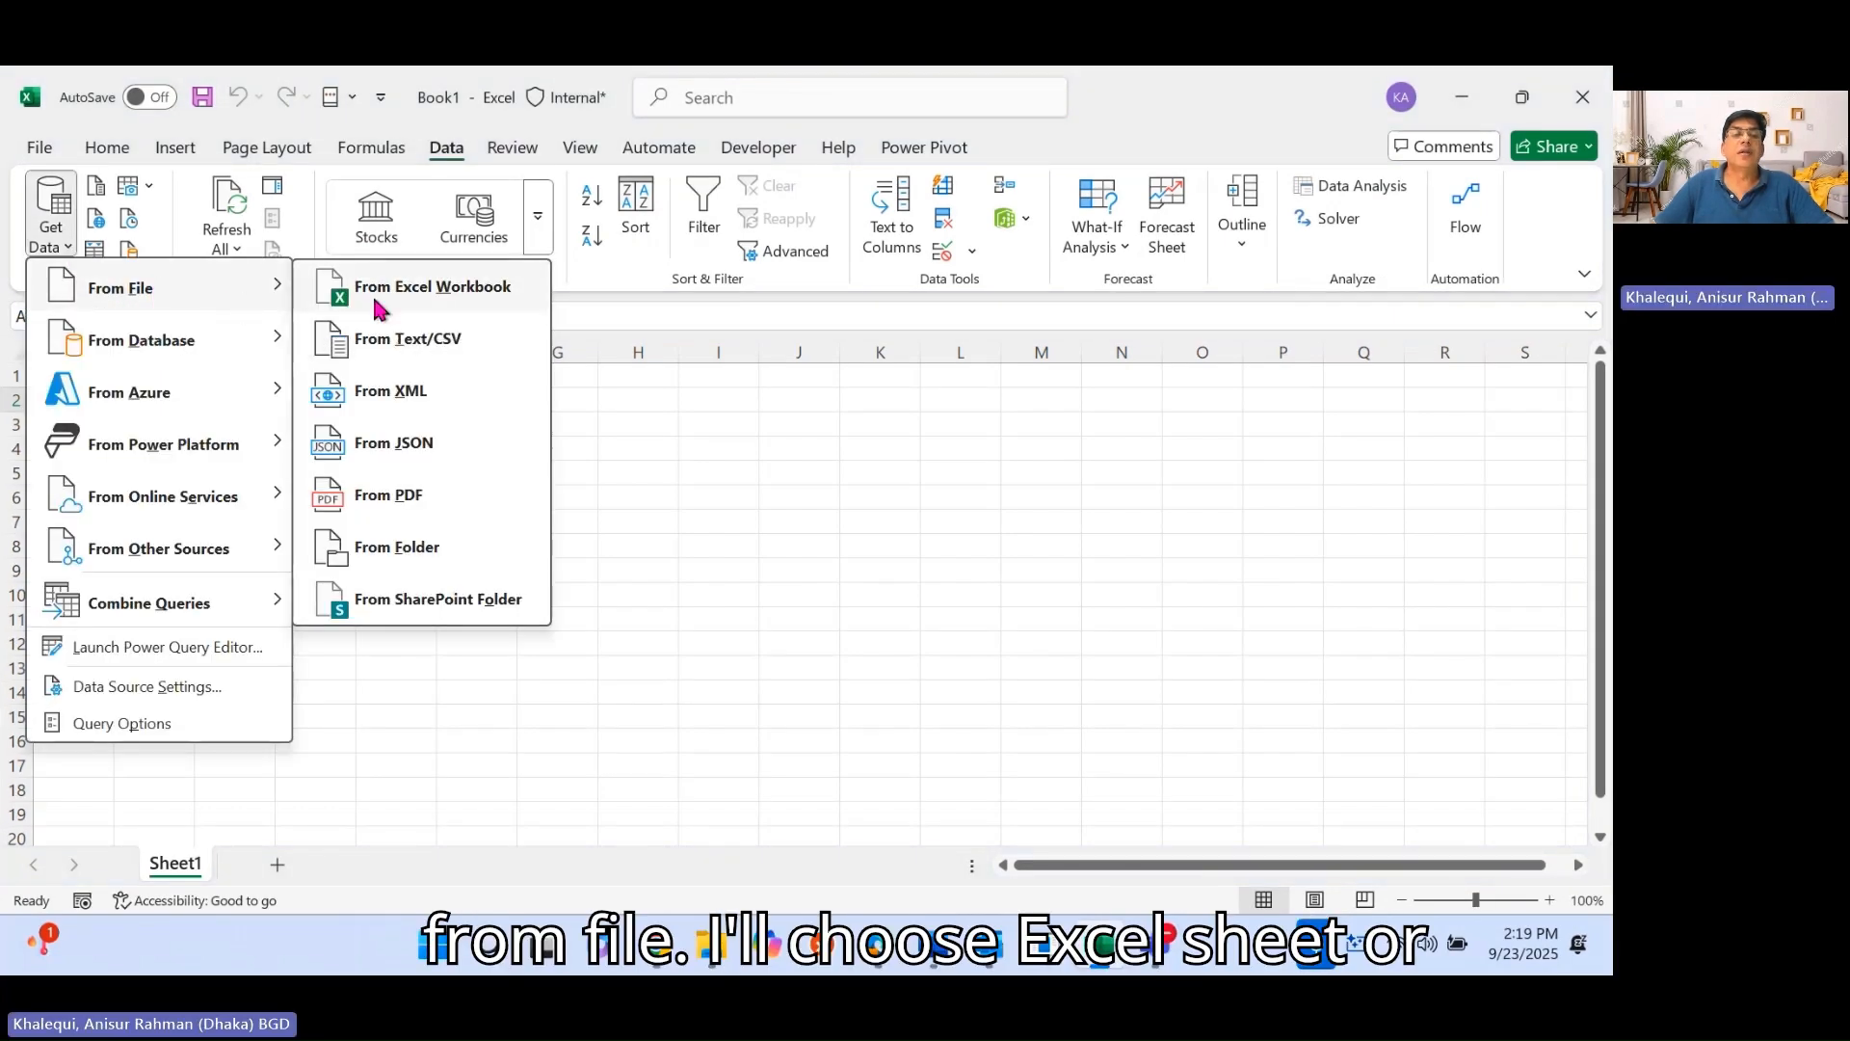
{"action": "left_click", "coordinate": [443, 291]}
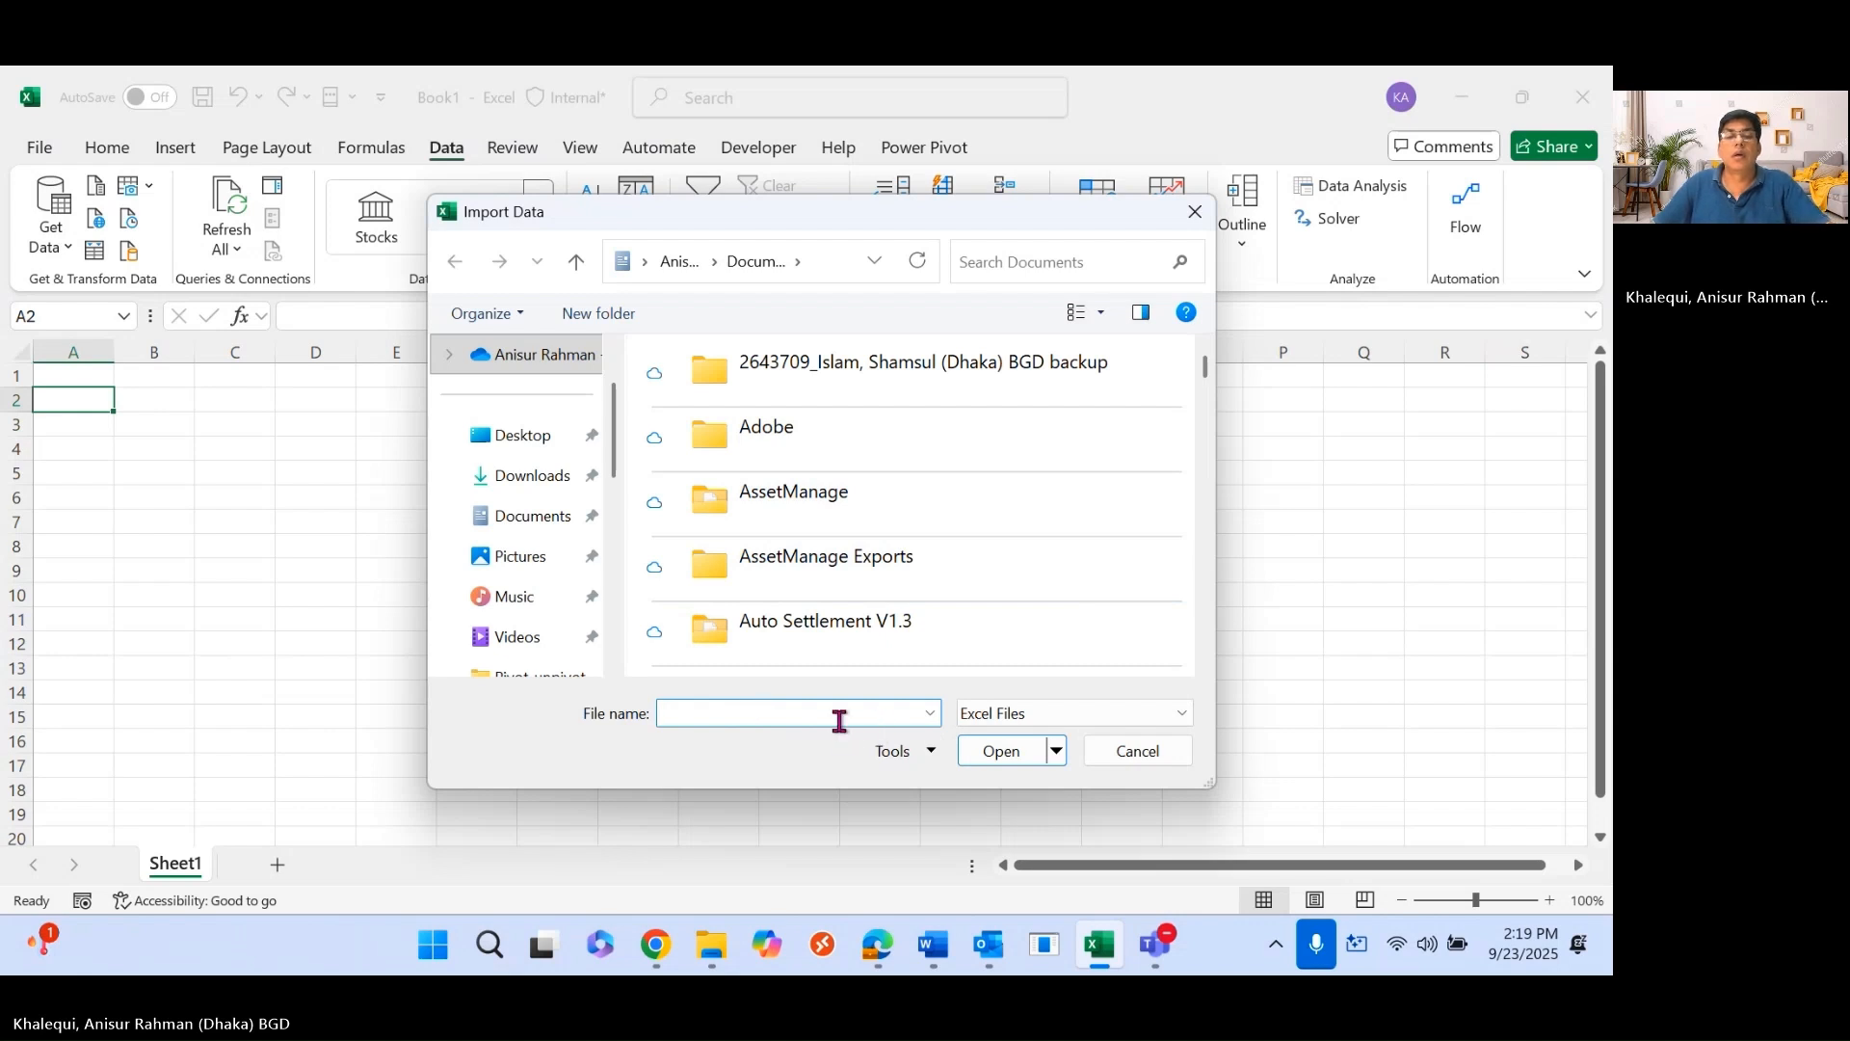
{"action": "scroll", "coordinate": [598, 483], "scroll_direction": "down", "scroll_amount": 2}
{"action": "left_click", "coordinate": [575, 558]}
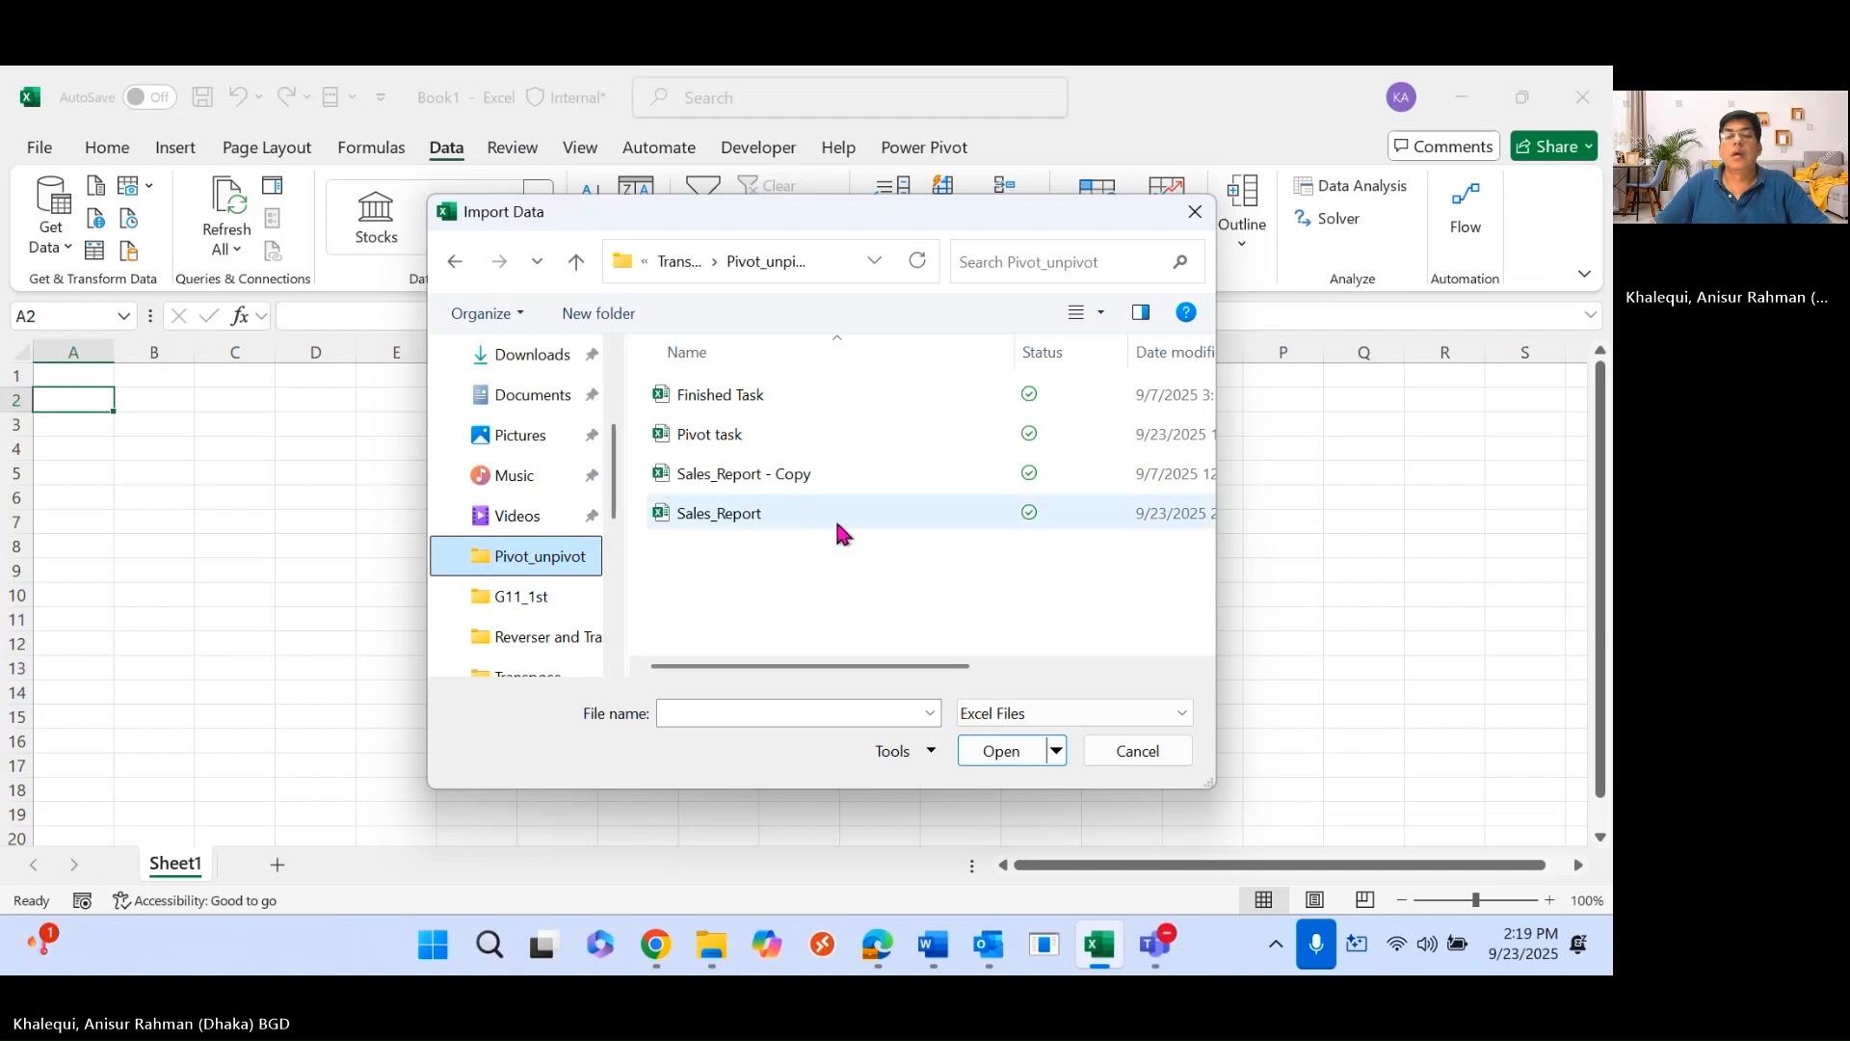
{"action": "double_click", "coordinate": [752, 518]}
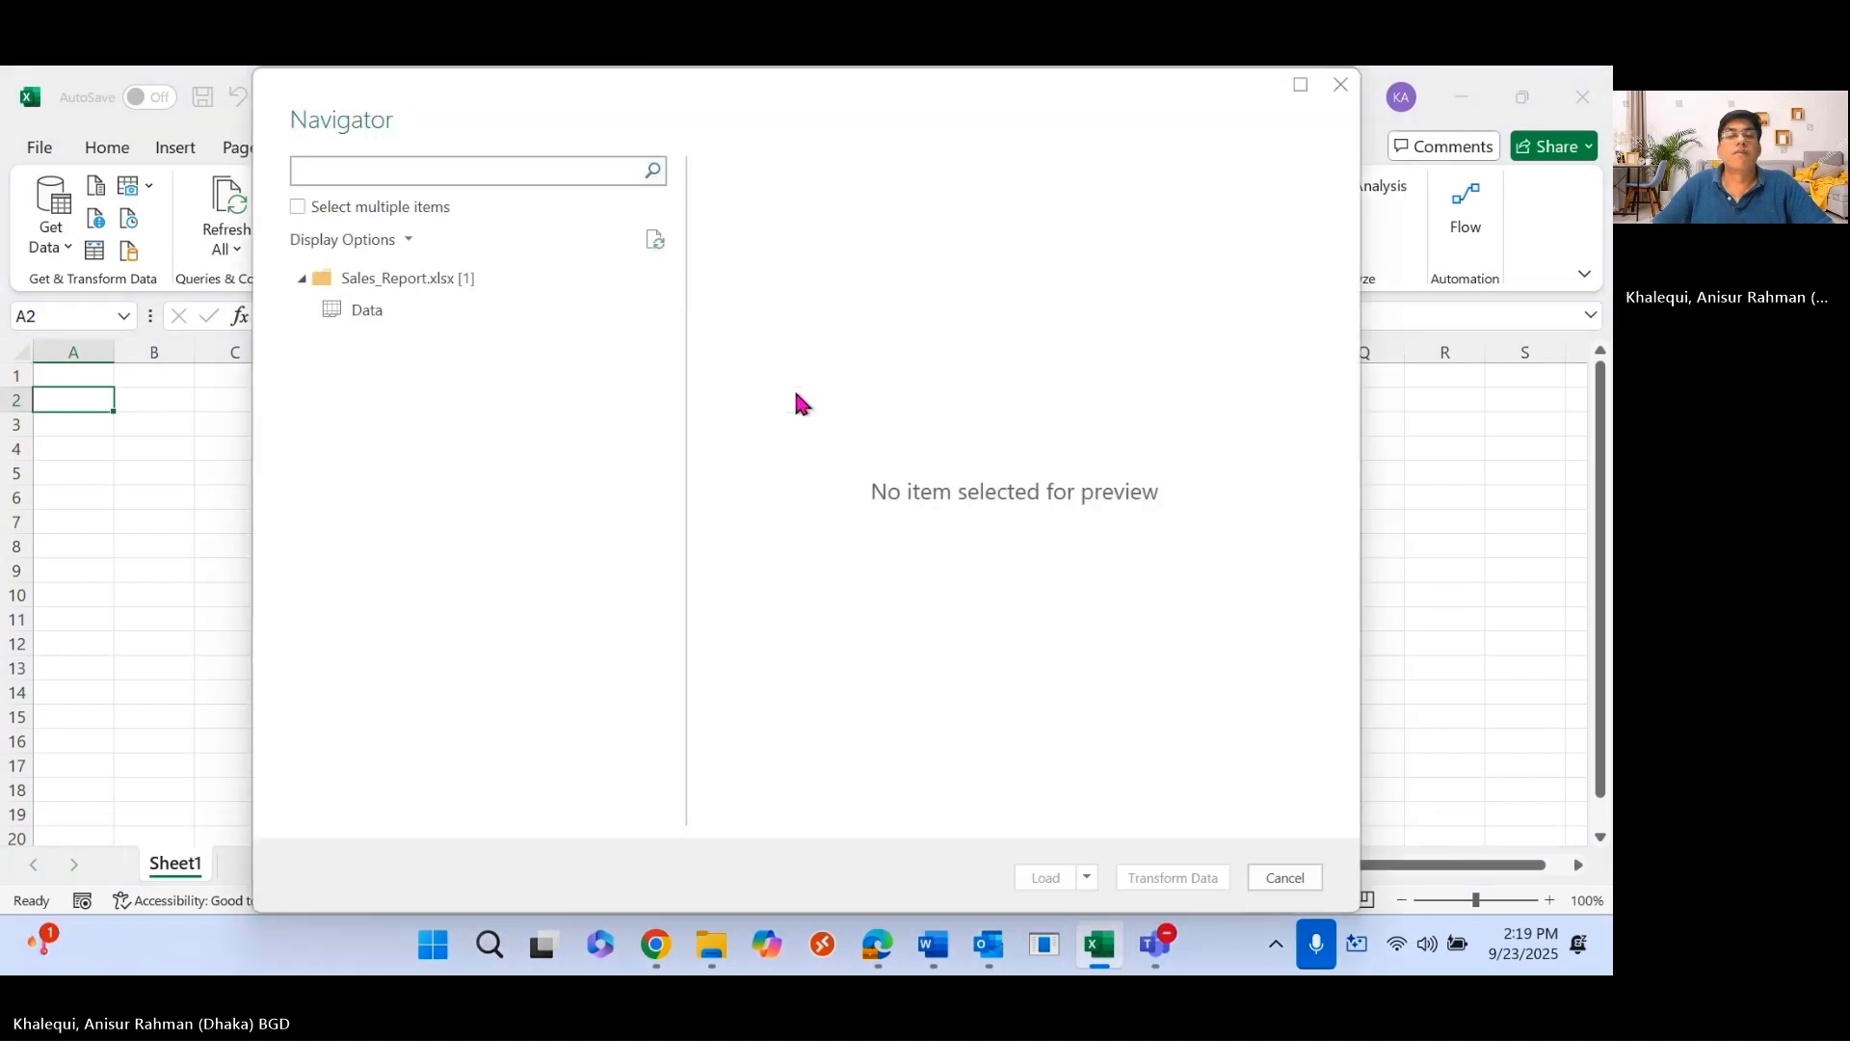
{"action": "left_click", "coordinate": [357, 319]}
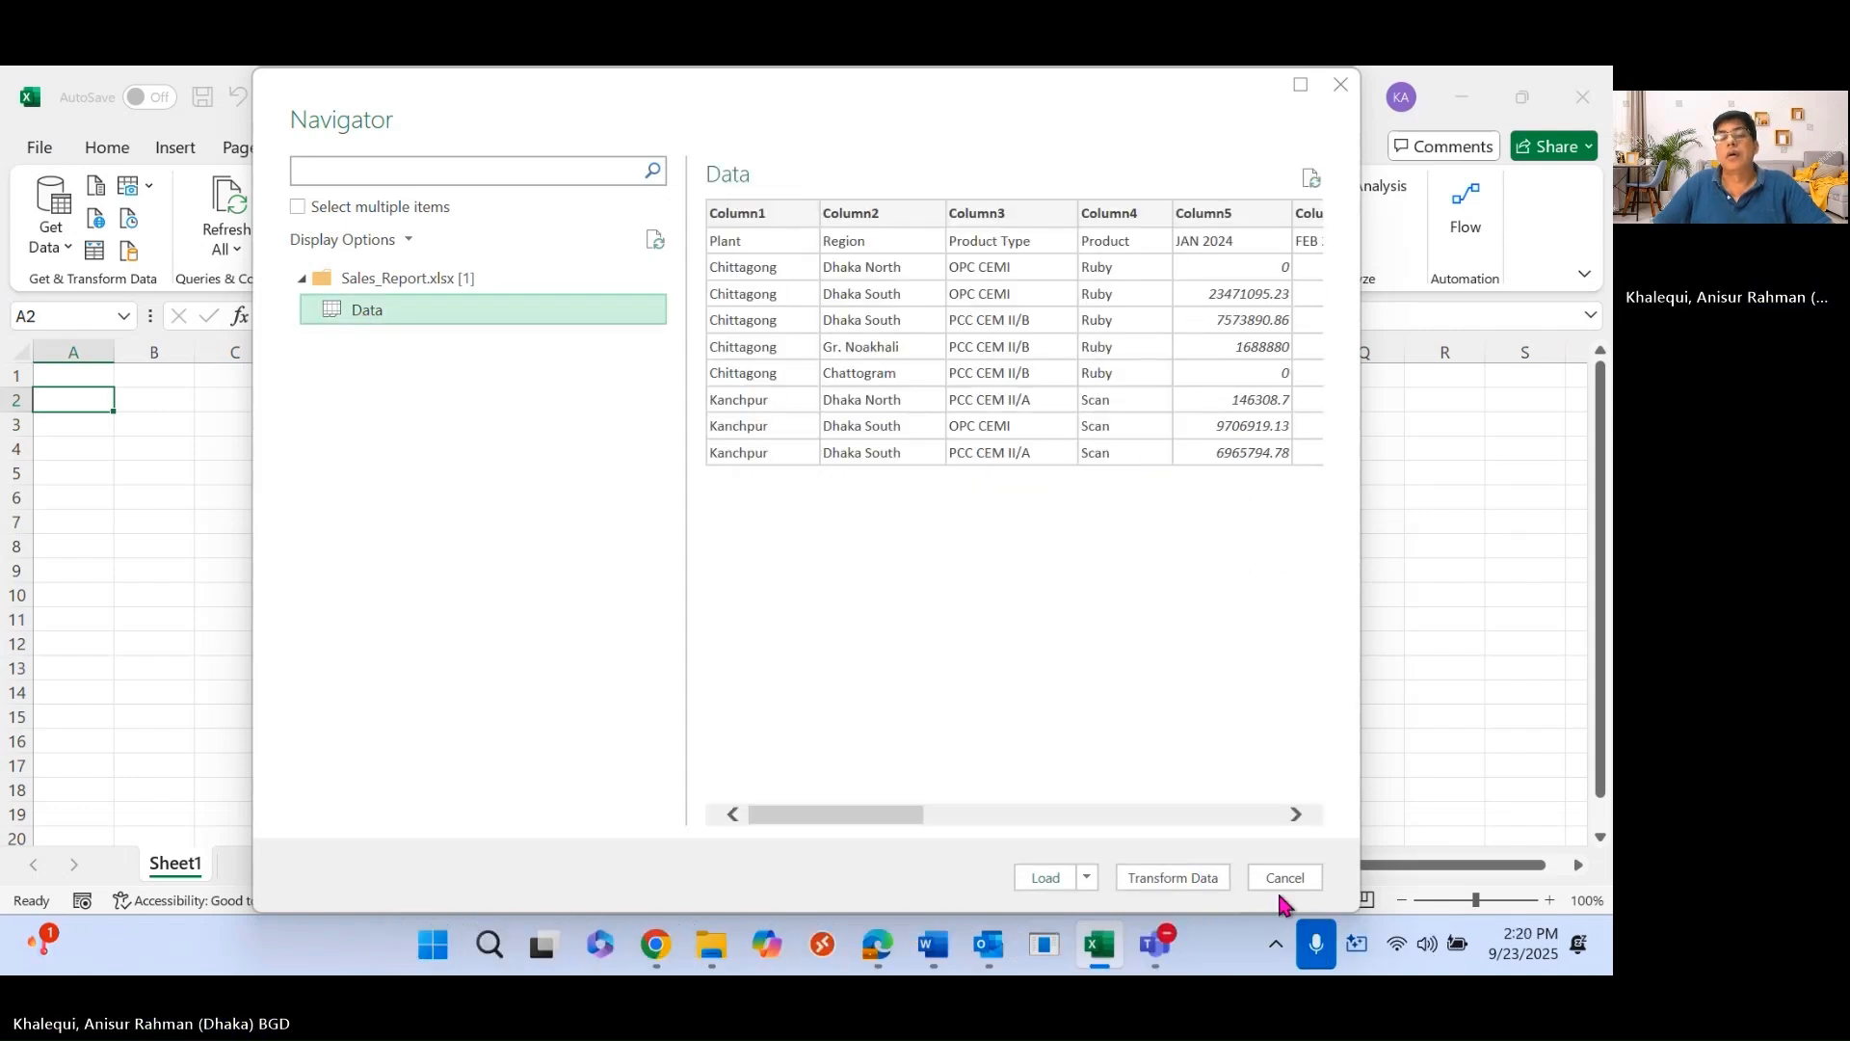
{"action": "left_click", "coordinate": [1195, 884]}
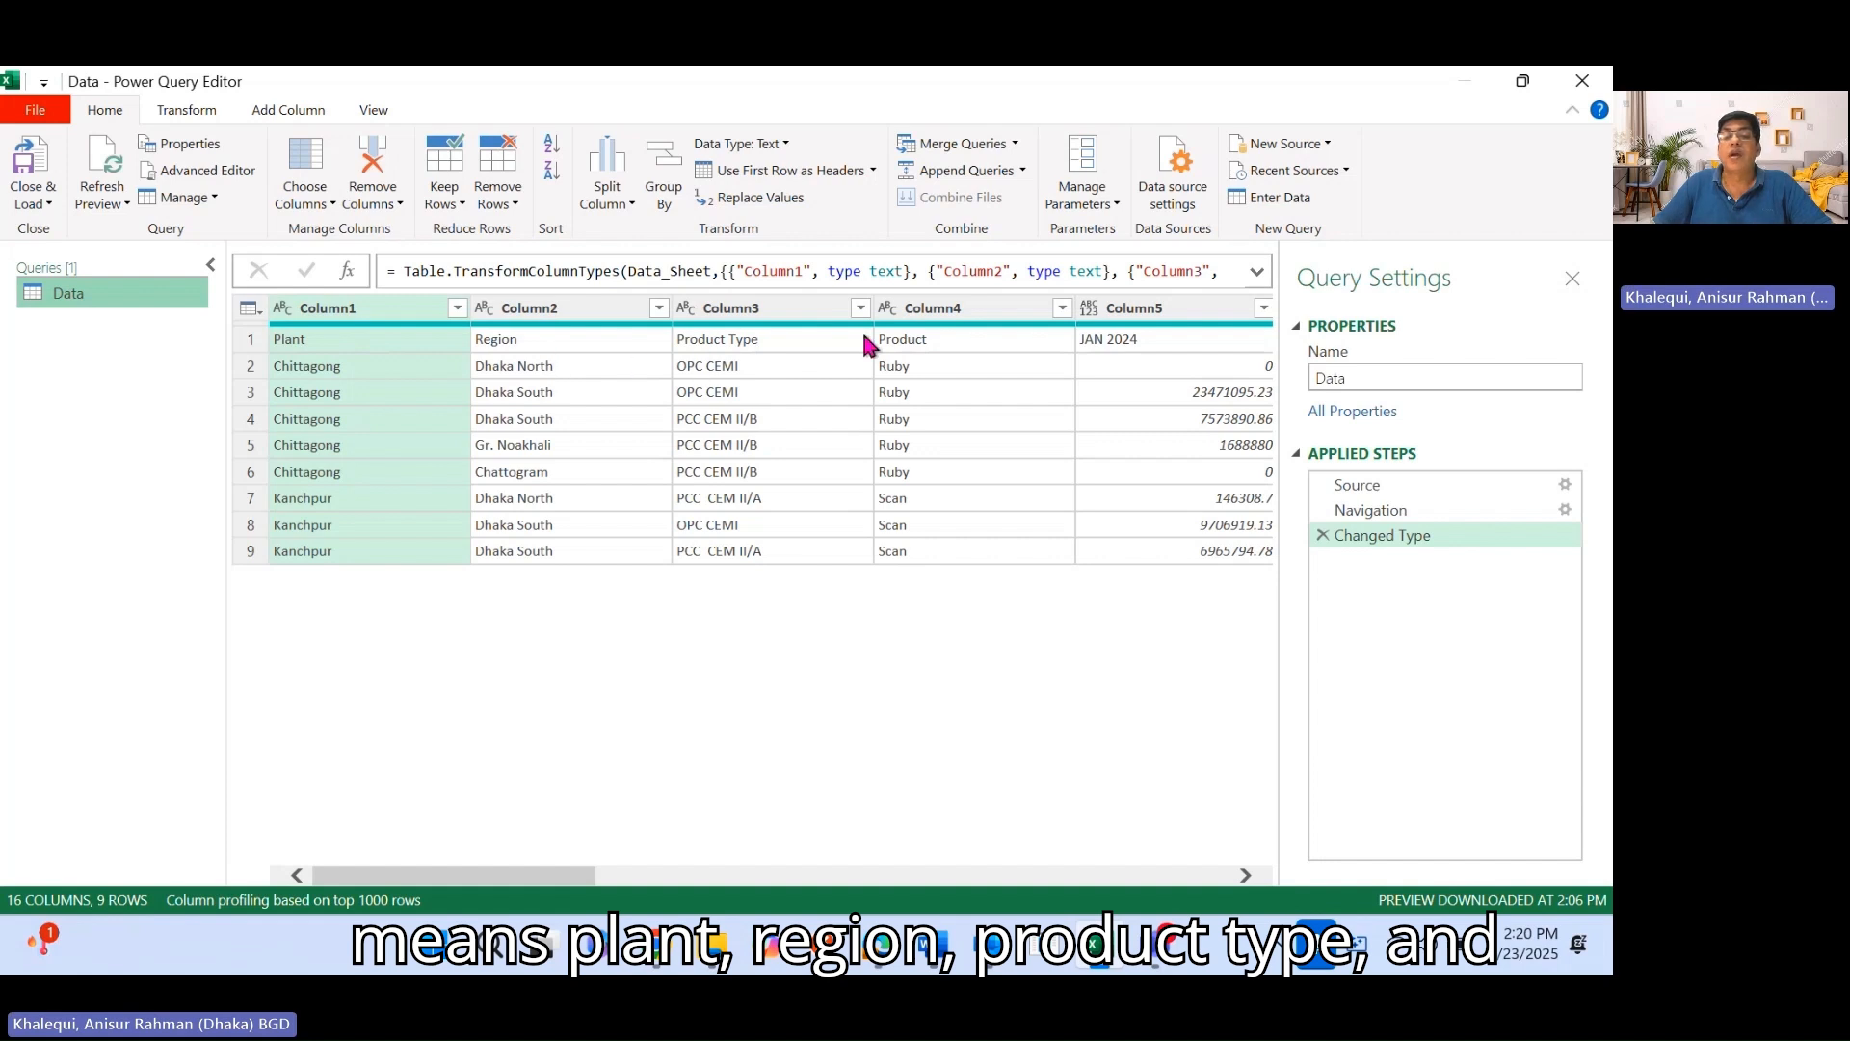
Examine the monthly columns from Column5 through Column16 and the descriptive columns before them.
{"action": "left_click_drag", "start_coordinate": [575, 879], "coordinate": [1203, 875]}
{"action": "left_click", "coordinate": [735, 307]}
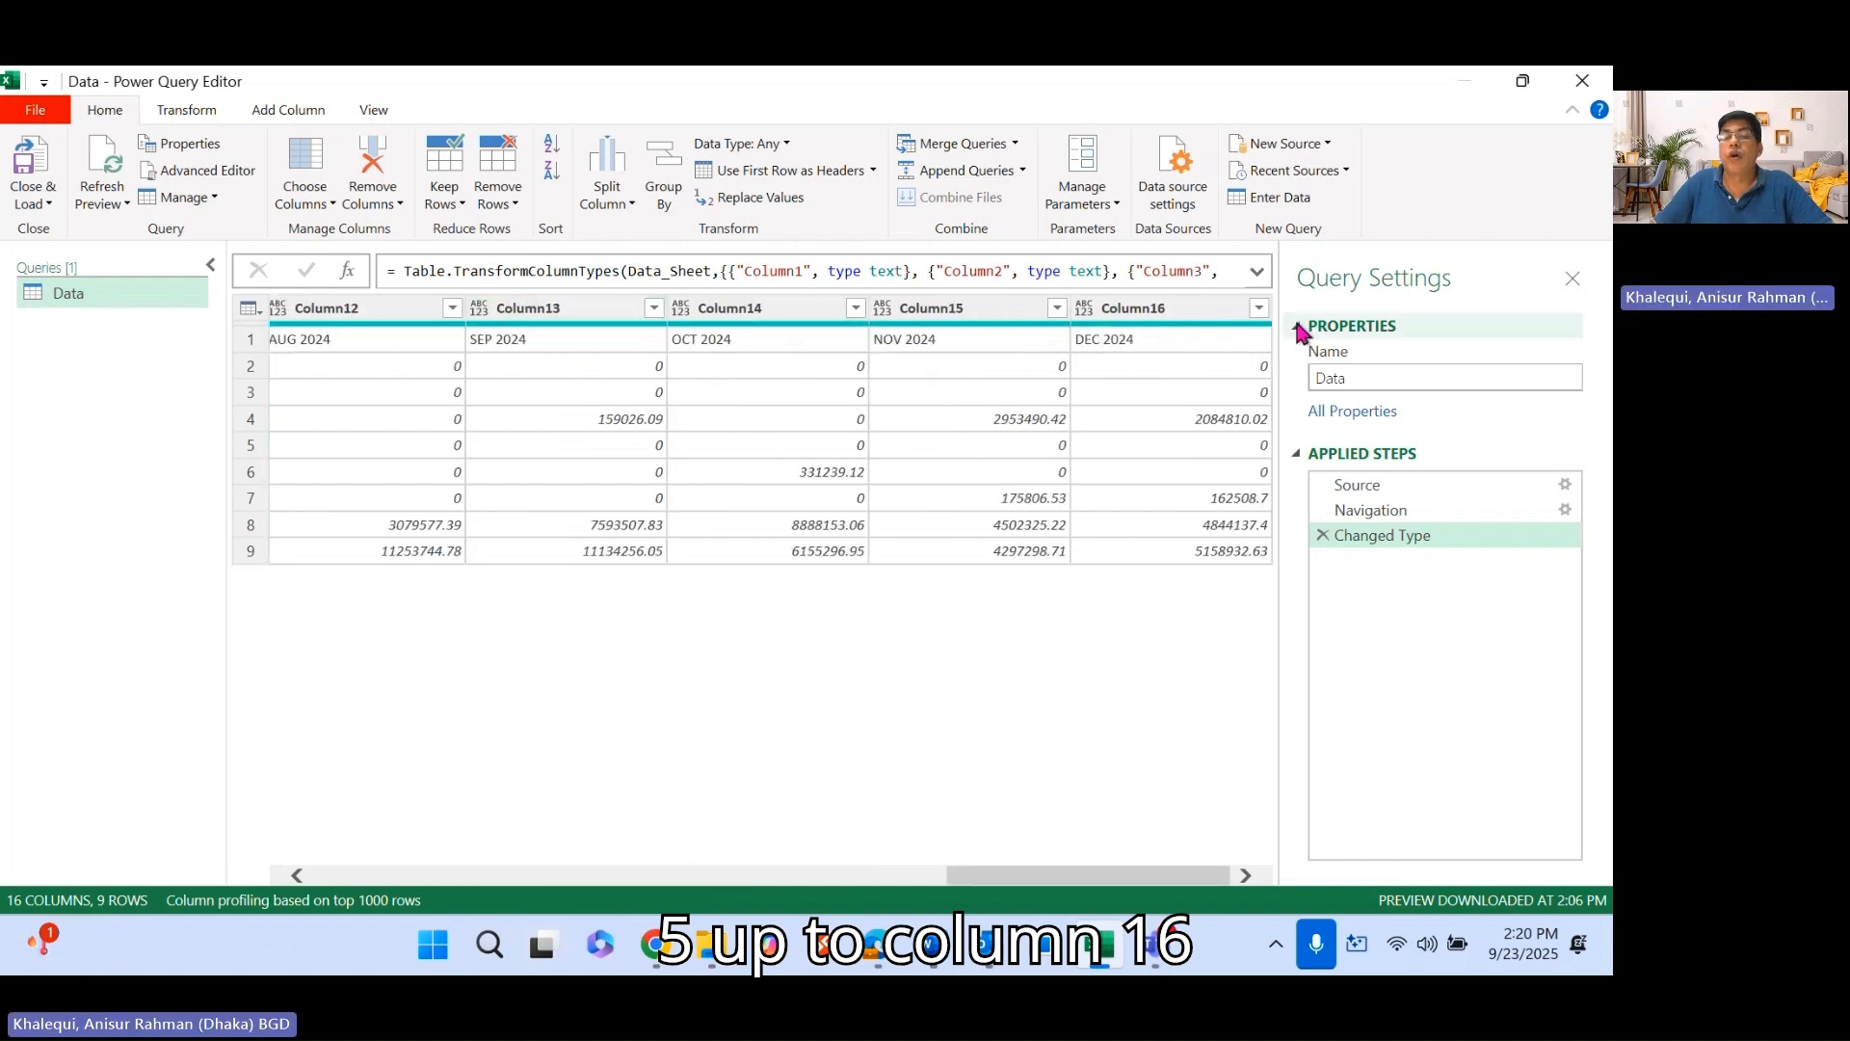
{"action": "left_click", "coordinate": [1199, 316]}
{"action": "left_click_drag", "start_coordinate": [1044, 880], "coordinate": [548, 920]}
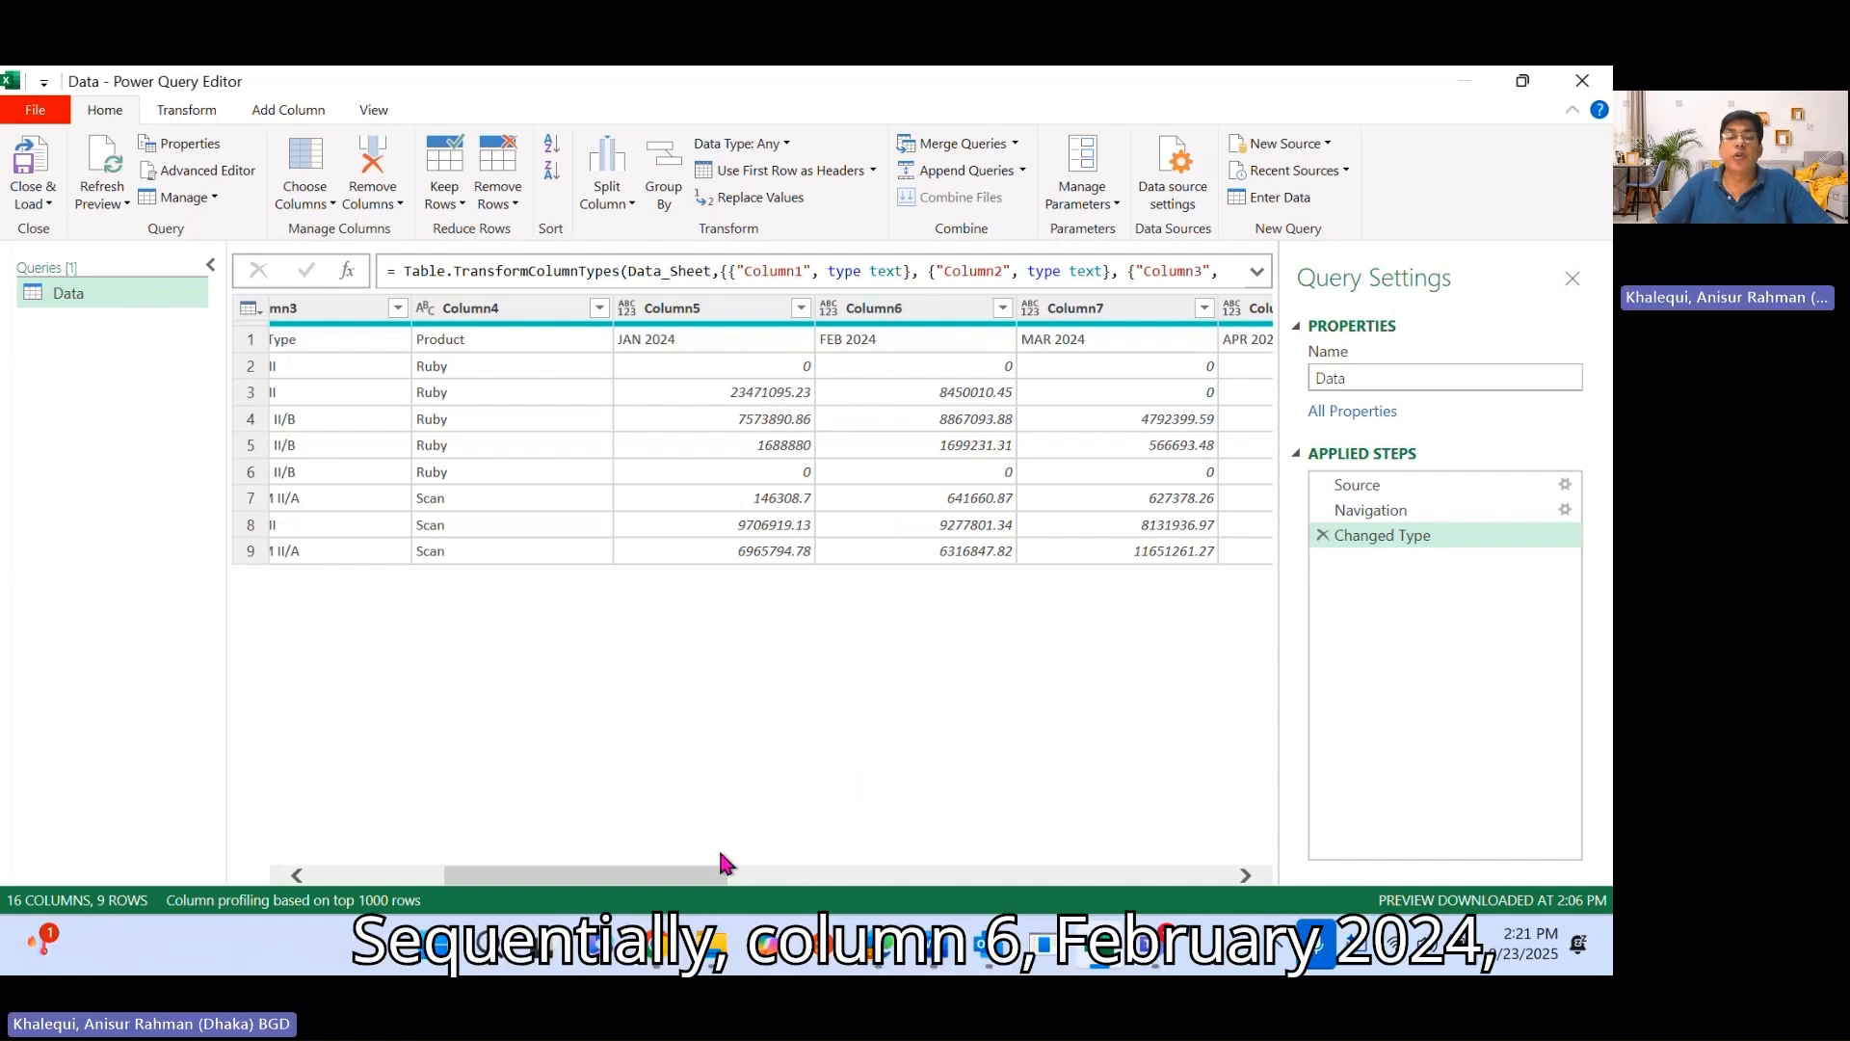
{"action": "left_click_drag", "start_coordinate": [704, 876], "coordinate": [1255, 898]}
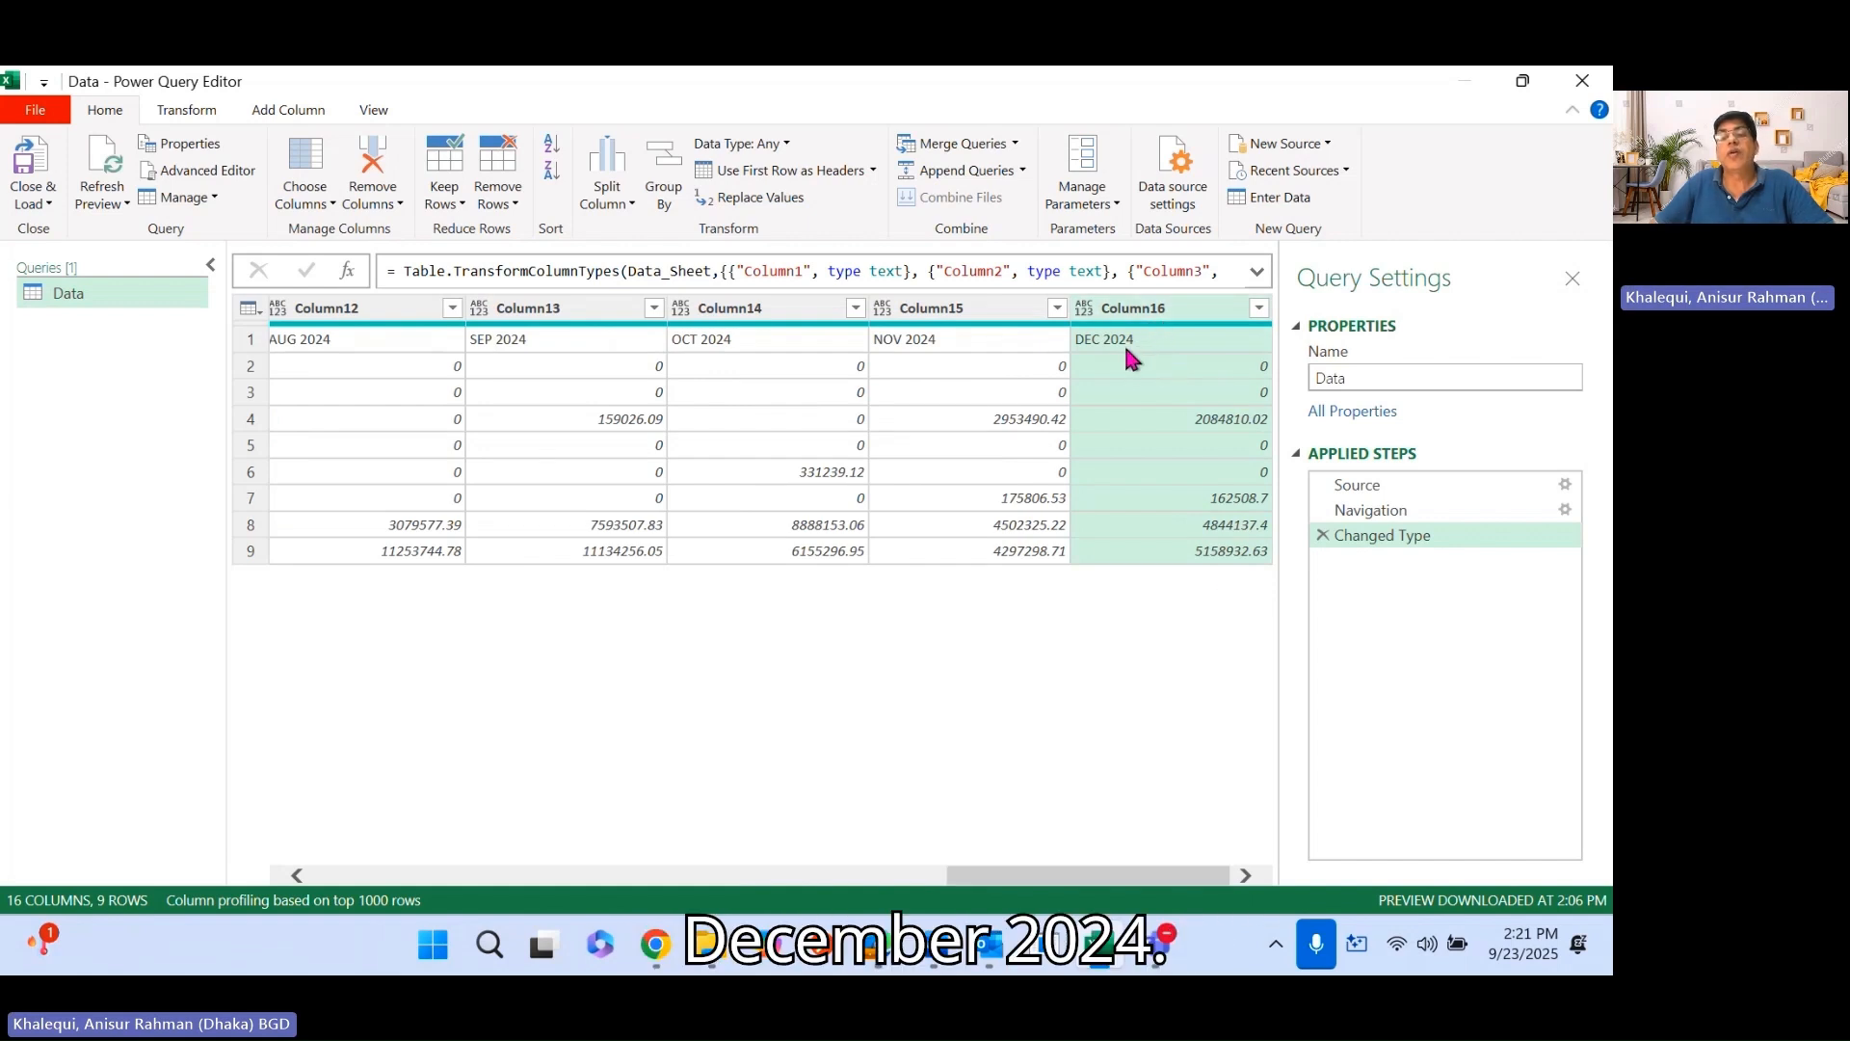
{"action": "left_click_drag", "start_coordinate": [1082, 891], "coordinate": [743, 877]}
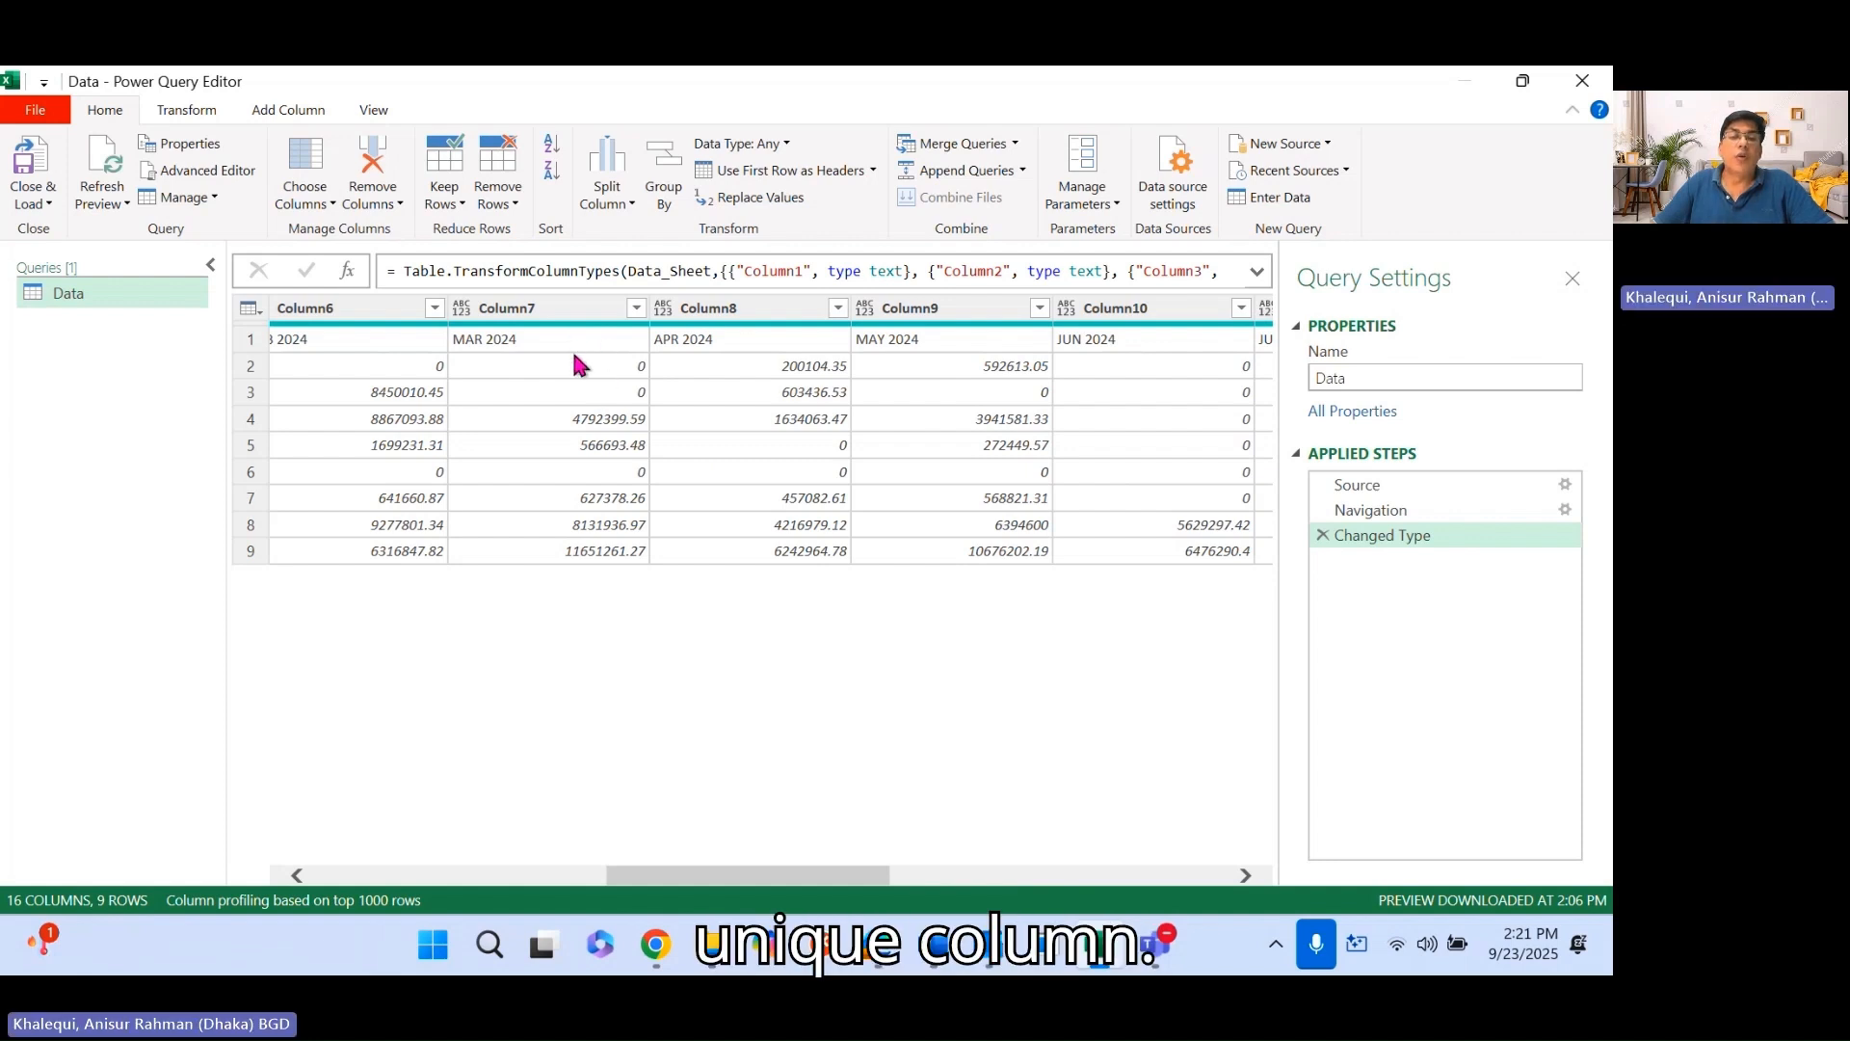
{"action": "left_click_drag", "start_coordinate": [813, 876], "coordinate": [657, 889]}
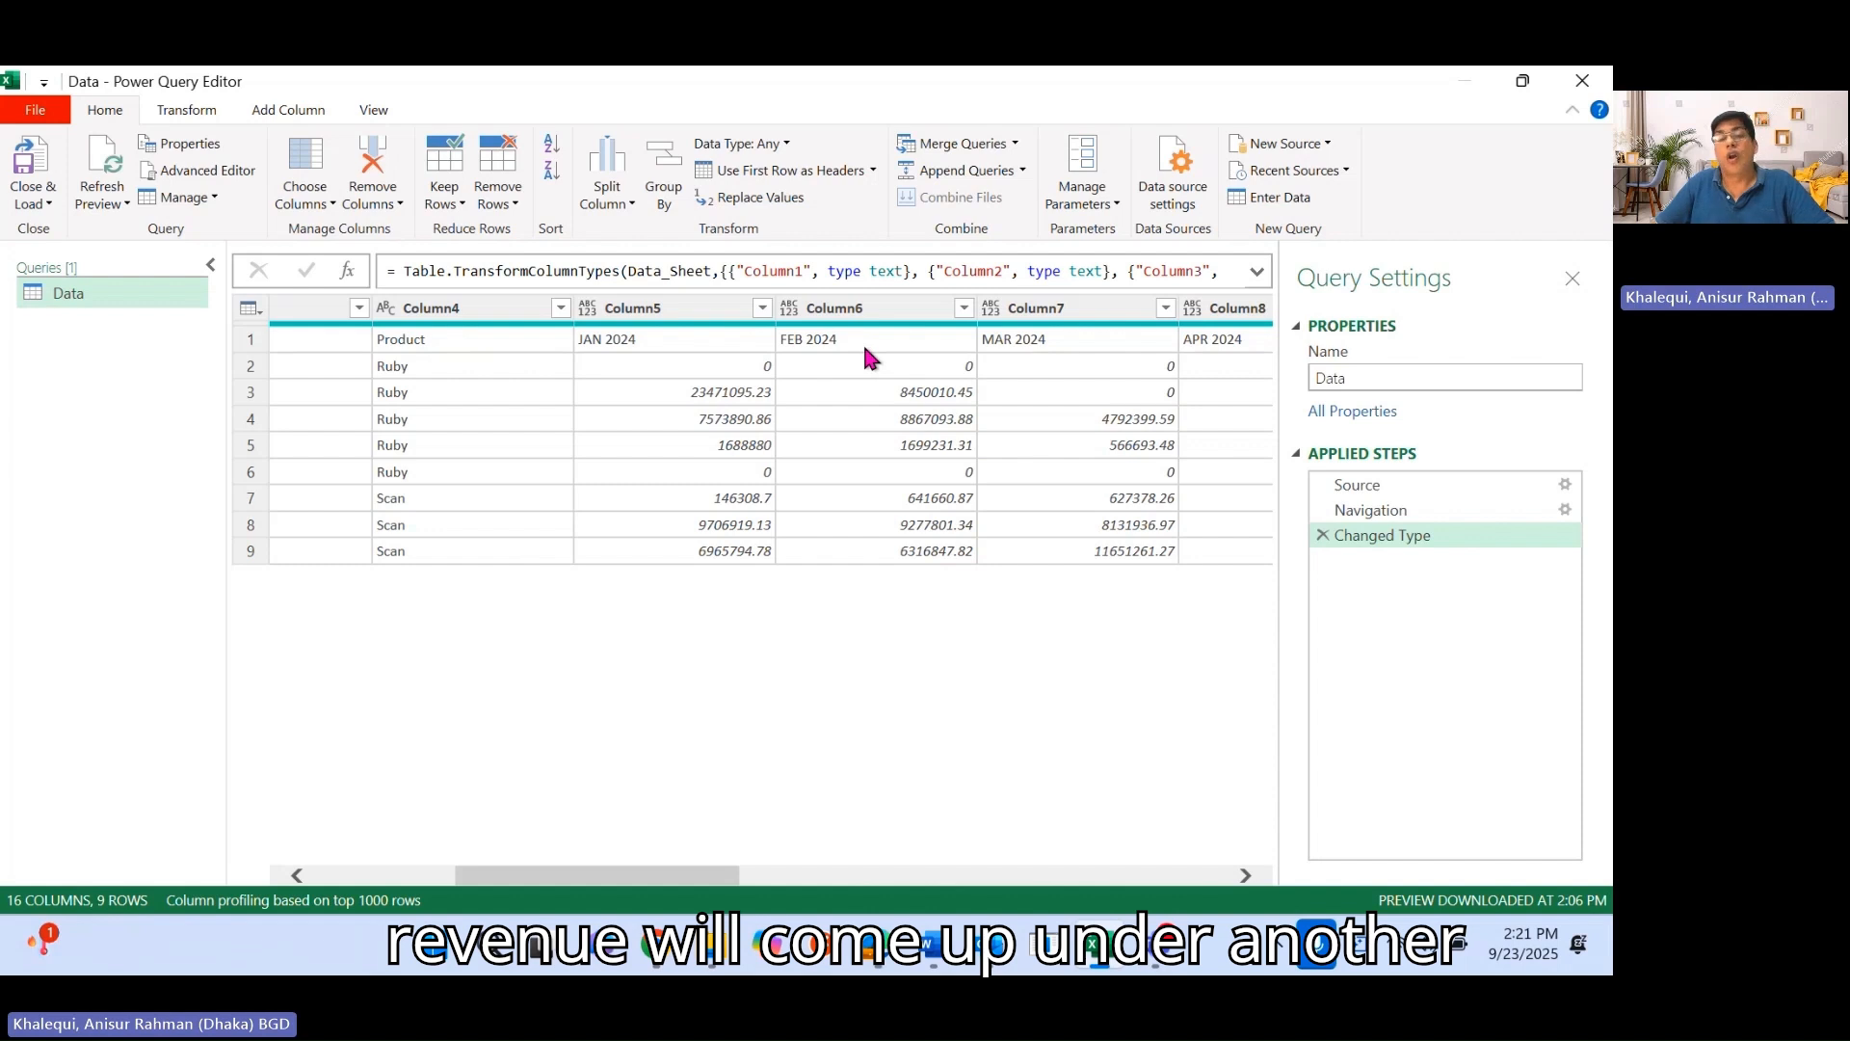
{"action": "left_click_drag", "start_coordinate": [710, 876], "coordinate": [516, 875]}
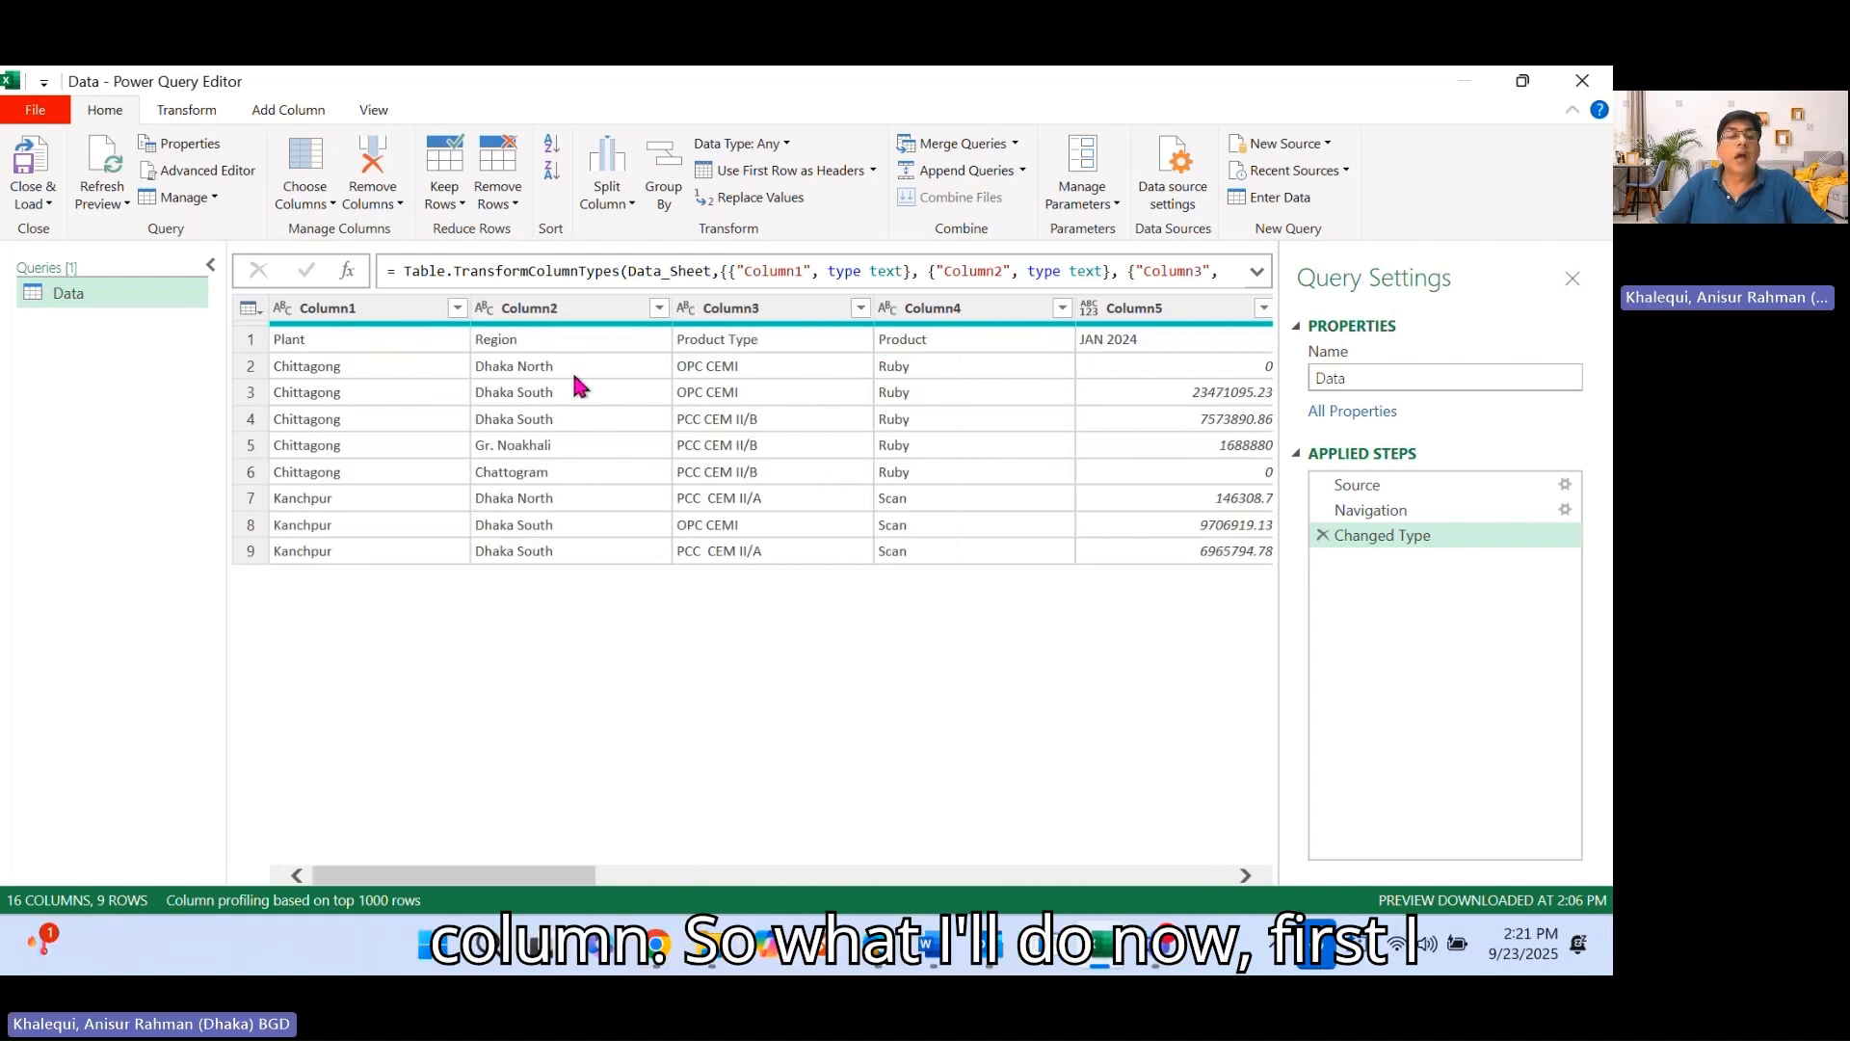
Promote the first row of the Data query to column headers.
{"action": "left_click", "coordinate": [257, 339]}
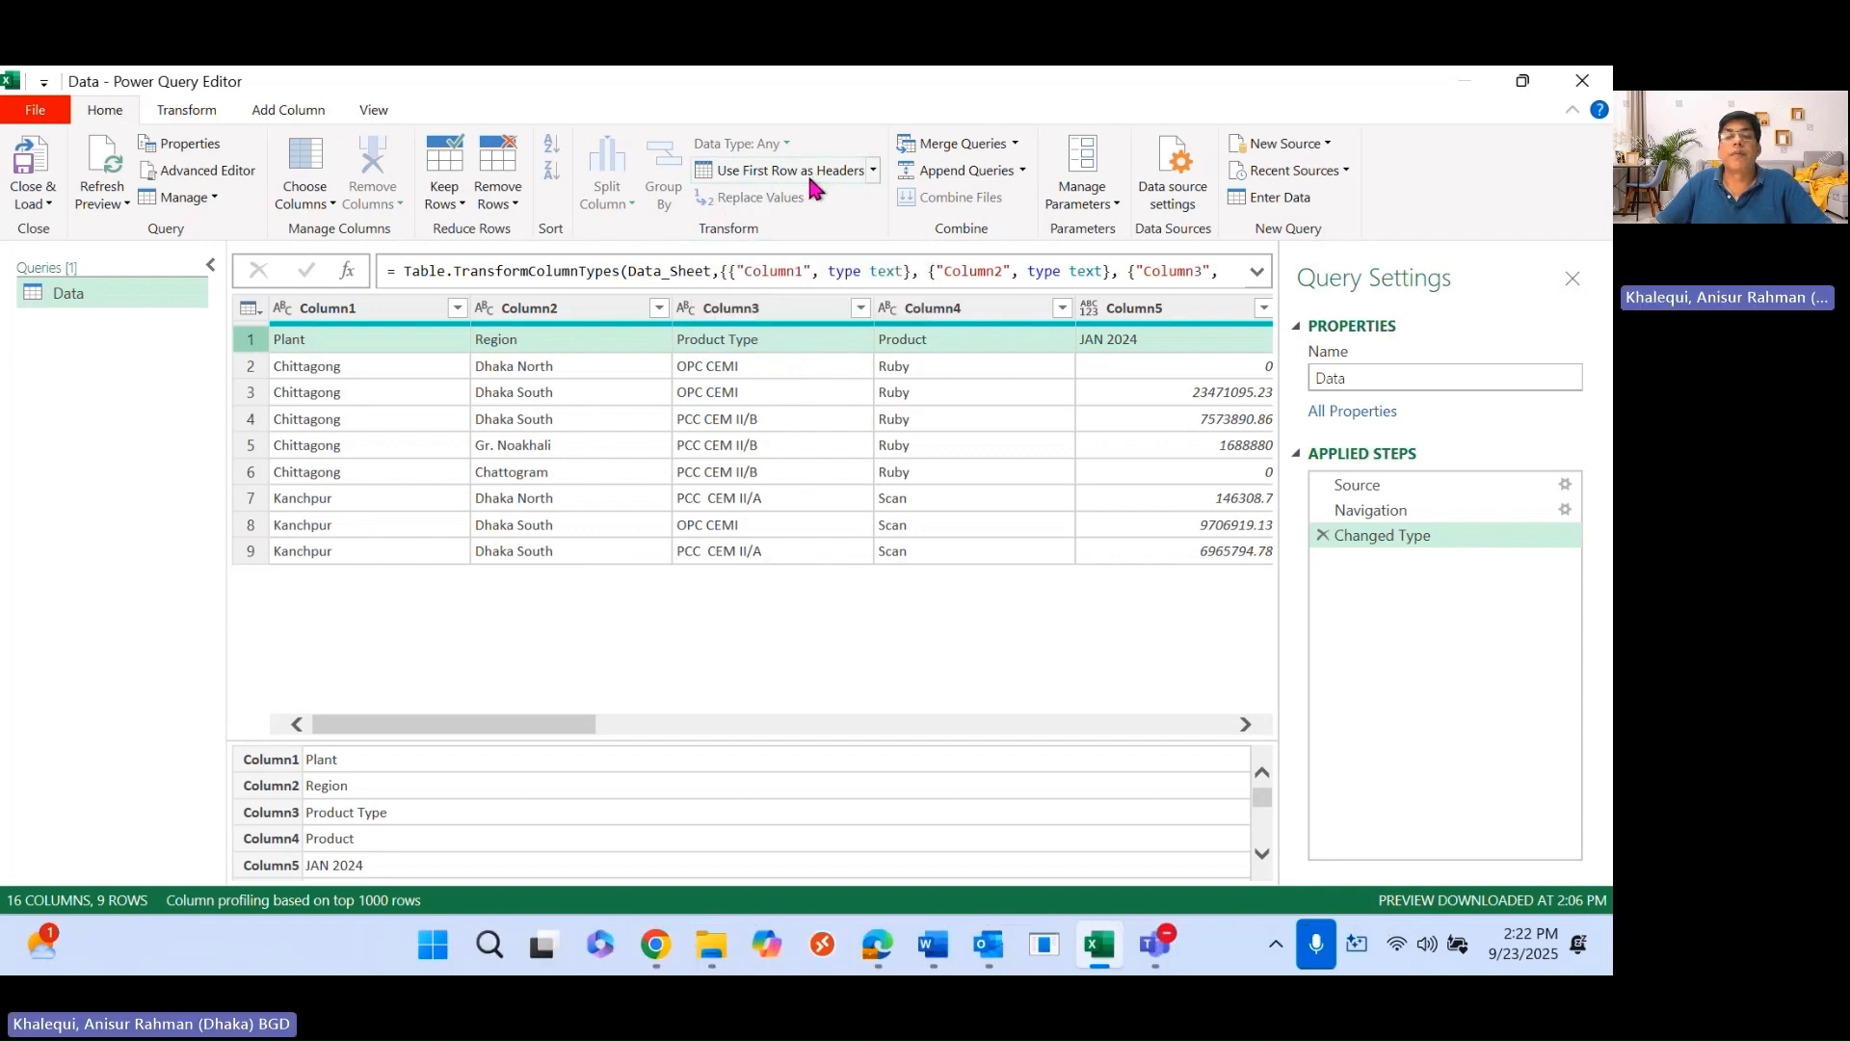
{"action": "left_click", "coordinate": [873, 171]}
{"action": "left_click", "coordinate": [828, 196]}
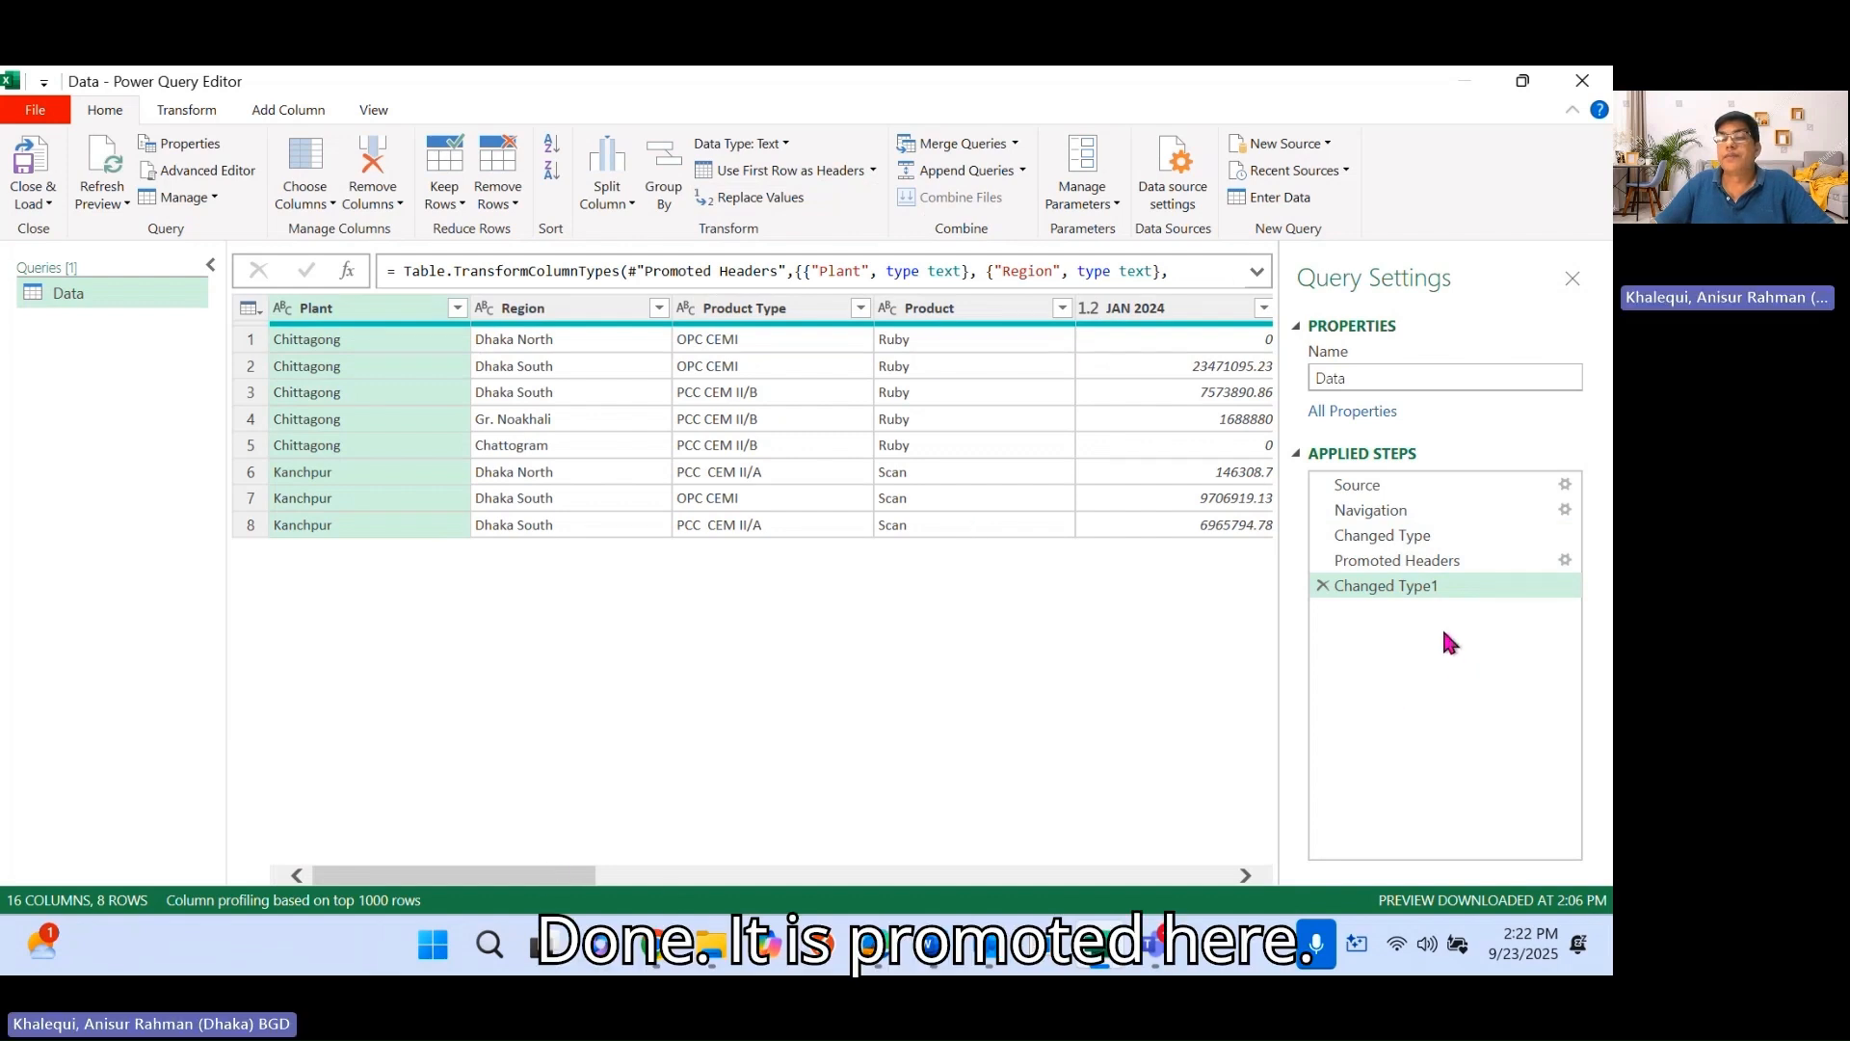
Unpivot all columns other than Plant, Region, Product Type and Product in the Data query.
{"action": "left_click_drag", "start_coordinate": [546, 876], "coordinate": [593, 910]}
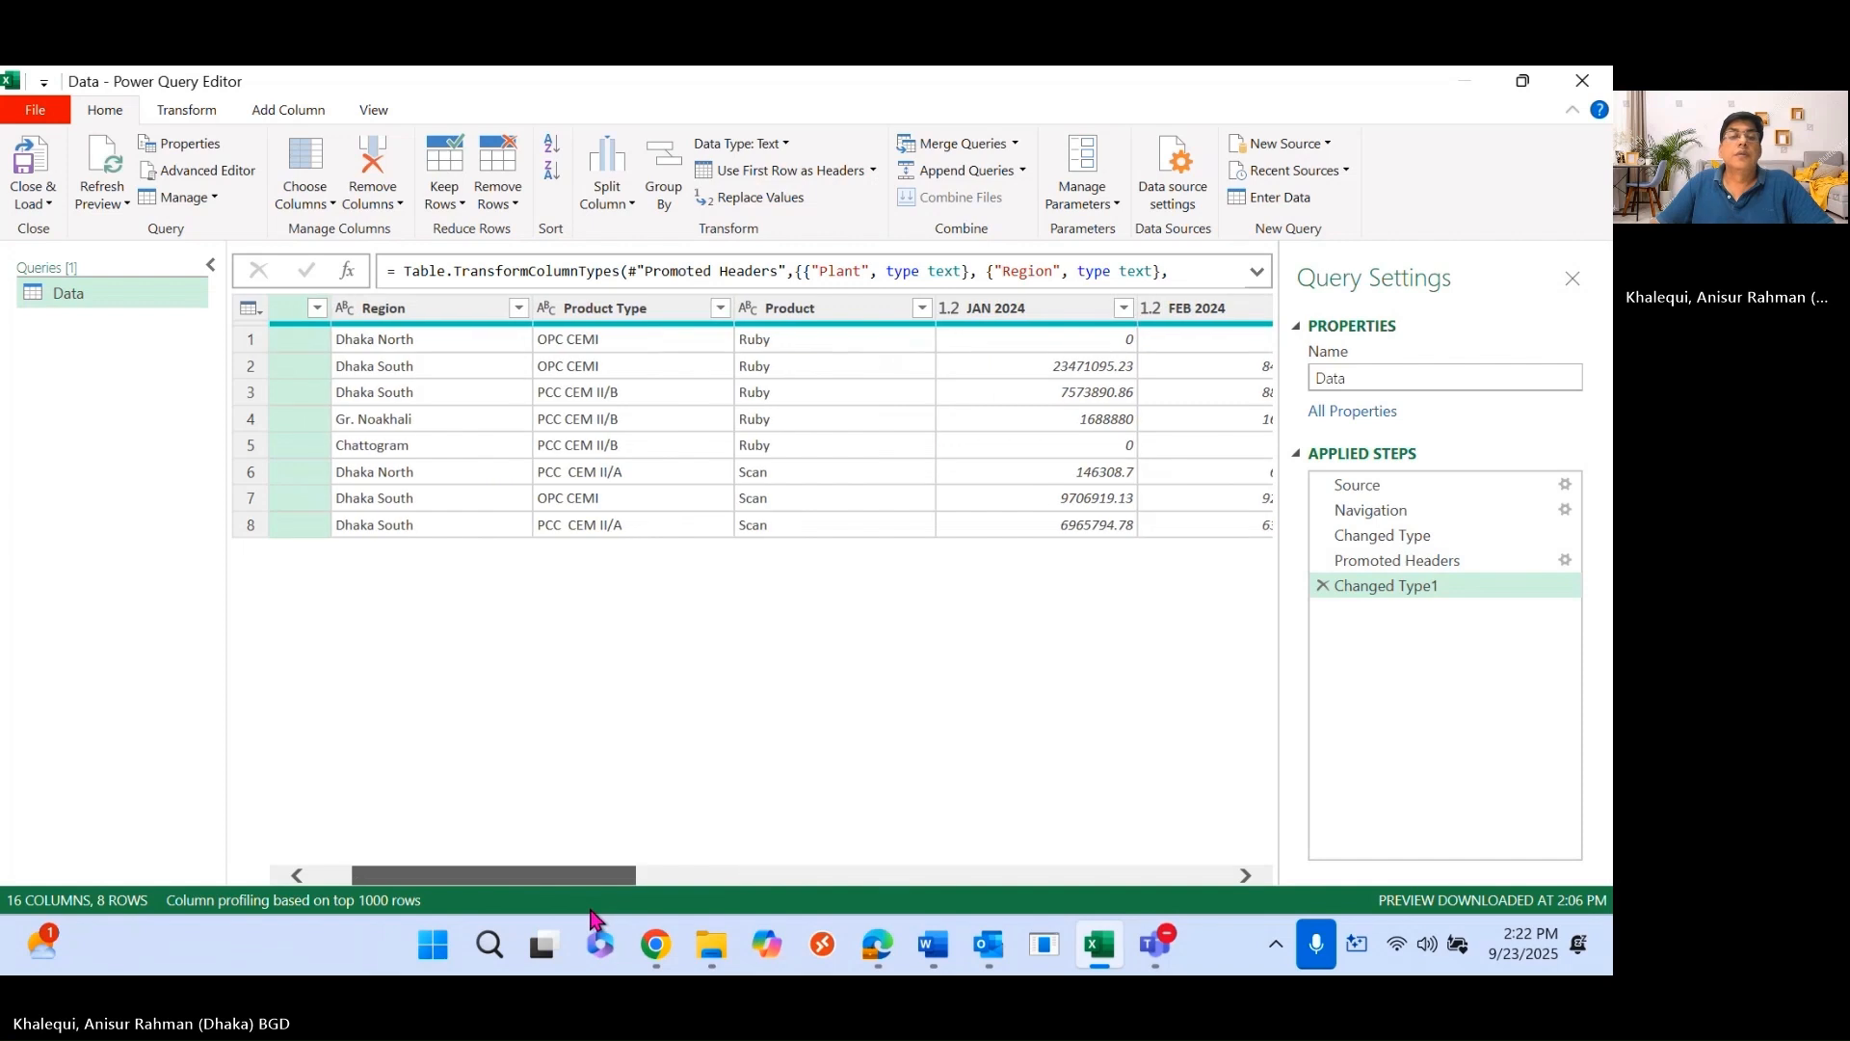
{"action": "left_click", "coordinate": [403, 310], "text": "ctrl"}
{"action": "left_click", "coordinate": [641, 310], "text": "ctrl"}
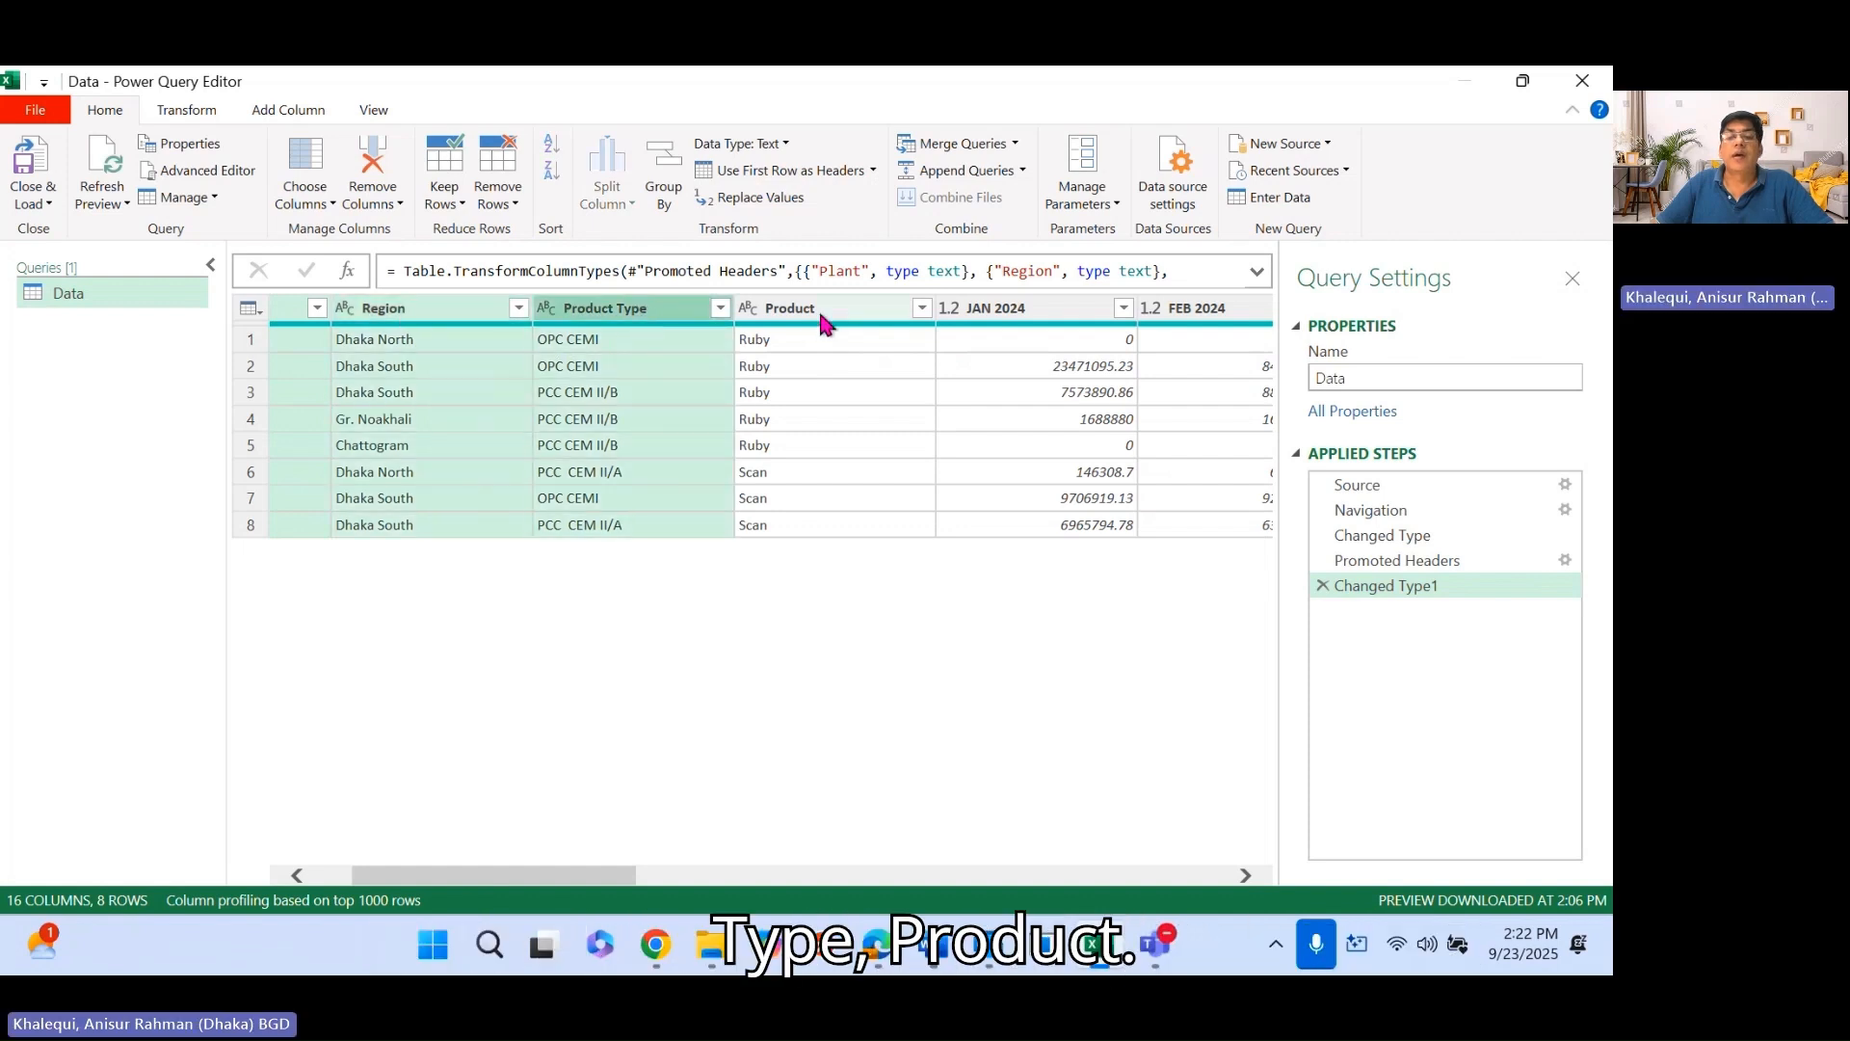
{"action": "left_click", "coordinate": [818, 310], "text": "ctrl"}
{"action": "left_click_drag", "start_coordinate": [494, 875], "coordinate": [537, 879]}
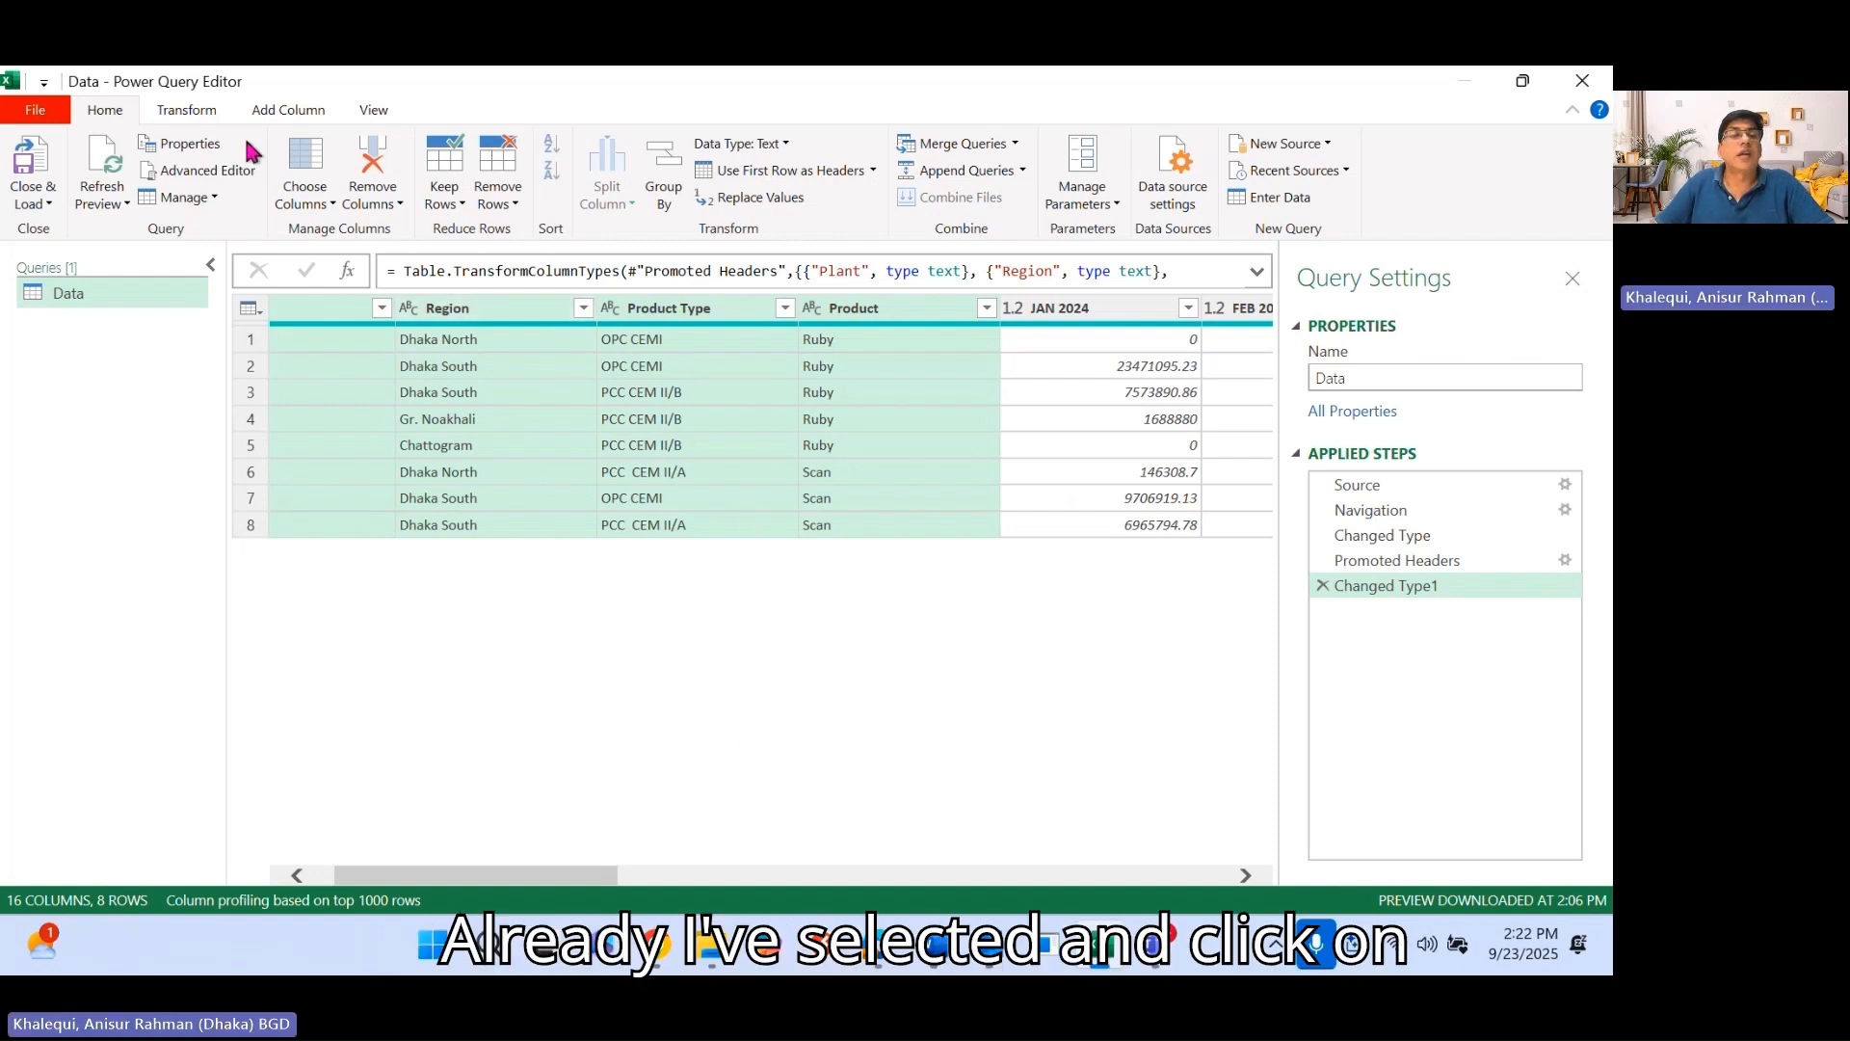
{"action": "left_click", "coordinate": [196, 111]}
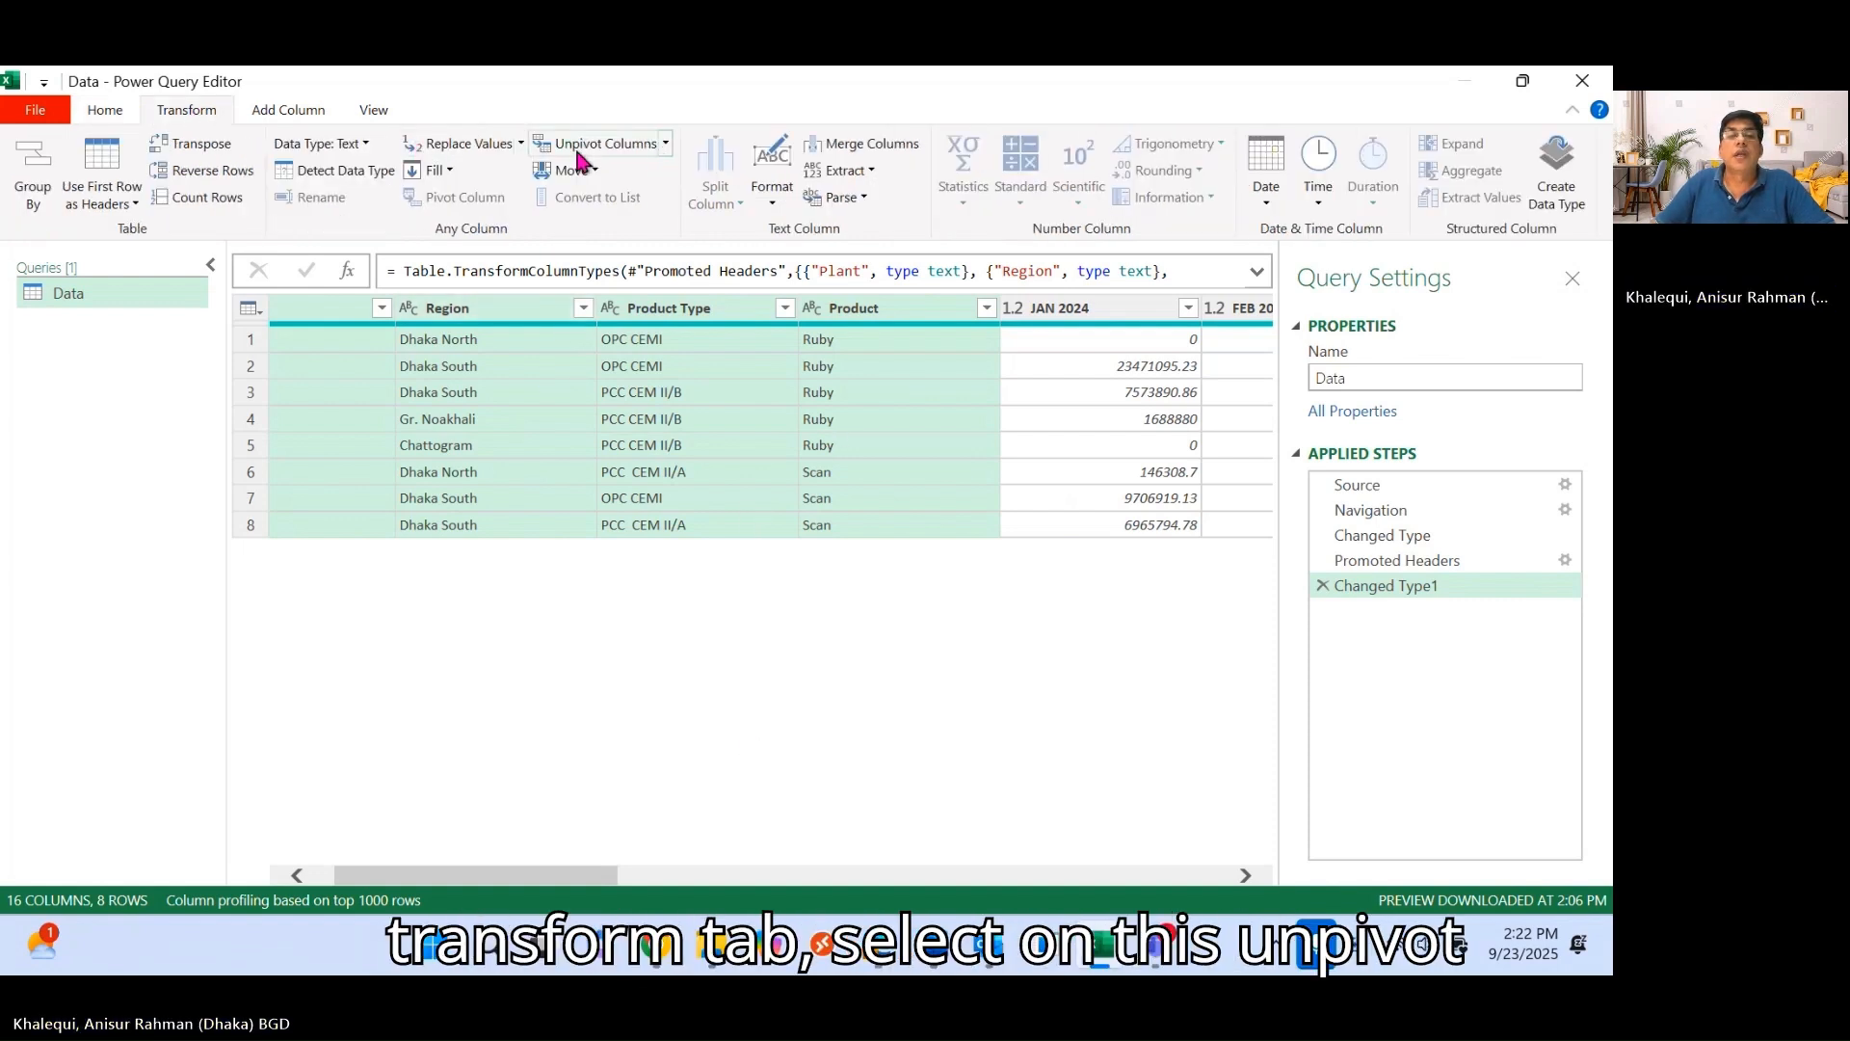
{"action": "left_click", "coordinate": [664, 147]}
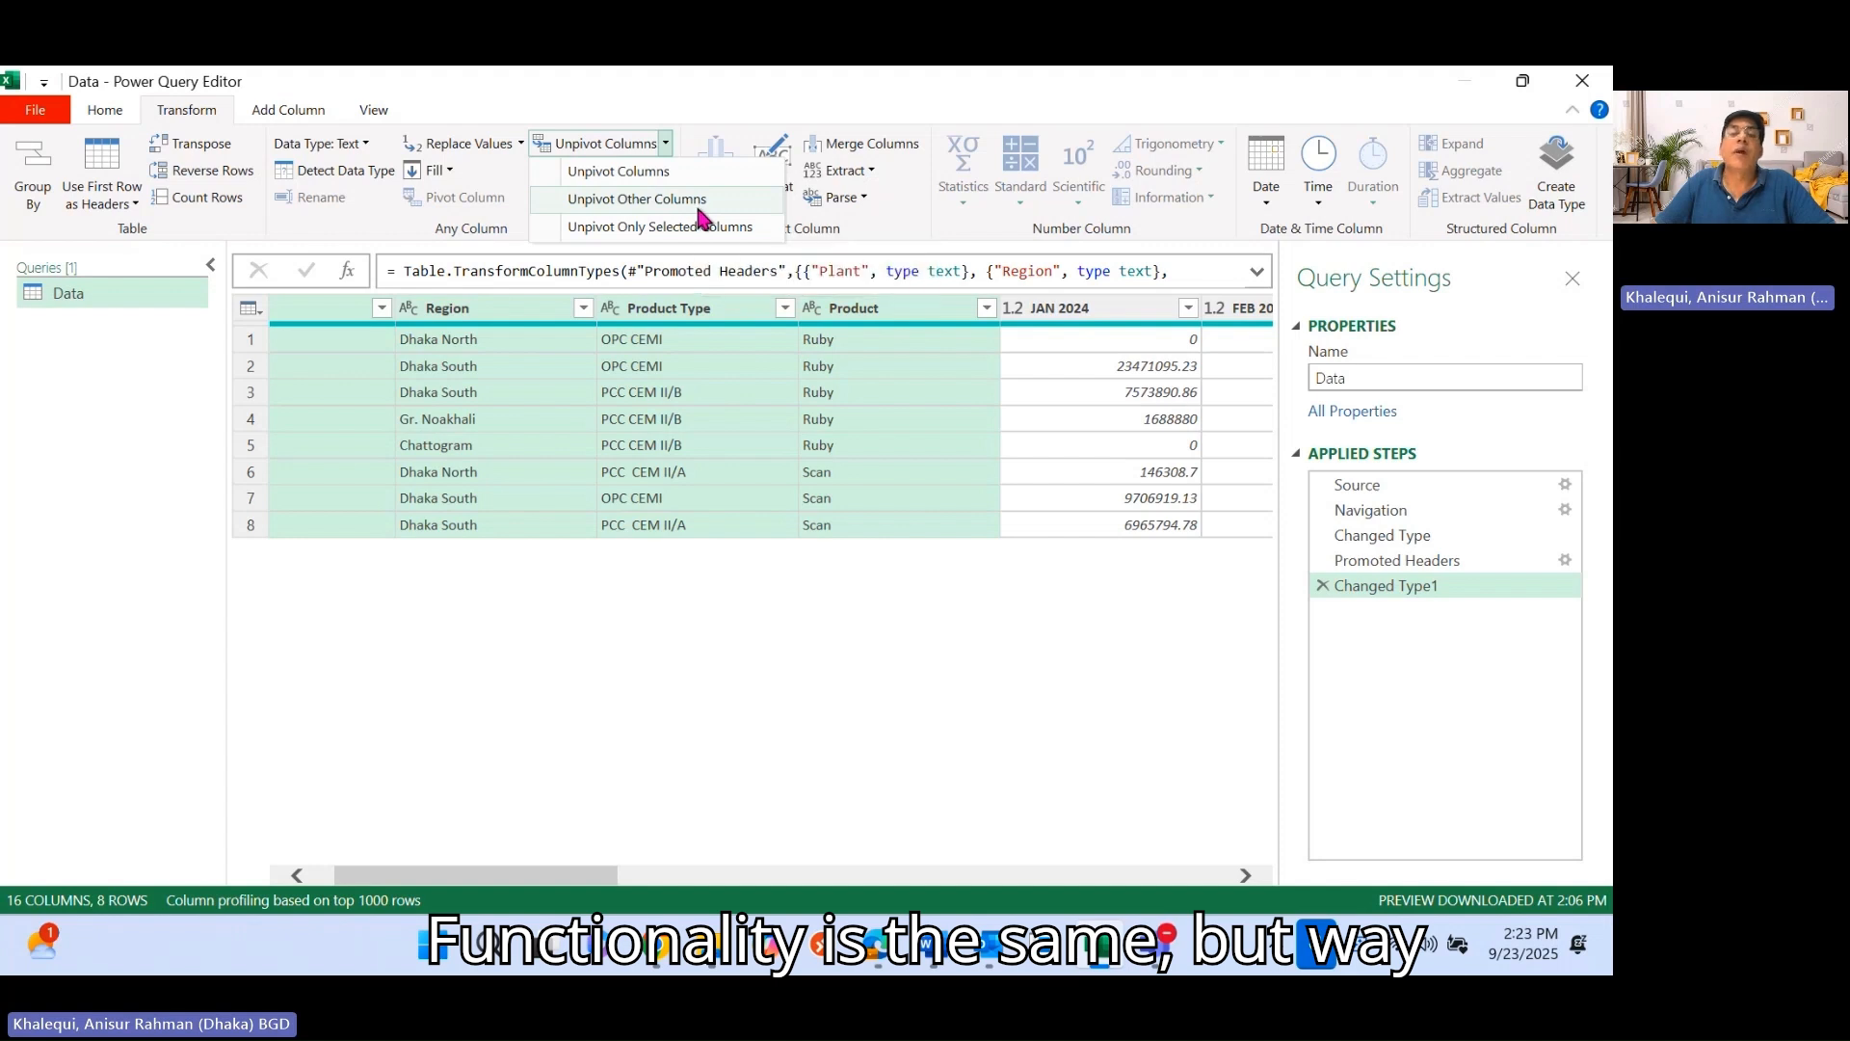
{"action": "left_click", "coordinate": [642, 201]}
Compare the monthly columns at the Changed Type1 stage with the Attribute and Value columns at the Unpivoted Other Columns stage.
{"action": "left_click_drag", "start_coordinate": [1040, 875], "coordinate": [1239, 856]}
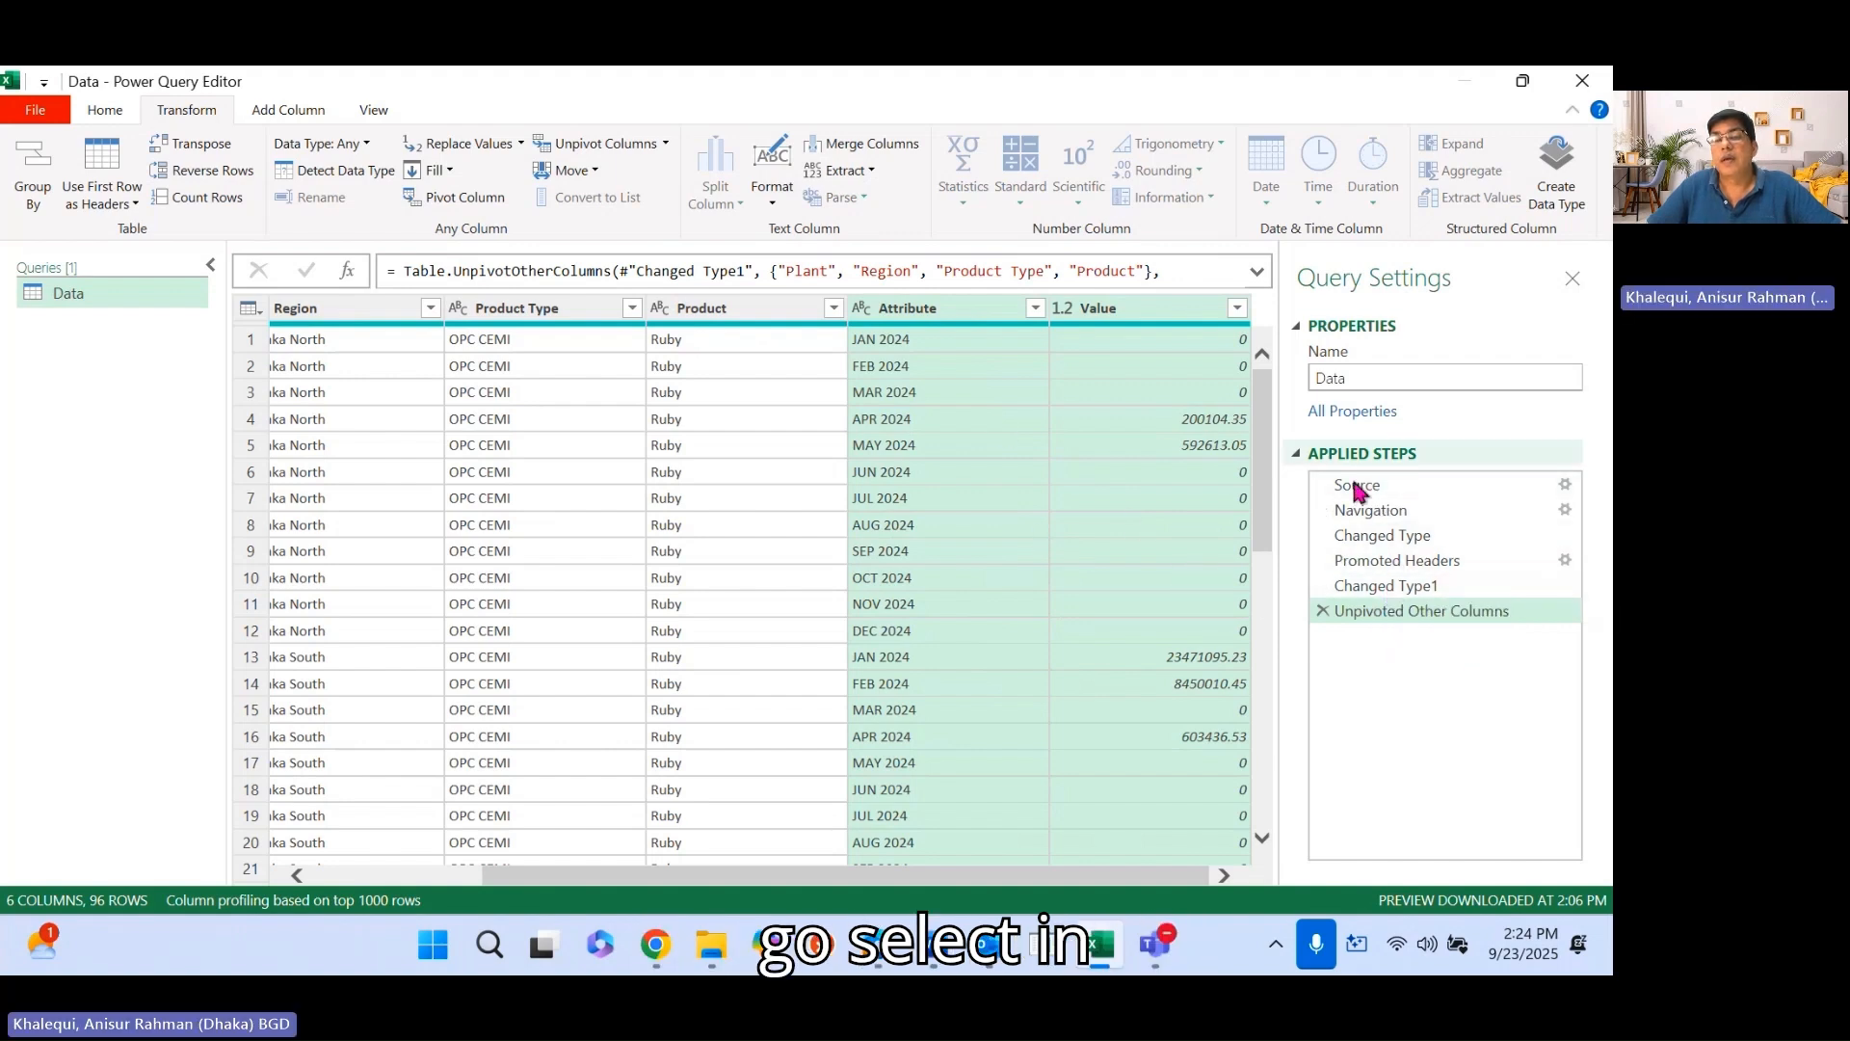
{"action": "left_click", "coordinate": [1392, 590]}
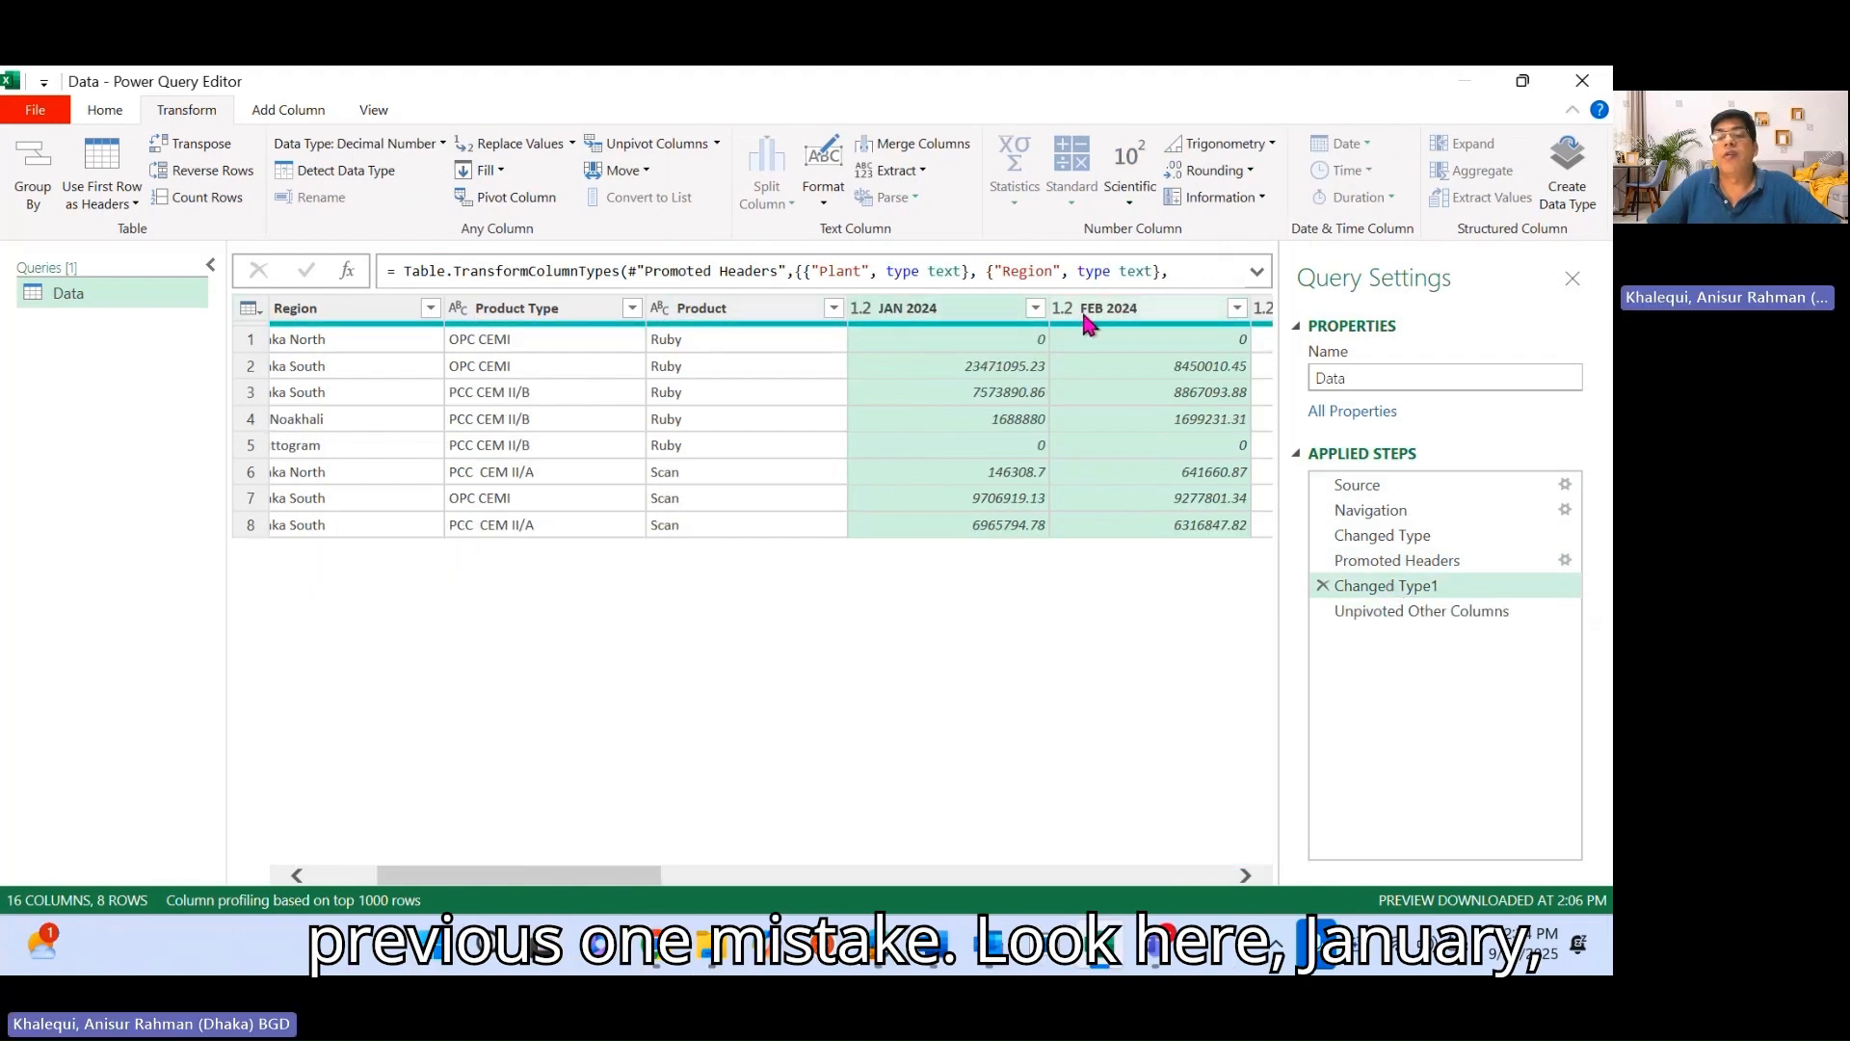
{"action": "left_click_drag", "start_coordinate": [646, 875], "coordinate": [705, 889]}
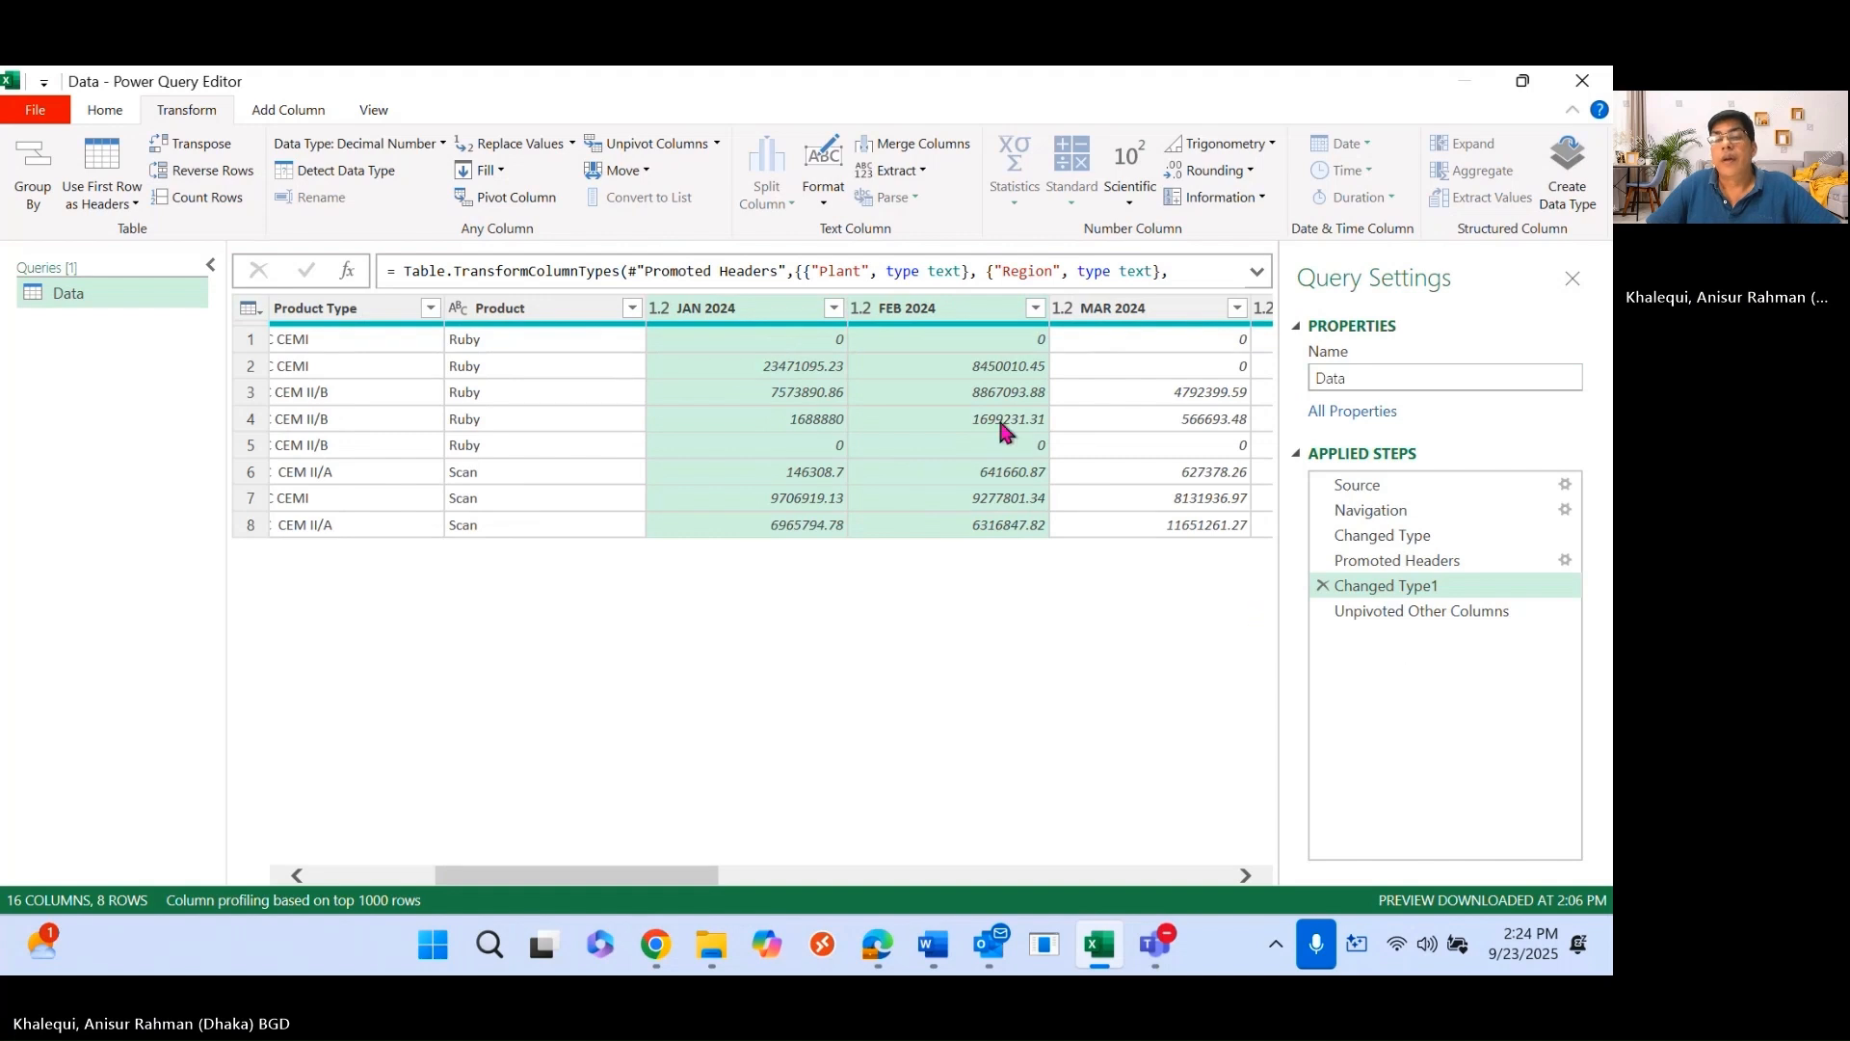
{"action": "left_click", "coordinate": [1431, 610]}
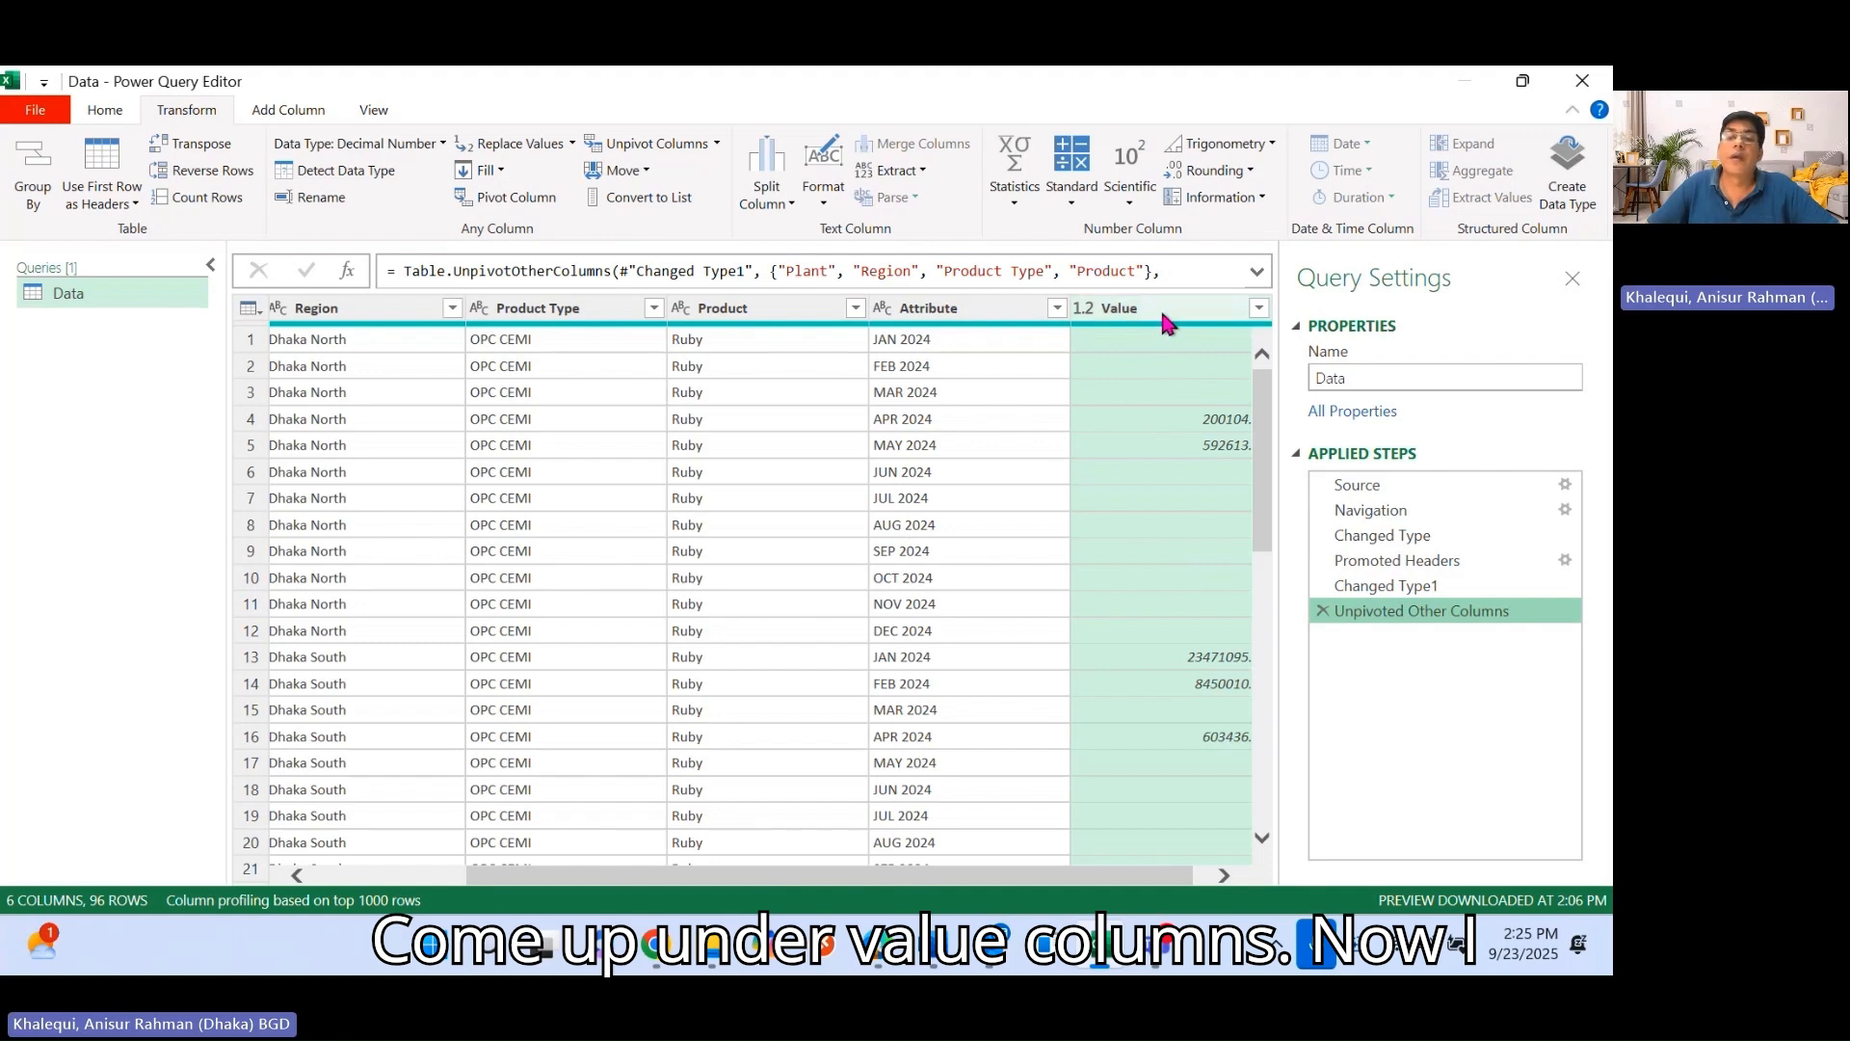
Rename the Attribute column as Month and the Value column as Revenue.
{"action": "double_click", "coordinate": [951, 308]}
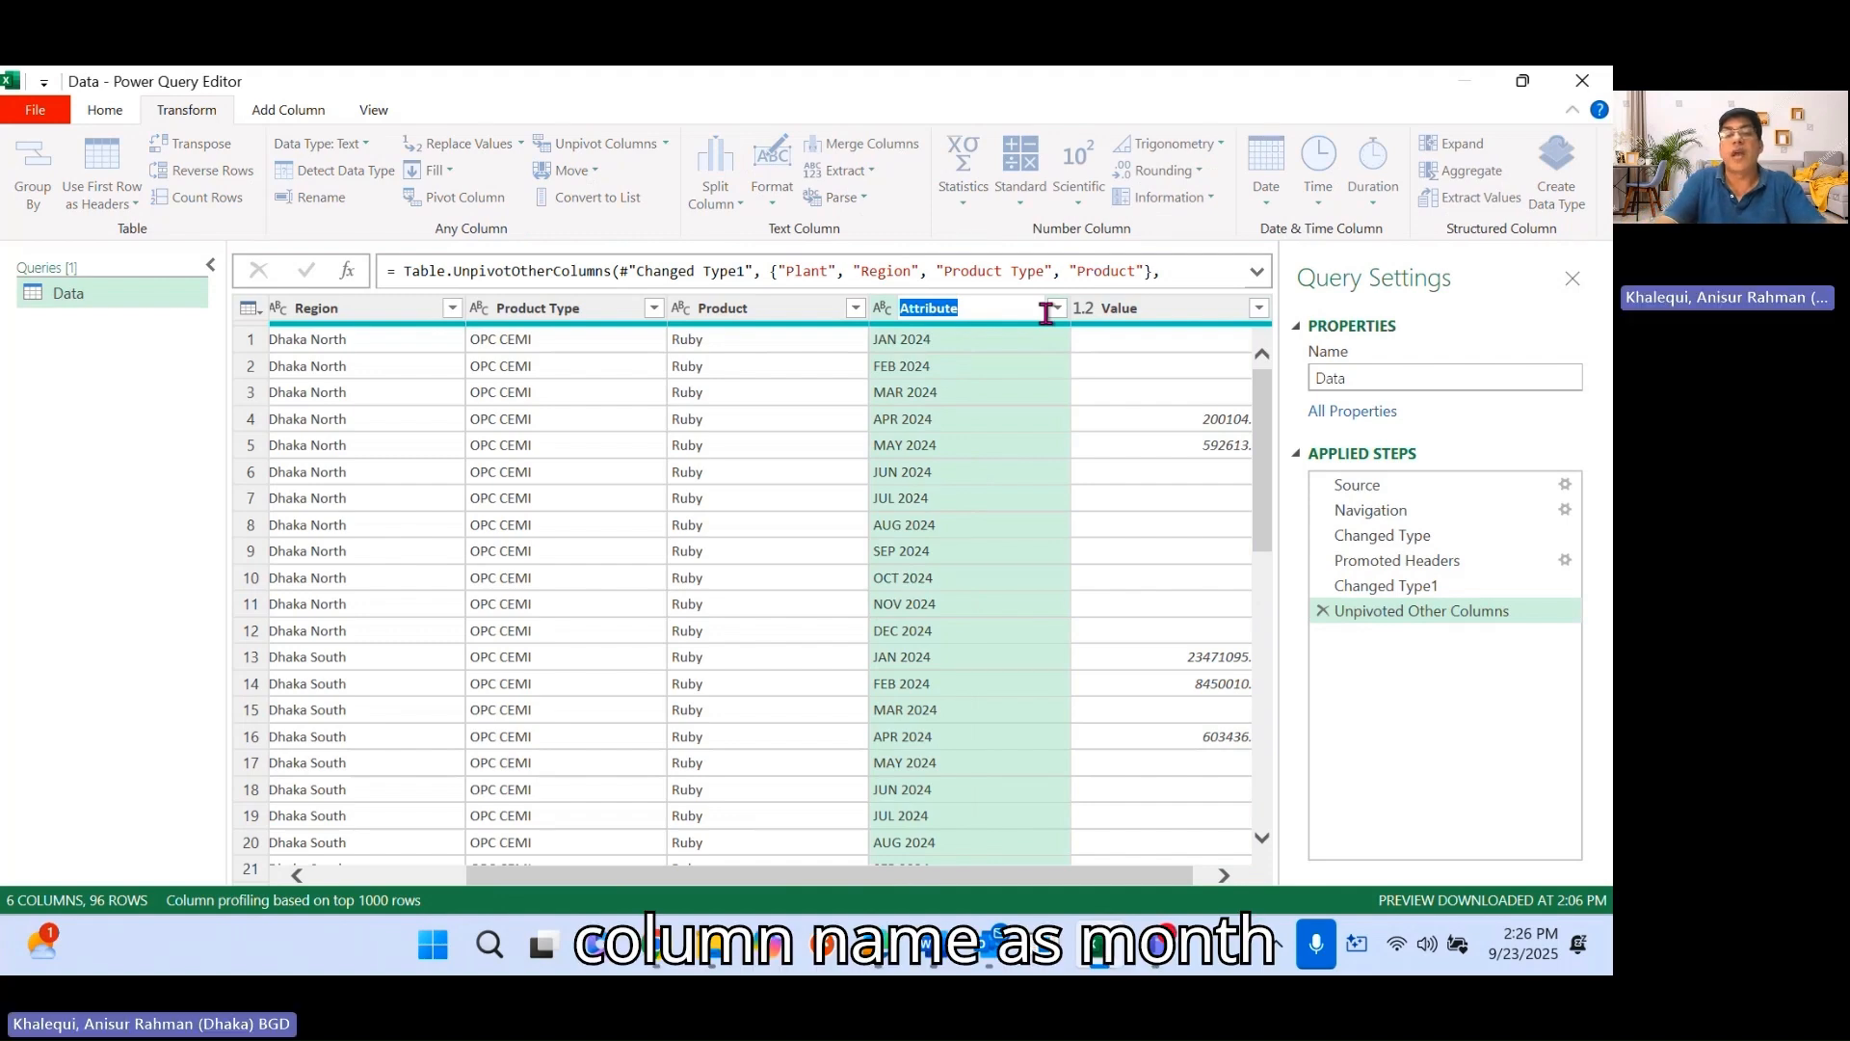
{"action": "type", "text": "Mo"}
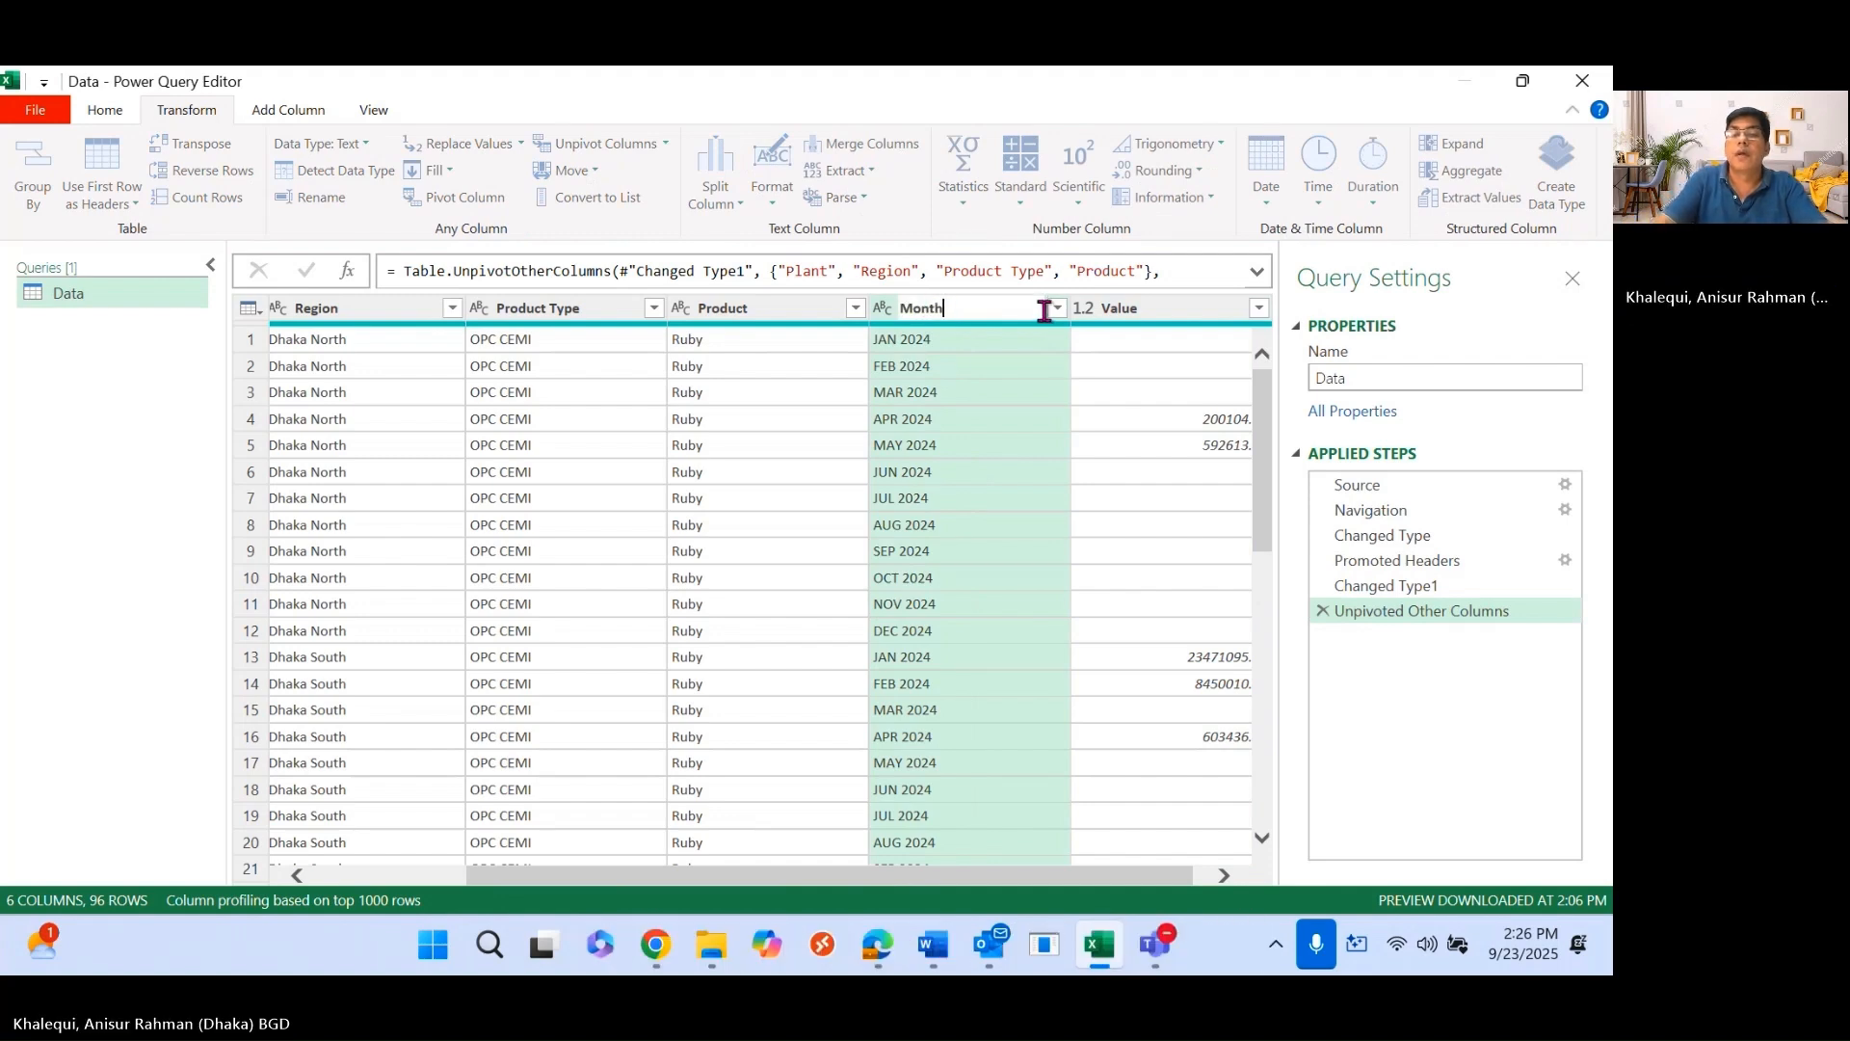
{"action": "type", "text": "nth"}
{"action": "double_click", "coordinate": [1125, 308]}
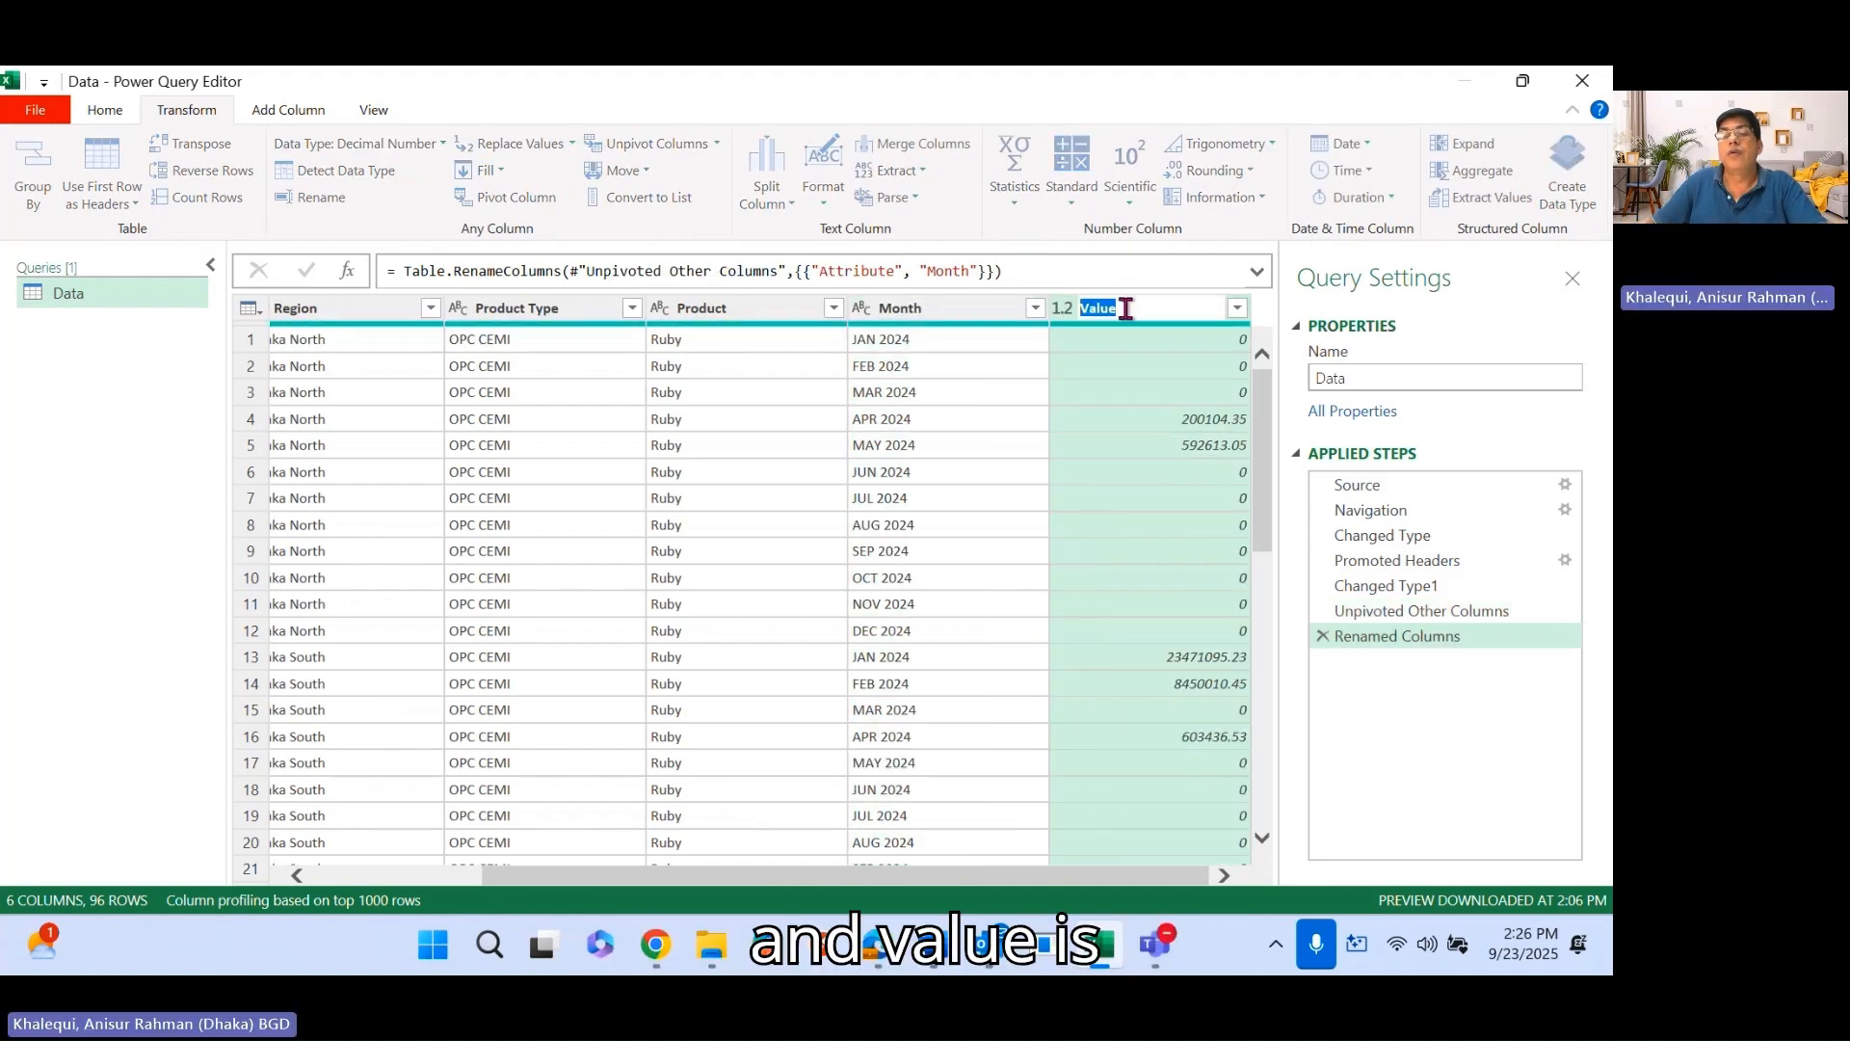
{"action": "type", "text": "Revenue"}
{"action": "key", "text": "Return"}
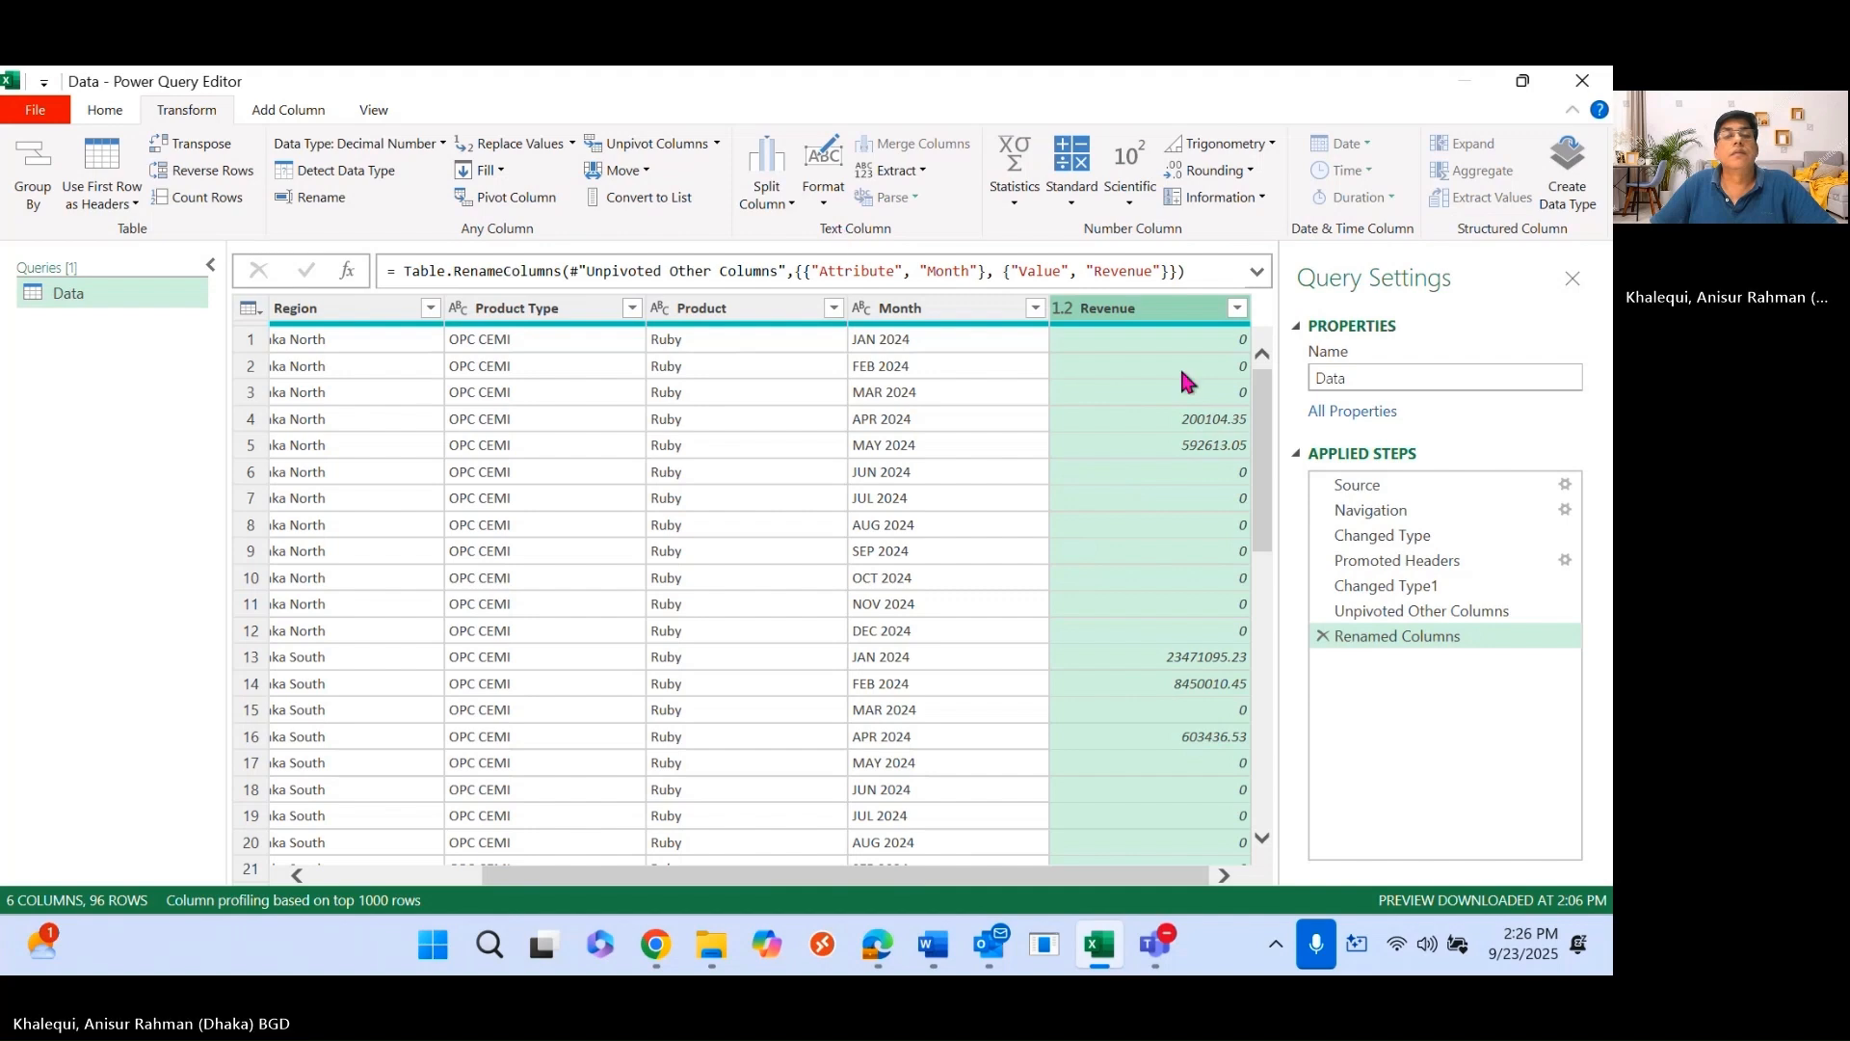
Close the query editor and load the unpivoted Data query into the workbook.
{"action": "left_click", "coordinate": [98, 107]}
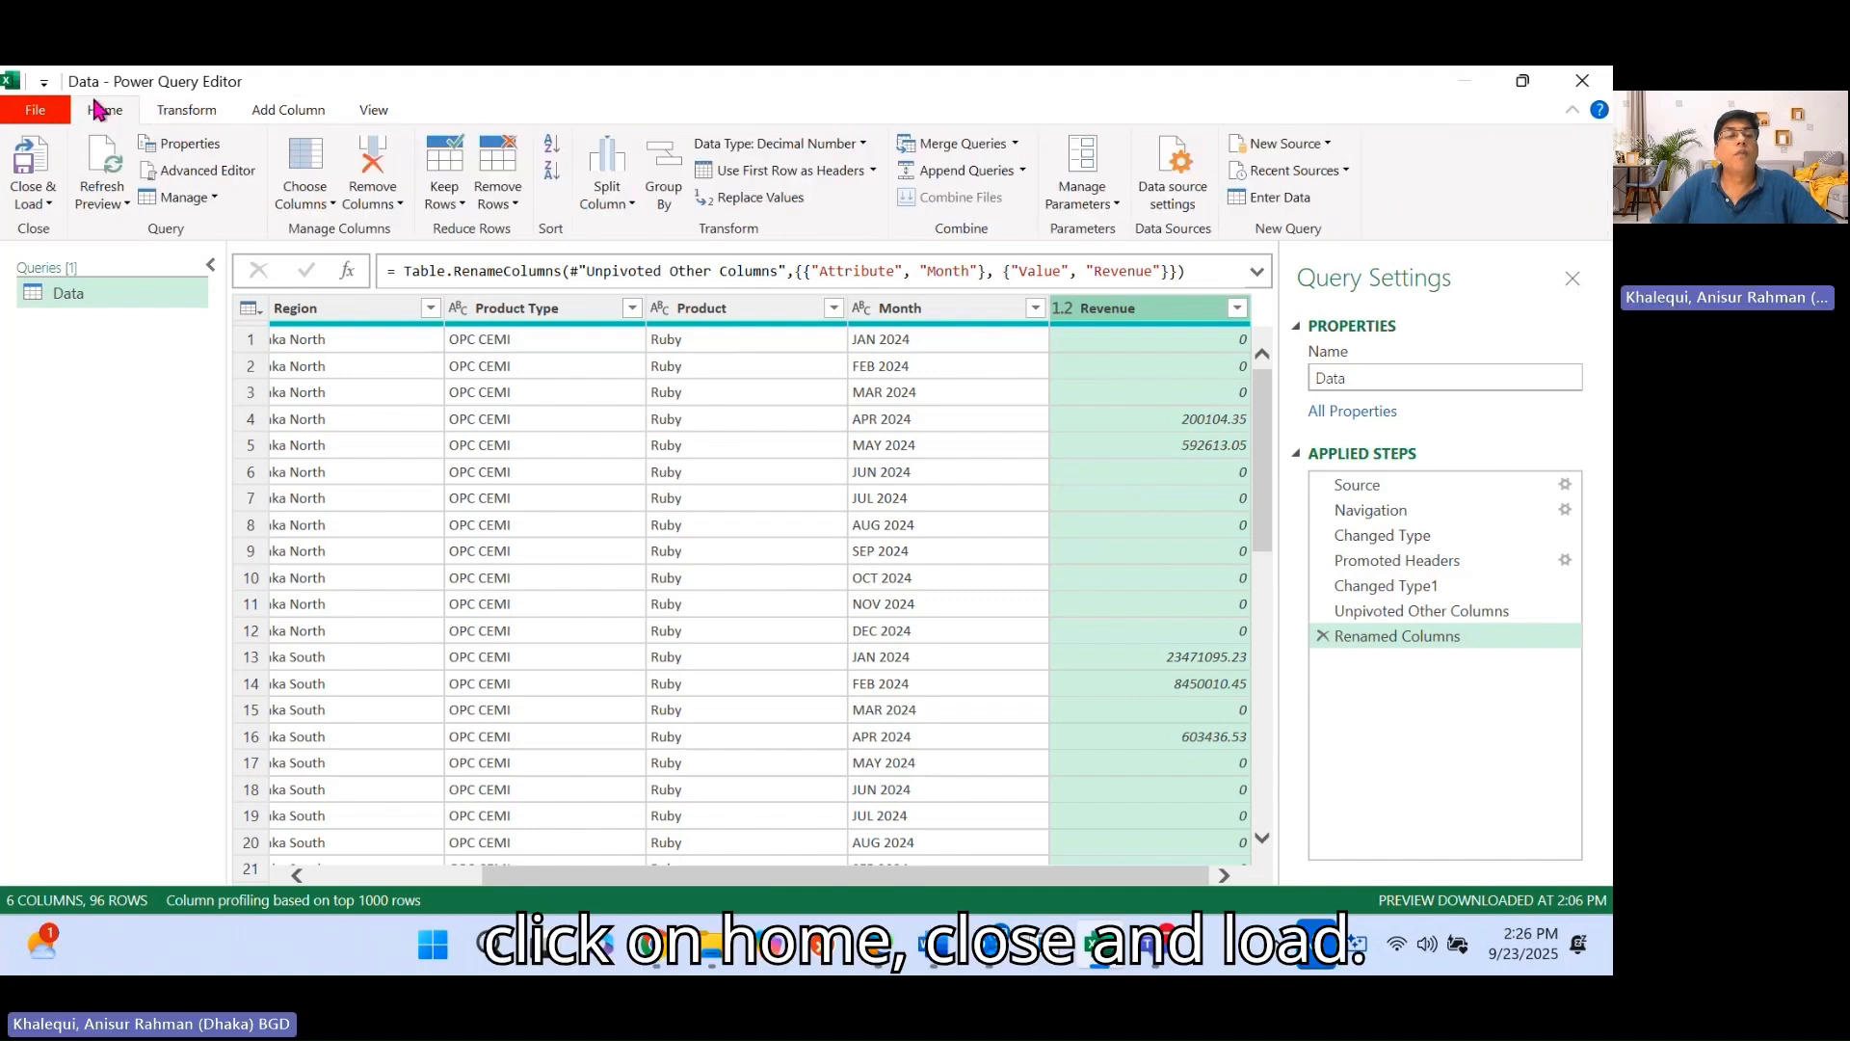
{"action": "left_click", "coordinate": [34, 204]}
{"action": "left_click", "coordinate": [57, 214]}
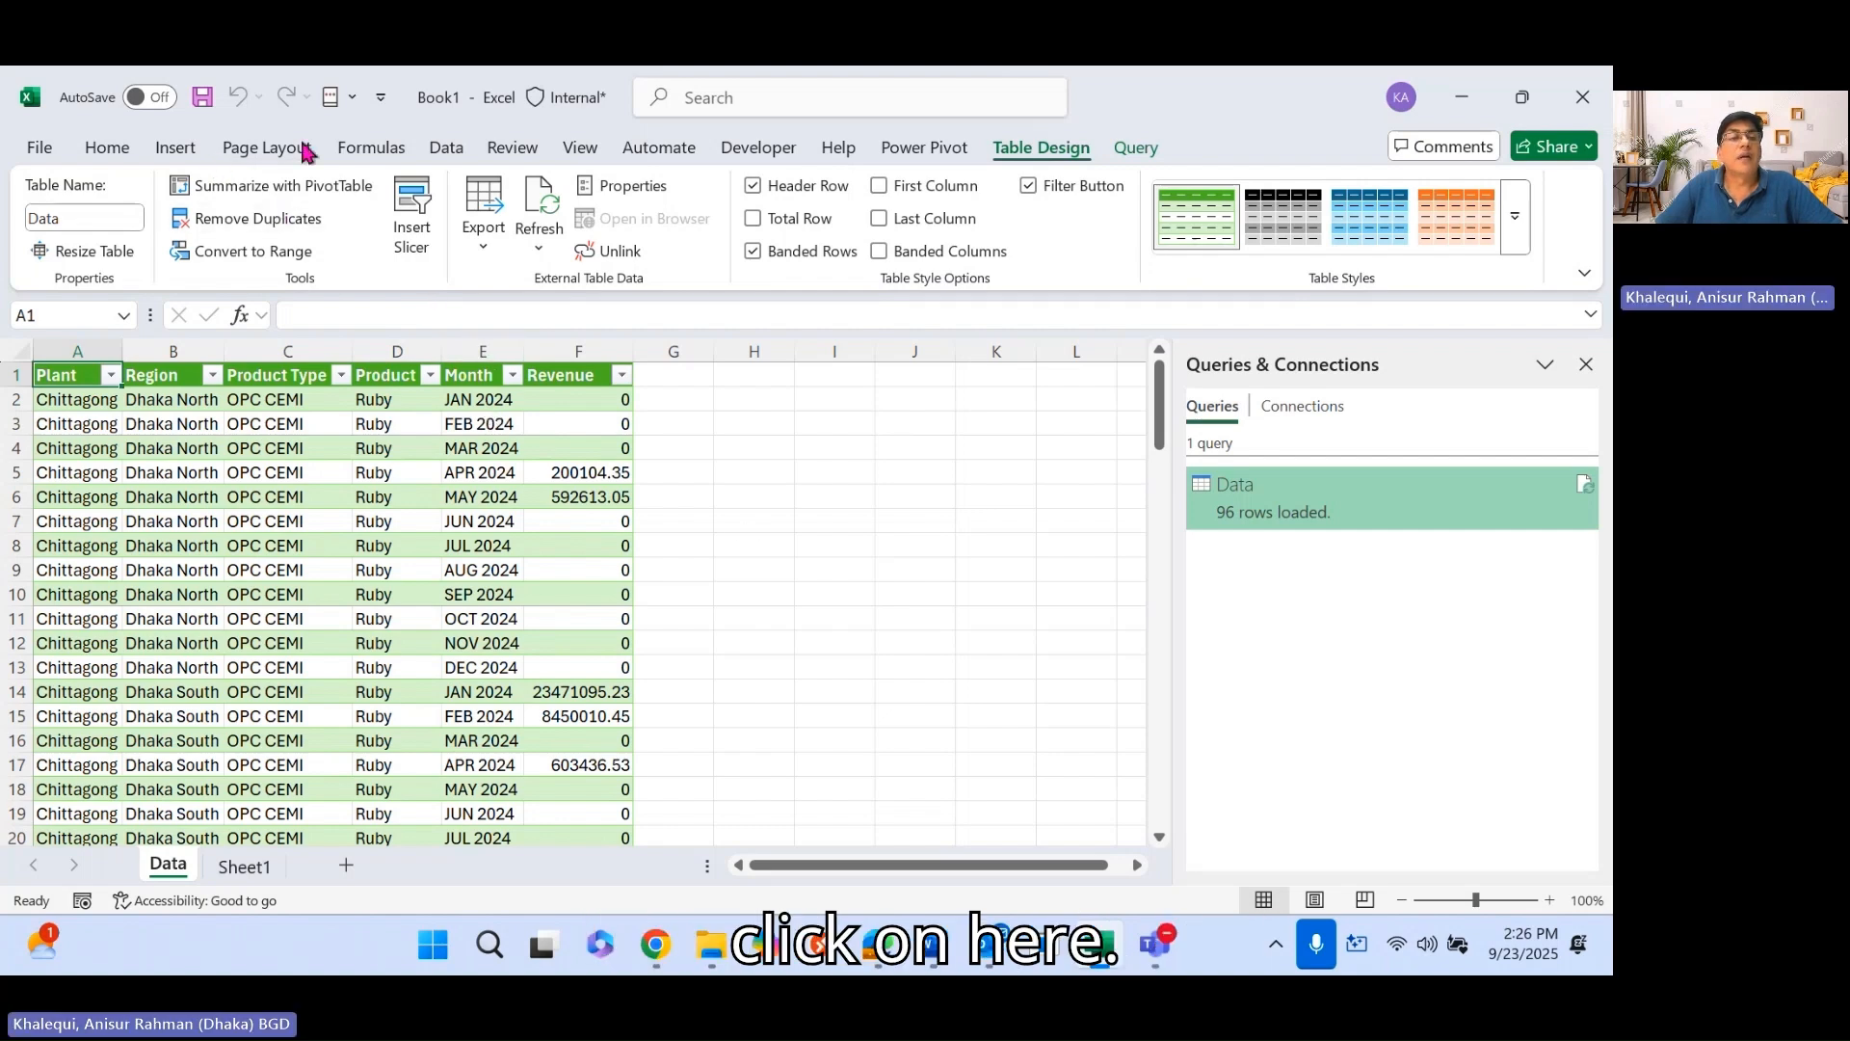
Refresh the loaded Data table and review the rows of its Month and Revenue columns.
{"action": "left_click", "coordinate": [446, 147]}
{"action": "left_click", "coordinate": [245, 252]}
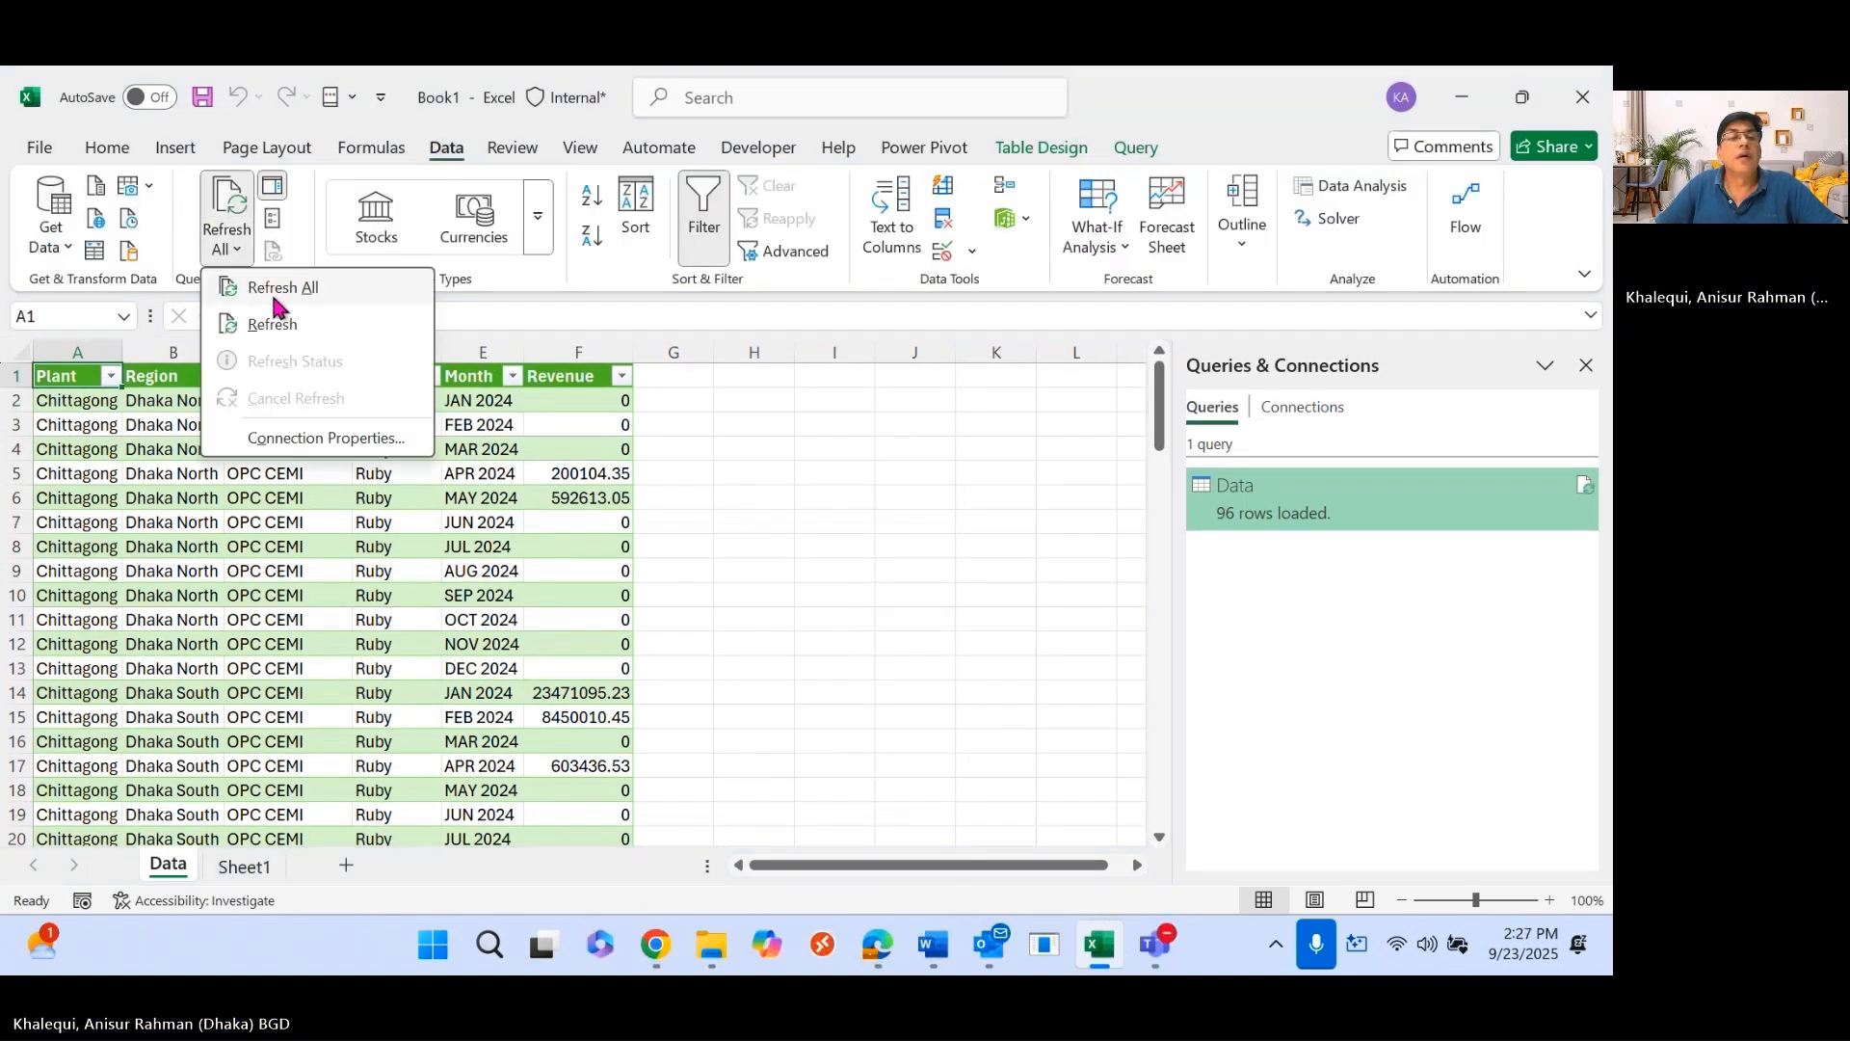
{"action": "left_click", "coordinate": [295, 324]}
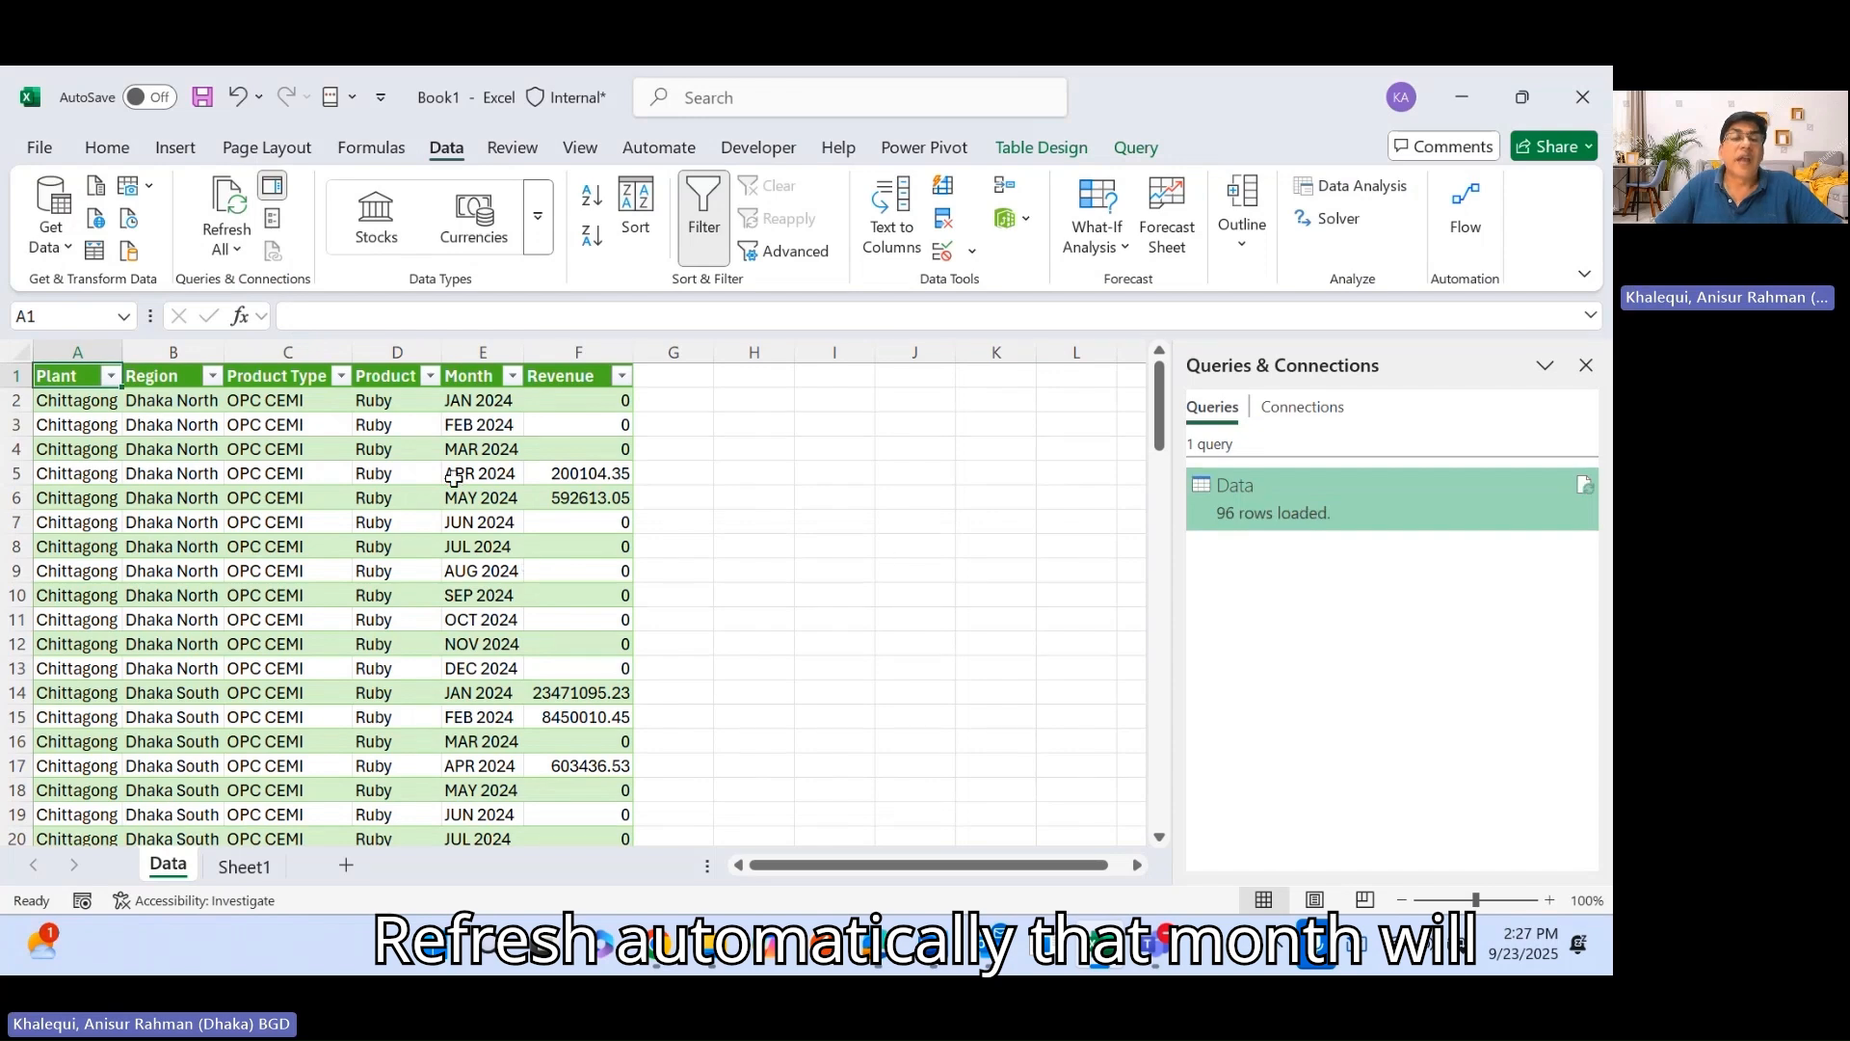
{"action": "scroll", "coordinate": [501, 781], "scroll_direction": "down", "scroll_amount": 11}
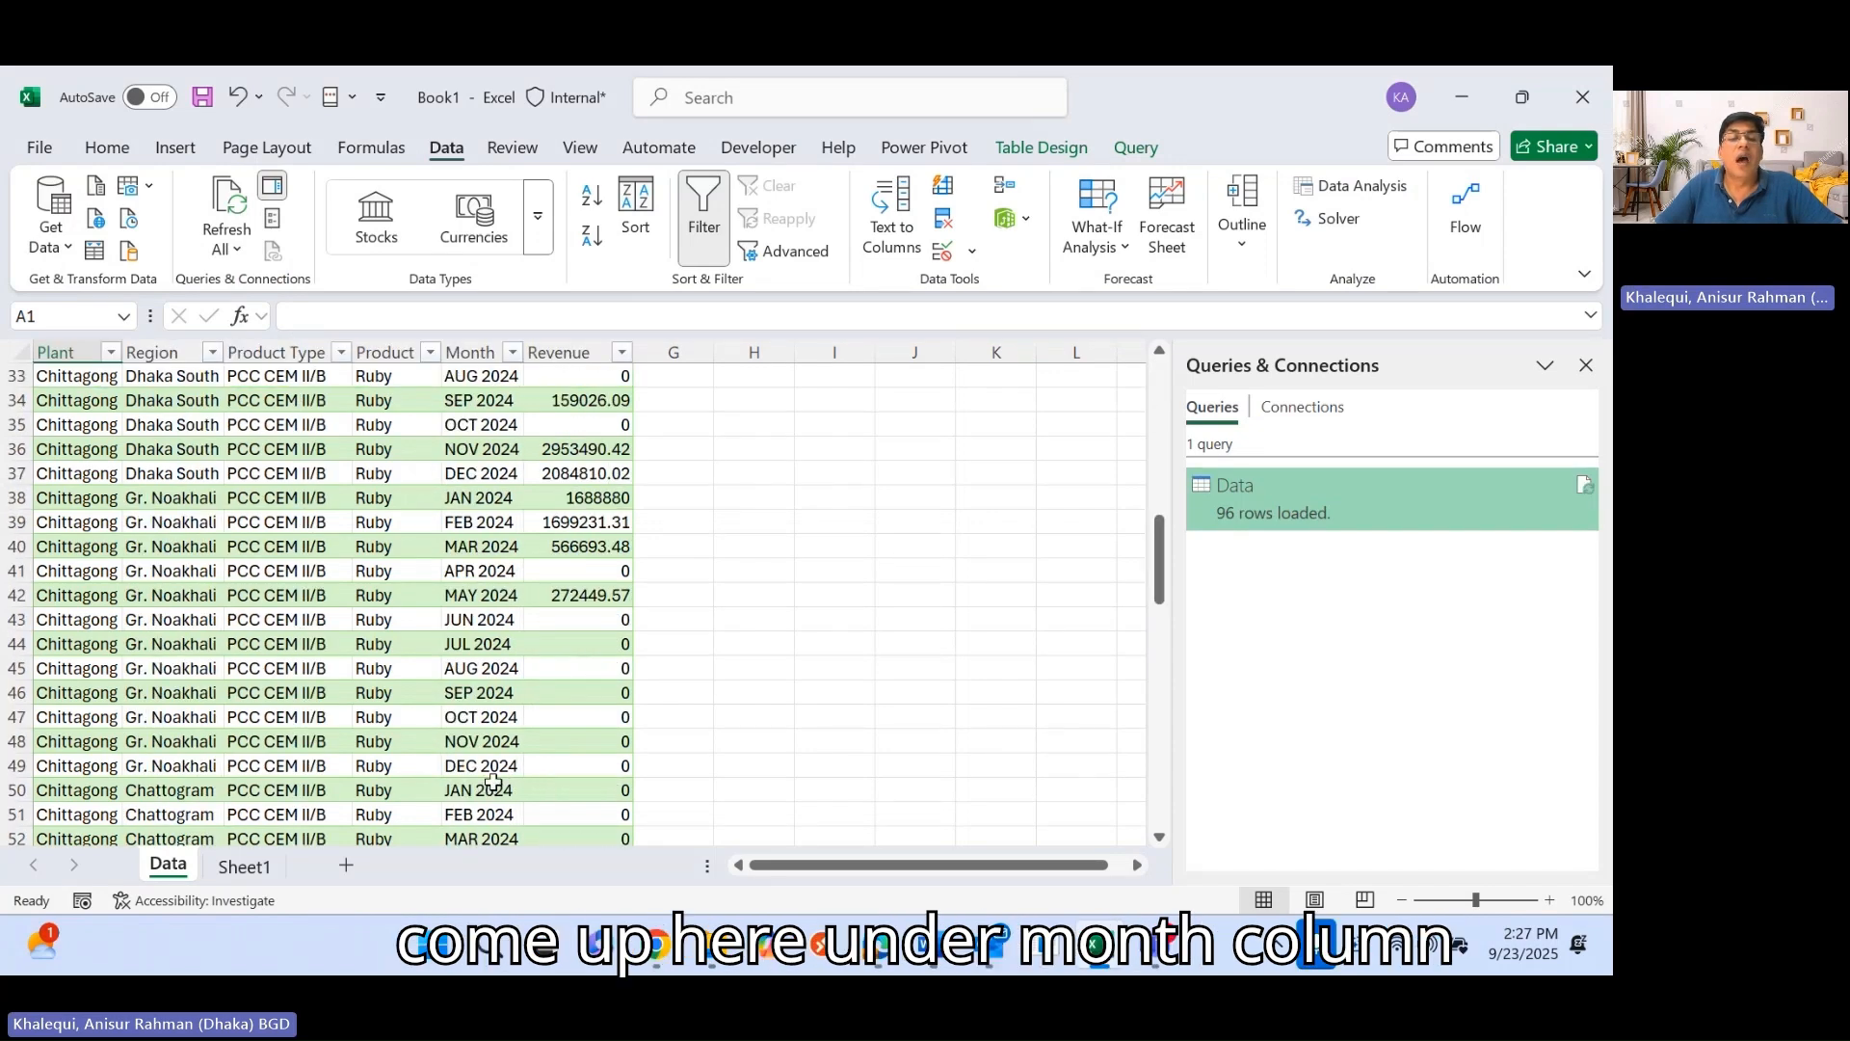
{"action": "scroll", "coordinate": [491, 771], "scroll_direction": "up", "scroll_amount": 11}
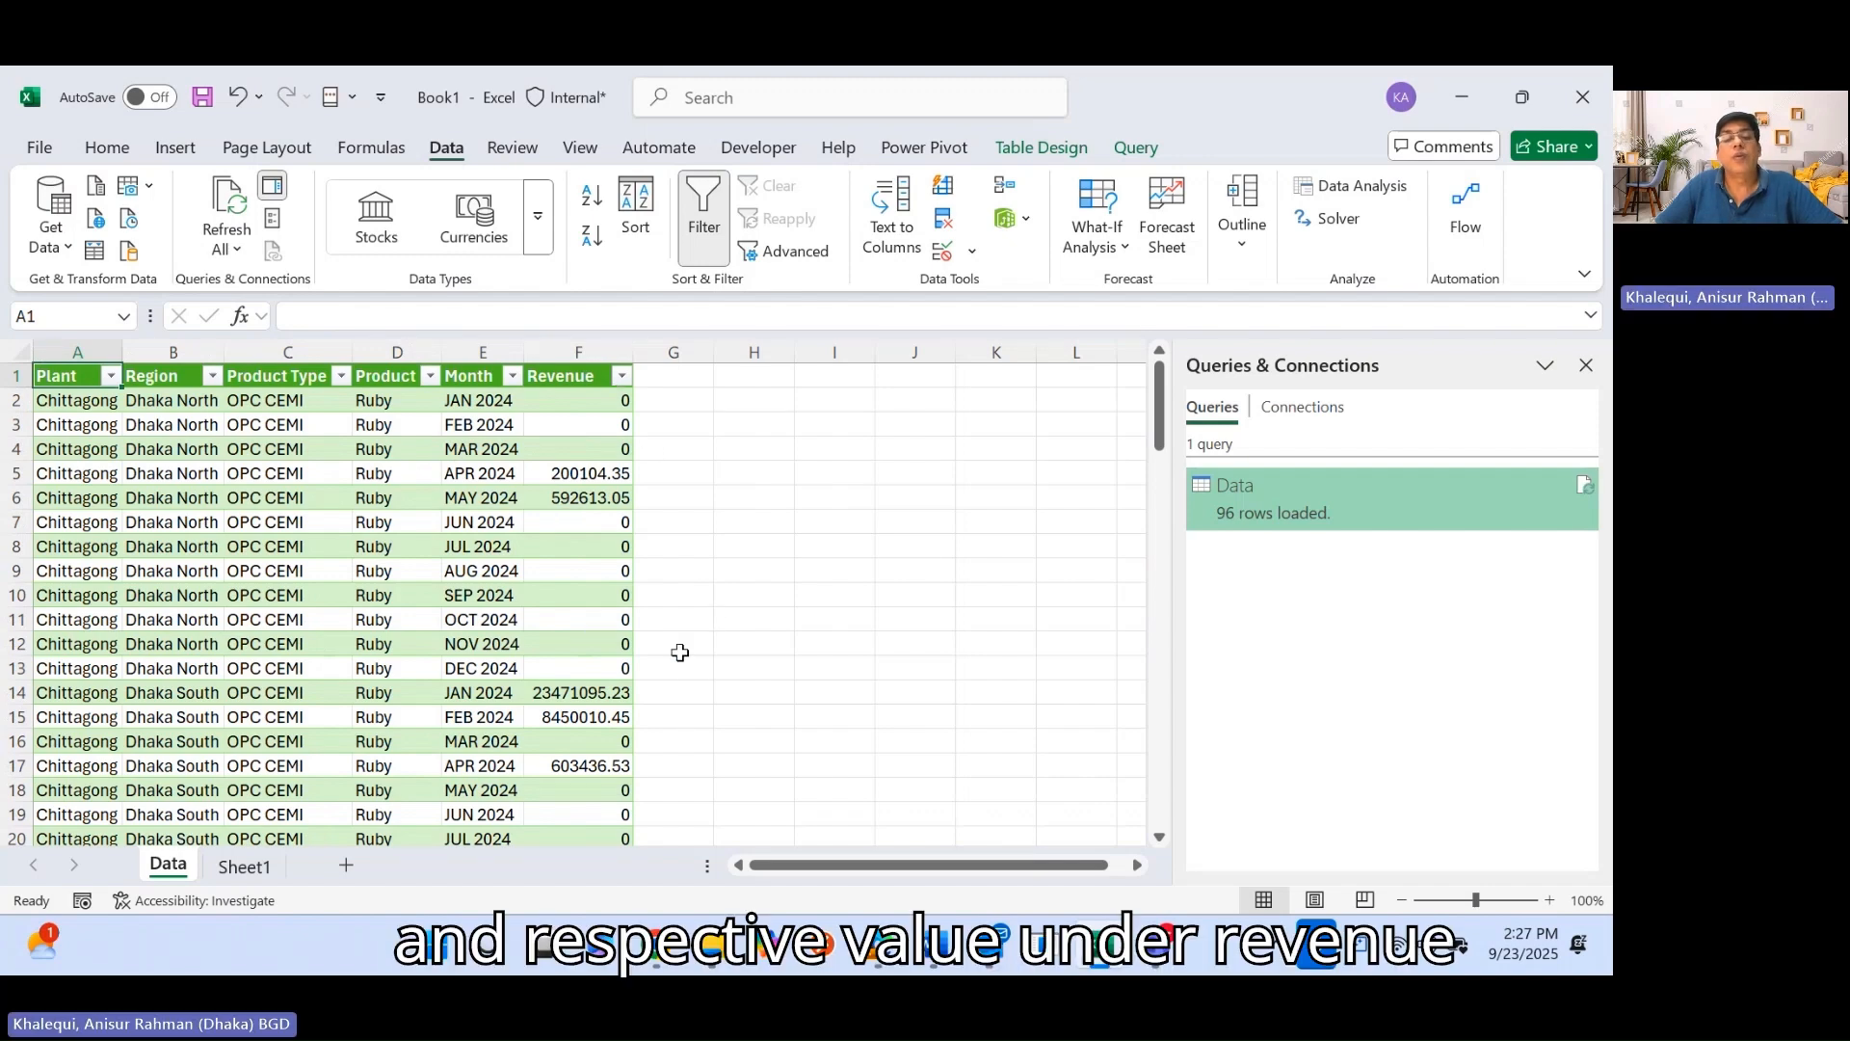
{"action": "scroll", "coordinate": [681, 653], "scroll_direction": "down", "scroll_amount": 20}
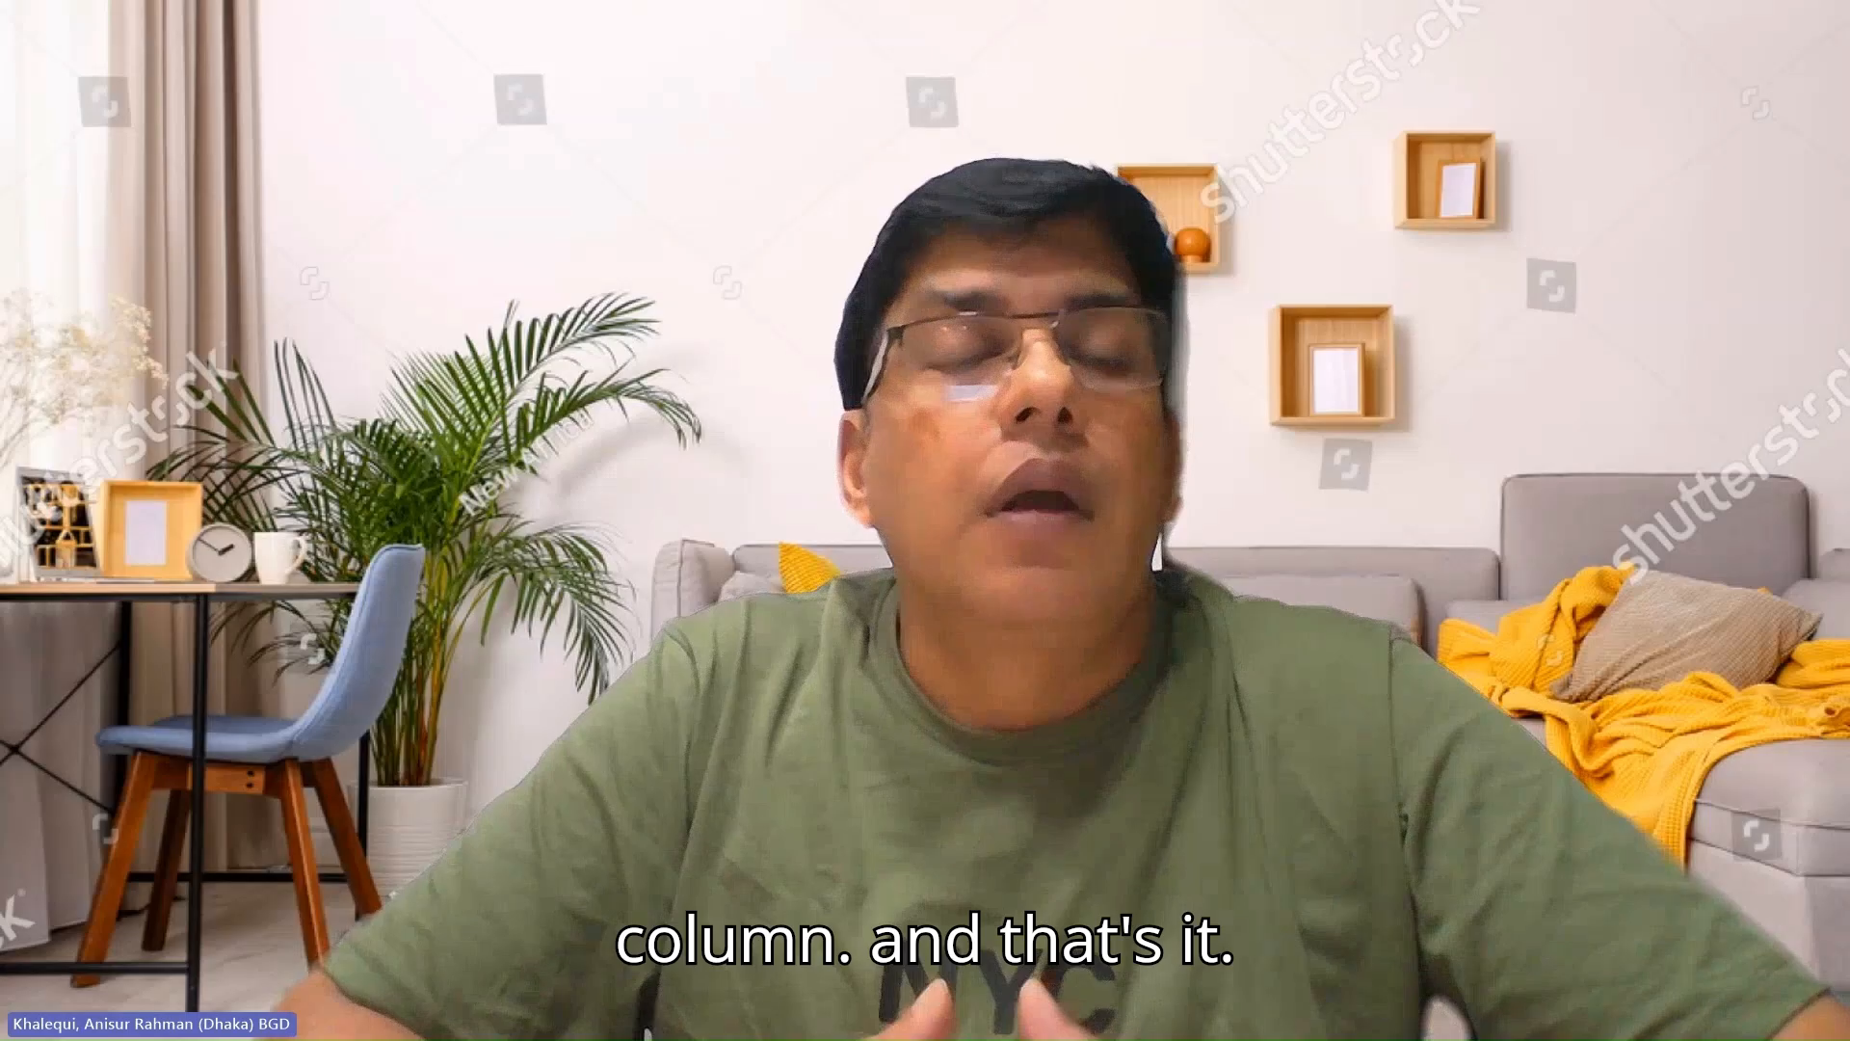